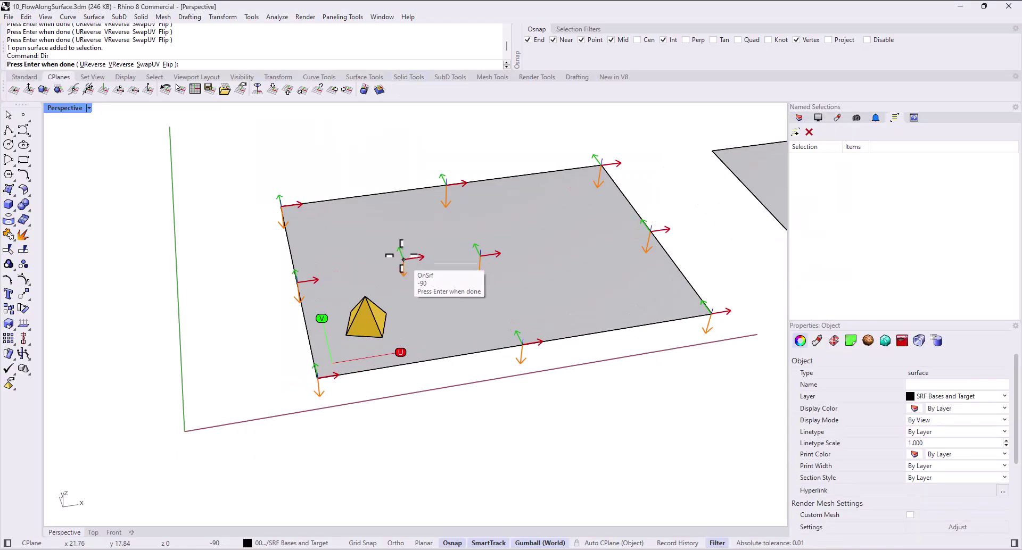
# Step: Inspect the U, V and normal directions of the flat base surface beneath the pyramid
pyautogui.click(415, 250)
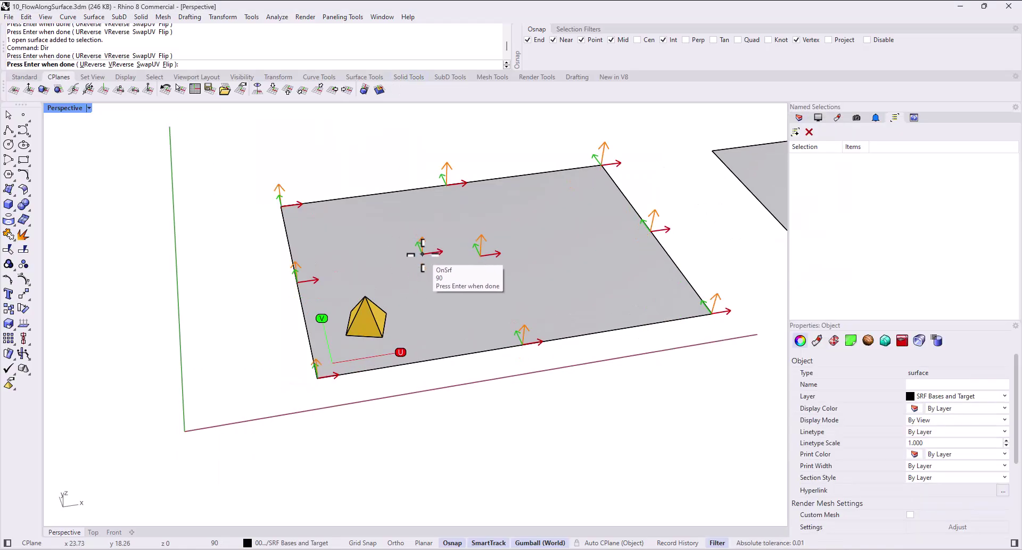
pyautogui.click(418, 253)
pyautogui.click(422, 254)
pyautogui.click(426, 256)
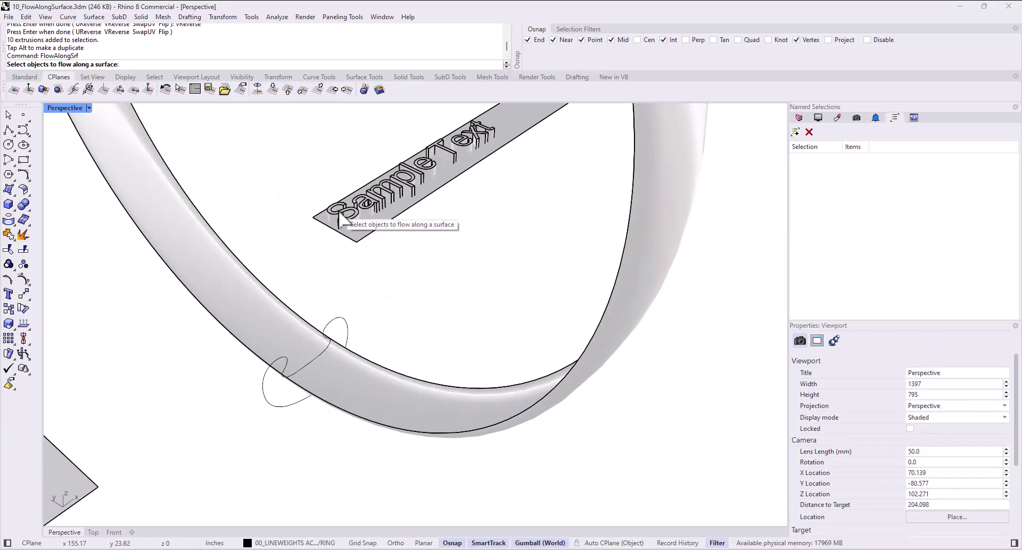
# Step: Flow the extruded SampleText letters from their flat strip surface onto the ring's band with FlowAlongSrf
pyautogui.click(335, 214)
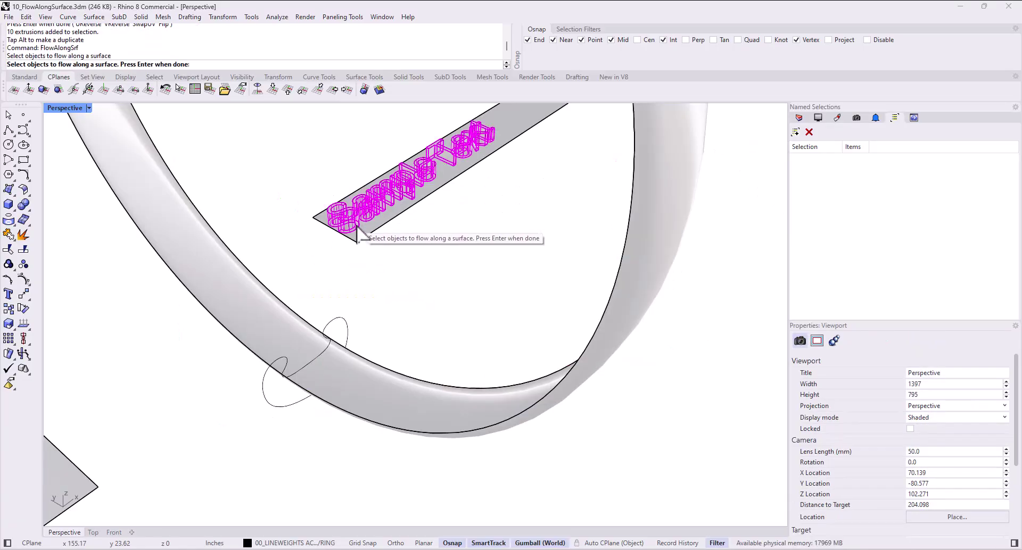
pyautogui.rightClick(358, 228)
pyautogui.scroll(5, 365, 229)
pyautogui.click(365, 230)
pyautogui.scroll(-9, 365, 229)
pyautogui.click(280, 271)
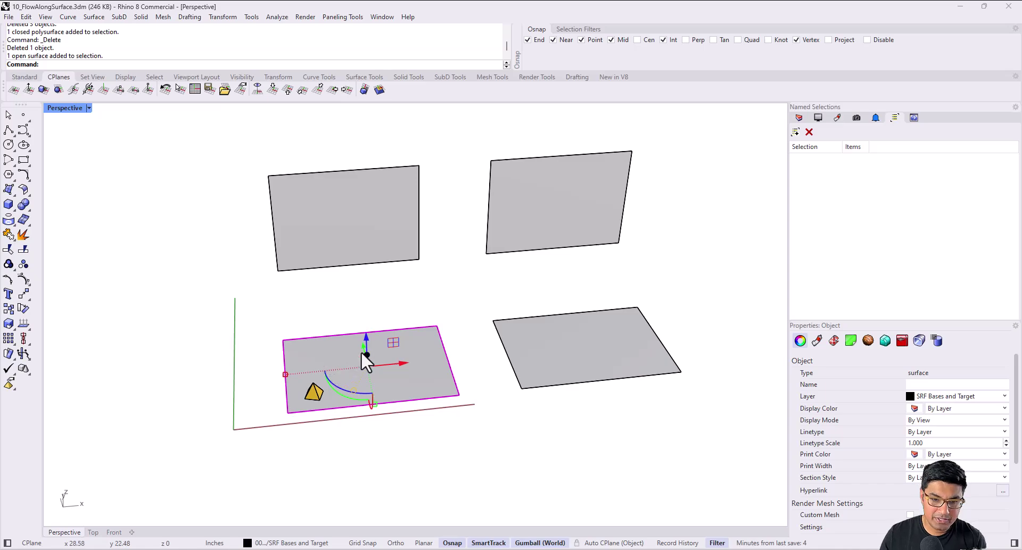
pyautogui.moveTo(325, 337); pyautogui.dragTo(330, 374, button='right')
pyautogui.click(339, 234)
pyautogui.click(318, 398)
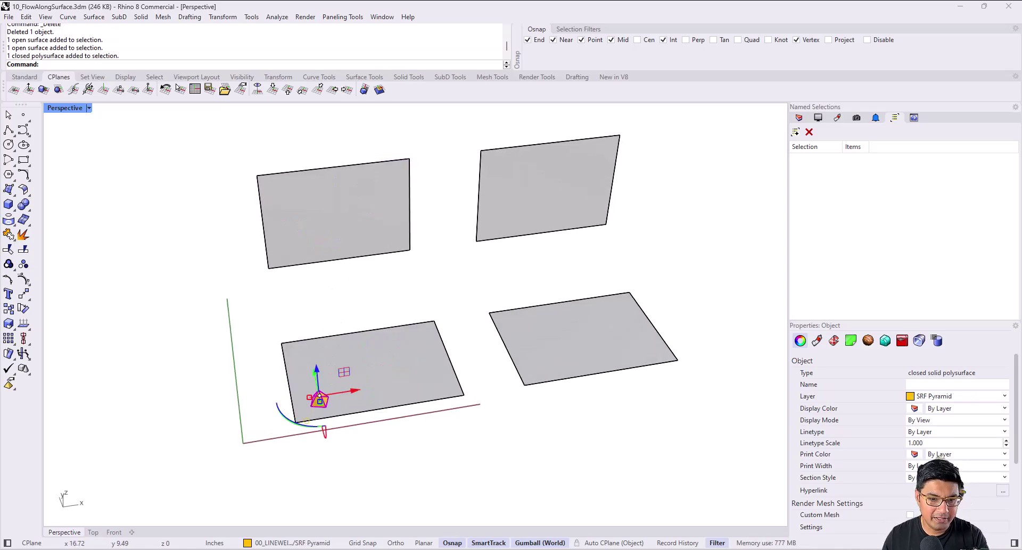
pyautogui.click(299, 237)
pyautogui.click(219, 381)
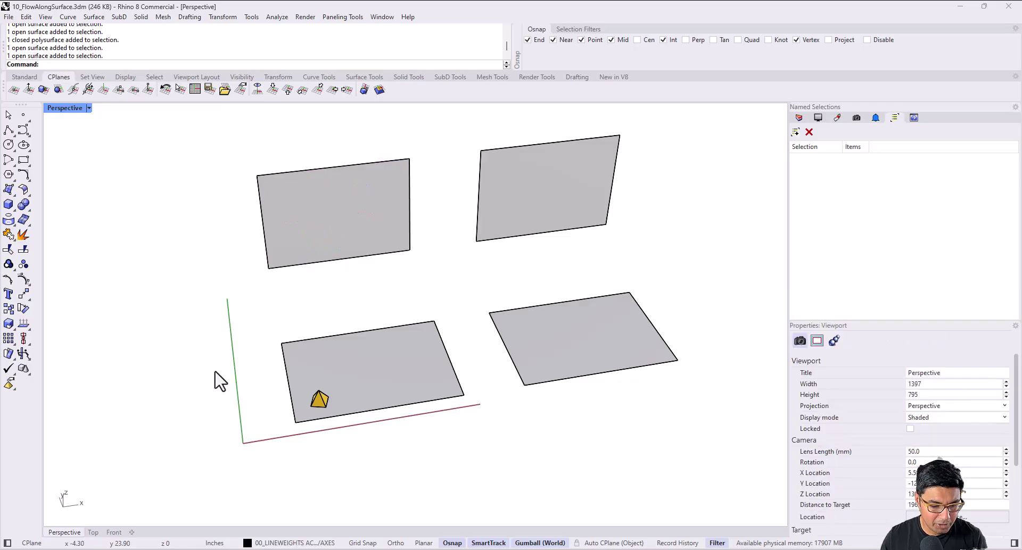
# Step: Flow the pyramid onto the upright target surface behind it with FlowAlongSrf, matching the lower-left corners of base and target
pyautogui.write('FlowAlongSrf')
pyautogui.press('Return')
pyautogui.scroll(3, 313, 405)
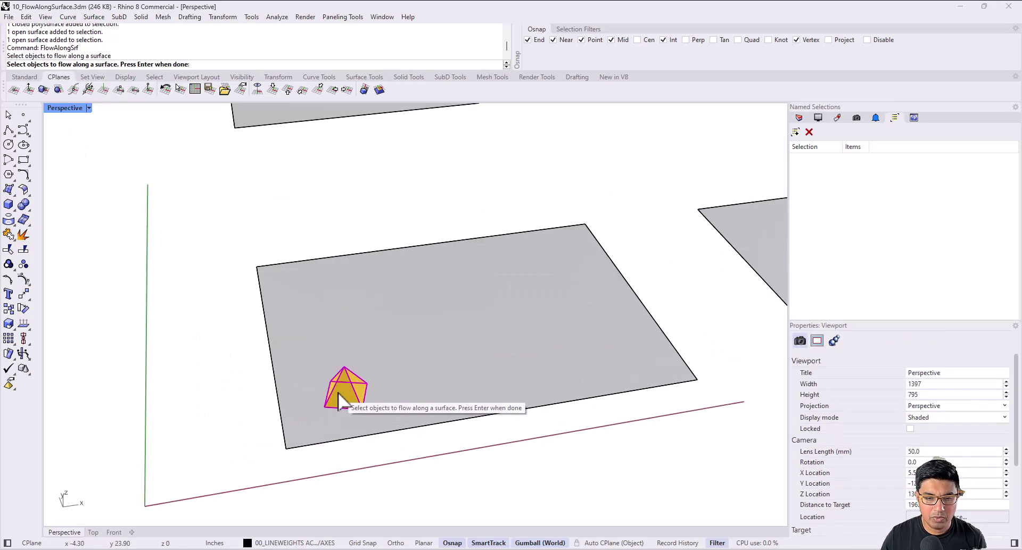
pyautogui.press('Return')
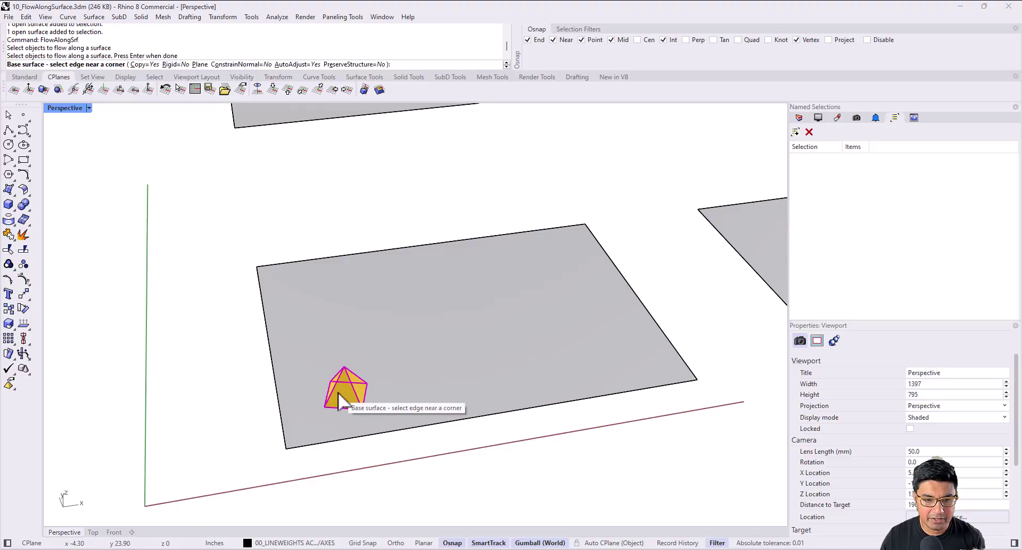
pyautogui.click(302, 439)
pyautogui.scroll(-3, 285, 292)
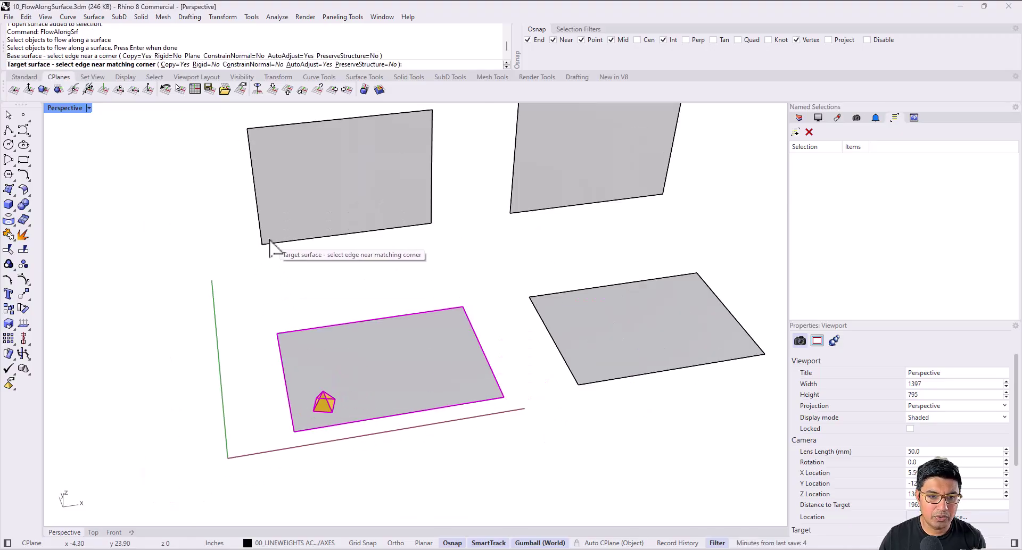
pyautogui.scroll(2, 270, 246)
pyautogui.click(262, 242)
# Step: Rotate the base surface and its pyramid together a quarter turn counterclockwise about the vertical axis
pyautogui.keyDown('shift'); pyautogui.moveTo(363, 258); pyautogui.dragTo(330, 310, button='right'); pyautogui.keyUp('shift')
pyautogui.scroll(-3, 330, 320)
pyautogui.moveTo(384, 449); pyautogui.dragTo(284, 334)
pyautogui.scroll(1, 343, 400)
pyautogui.moveTo(343, 391); pyautogui.dragTo(418, 377)
pyautogui.click(448, 381)
pyautogui.keyDown('shift'); pyautogui.moveTo(451, 382); pyautogui.dragTo(411, 366, button='right'); pyautogui.keyUp('shift')
pyautogui.scroll(4, 395, 352)
pyautogui.scroll(-2, 401, 361)
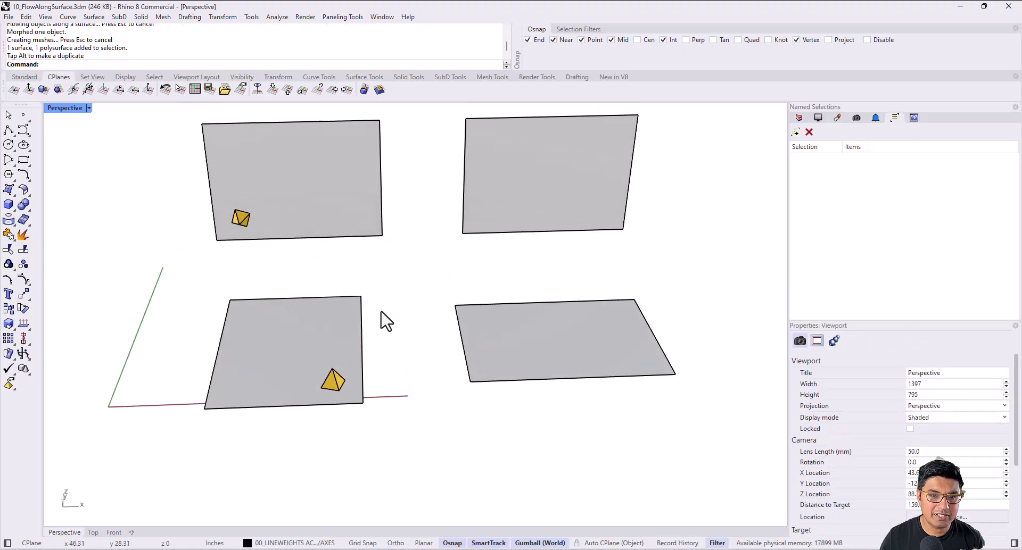
# Step: Flow the pyramid onto the upright target with FlowAlongSrf, matching the base's lower-right corner to the target's lower-right corner
pyautogui.moveTo(381, 317); pyautogui.dragTo(347, 383, button='right')
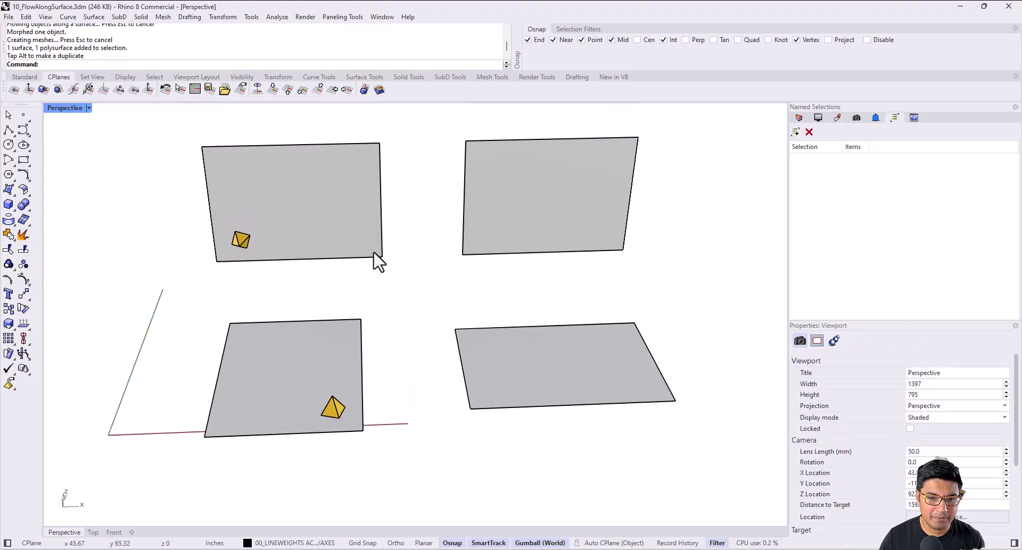
pyautogui.write('FlowAlongSrf')
pyautogui.press('Return')
pyautogui.click(330, 411)
pyautogui.press('Return')
pyautogui.click(355, 429)
pyautogui.click(374, 257)
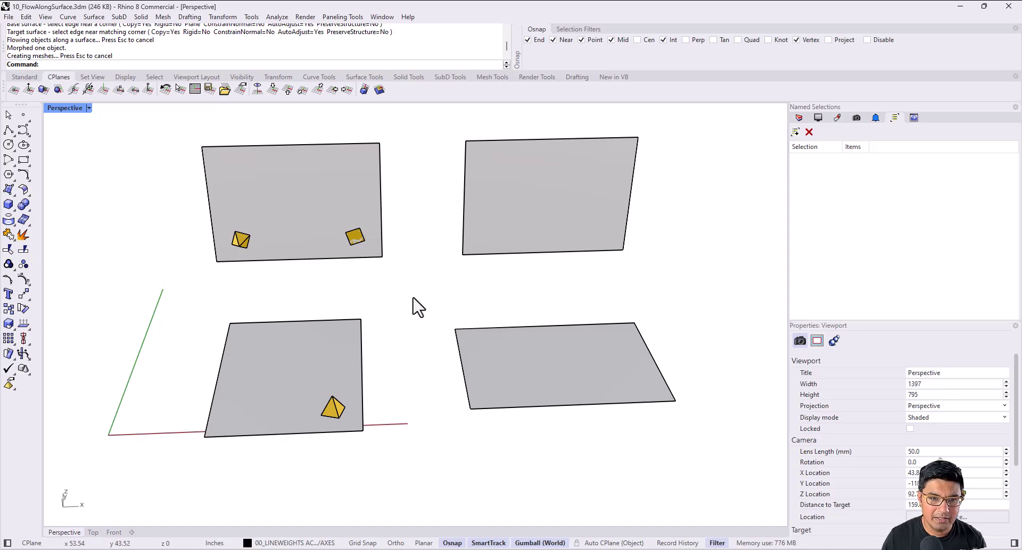
# Step: Flow the pyramid again, matching the base's lower-right corner to the target surface's upper-right corner
pyautogui.moveTo(397, 255); pyautogui.dragTo(361, 219, button='right')
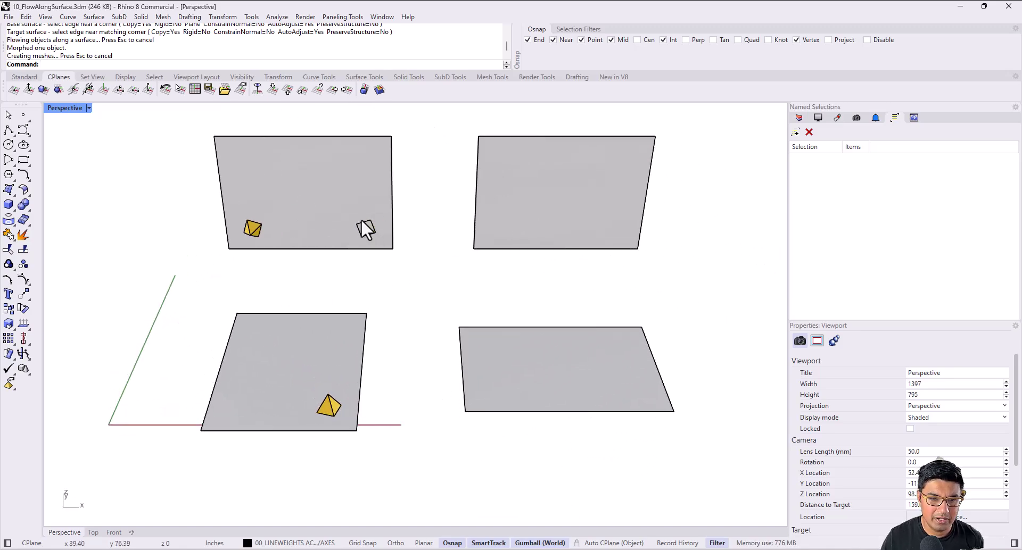
pyautogui.click(331, 409)
pyautogui.press('Return')
pyautogui.click(347, 428)
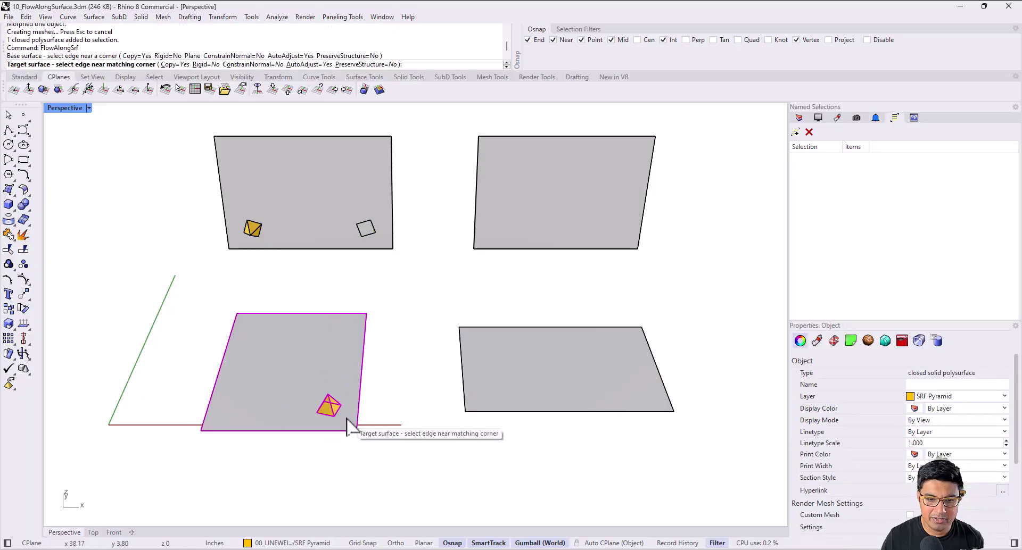
pyautogui.click(382, 151)
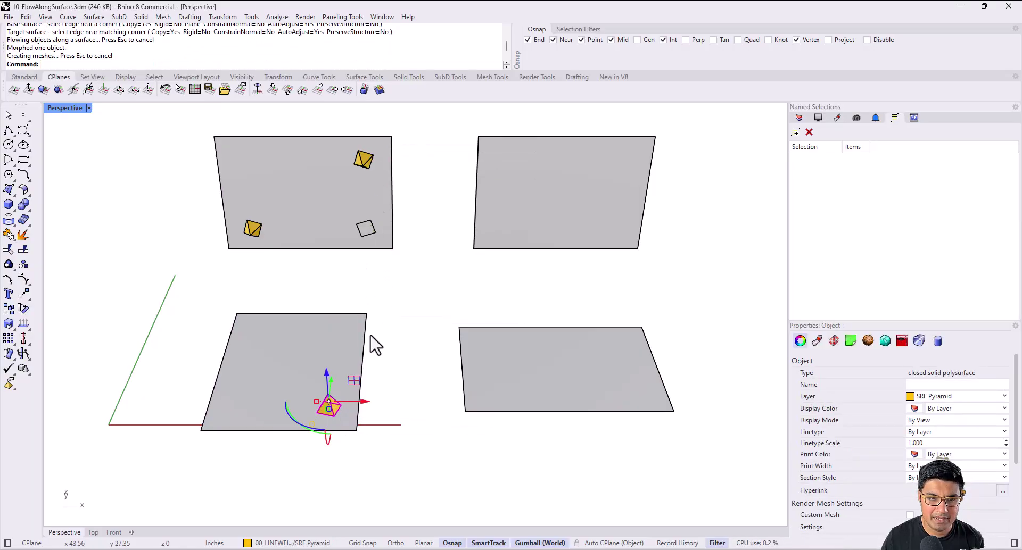
# Step: Repeat the flow, matching the base's lower-right corner to the target surface's upper-left corner
pyautogui.press('Return')
pyautogui.click(346, 427)
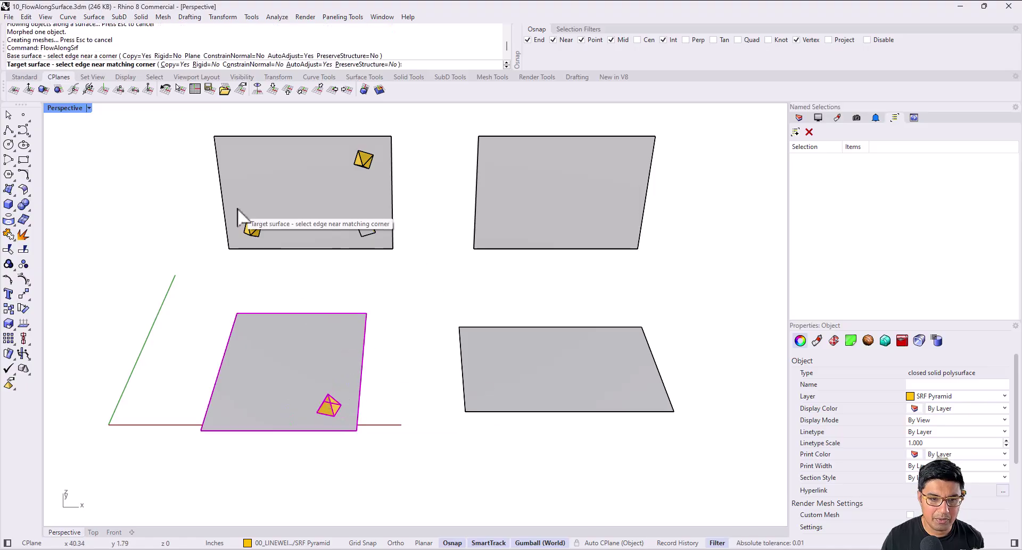
pyautogui.click(229, 157)
pyautogui.click(228, 297)
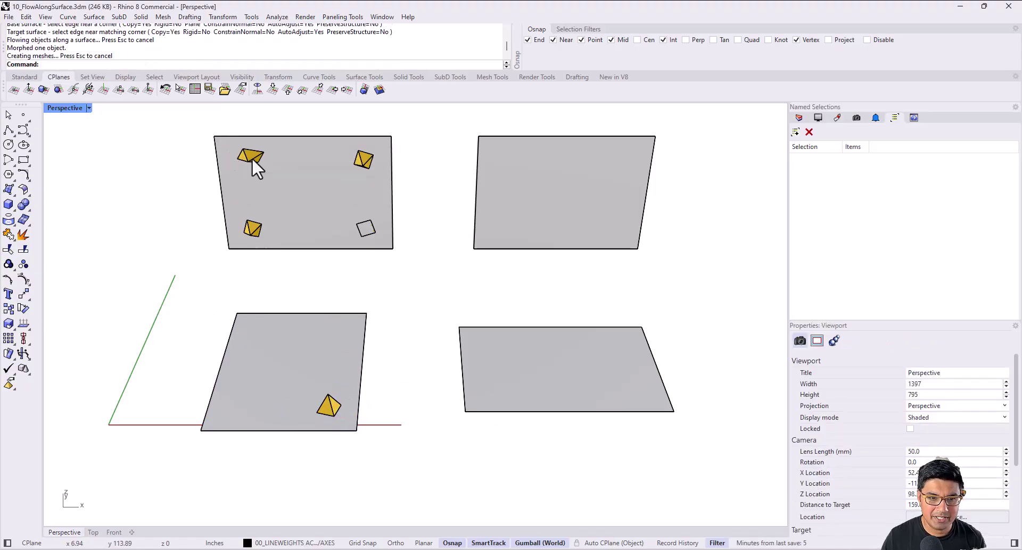
# Step: Examine the position, distortion and facing of the four pyramid copies at the target surface's corners
pyautogui.moveTo(284, 208); pyautogui.dragTo(346, 219, button='right')
pyautogui.scroll(5, 228, 226)
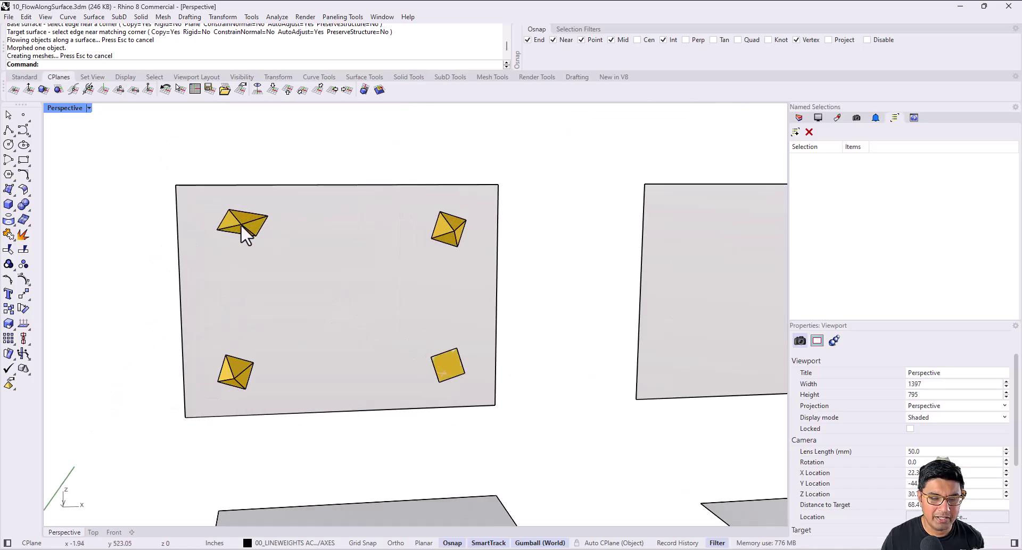
pyautogui.moveTo(280, 246); pyautogui.dragTo(262, 262, button='right')
pyautogui.scroll(-4, 277, 237)
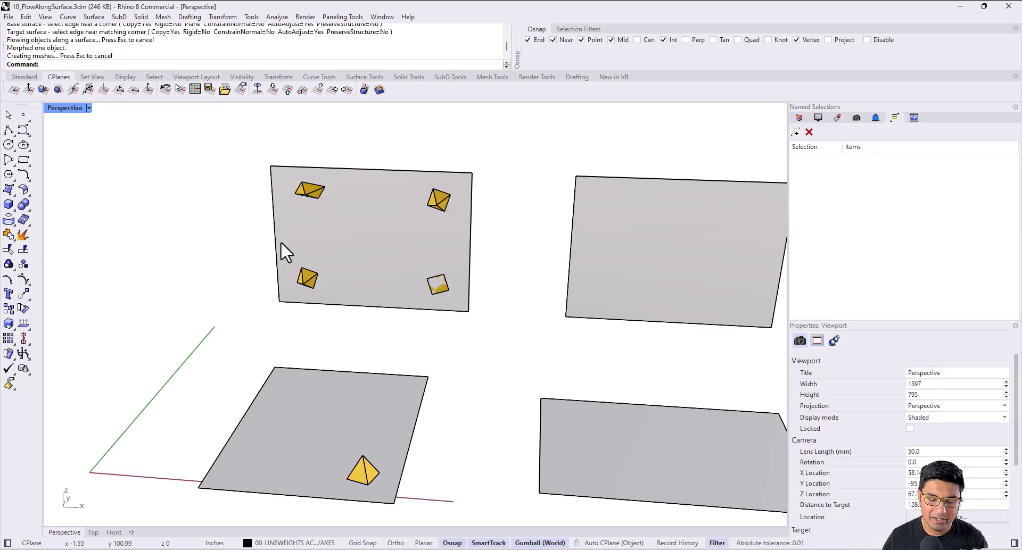
pyautogui.scroll(-4, 382, 257)
pyautogui.keyDown('shift'); pyautogui.moveTo(382, 257); pyautogui.dragTo(355, 244, button='right'); pyautogui.keyUp('shift')
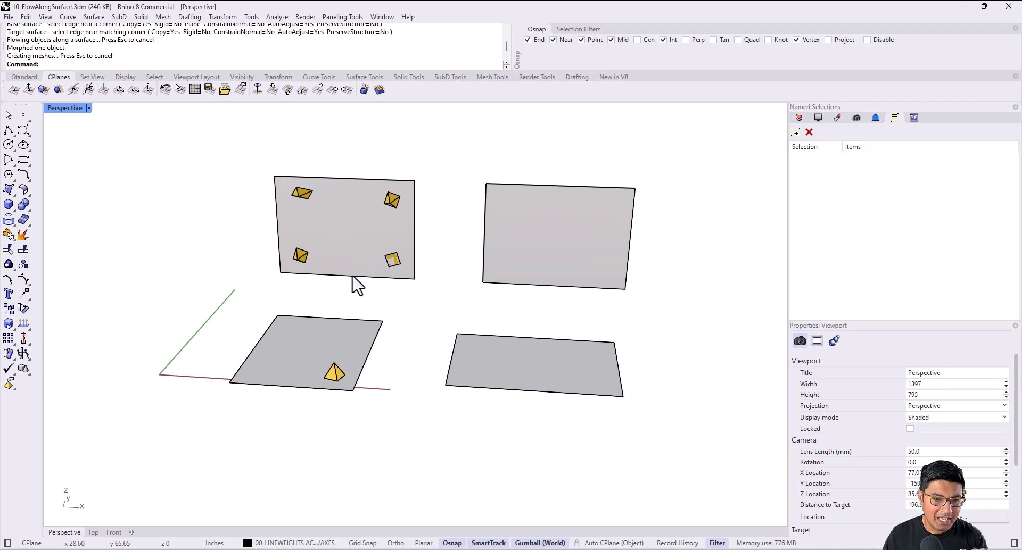
pyautogui.scroll(5, 319, 345)
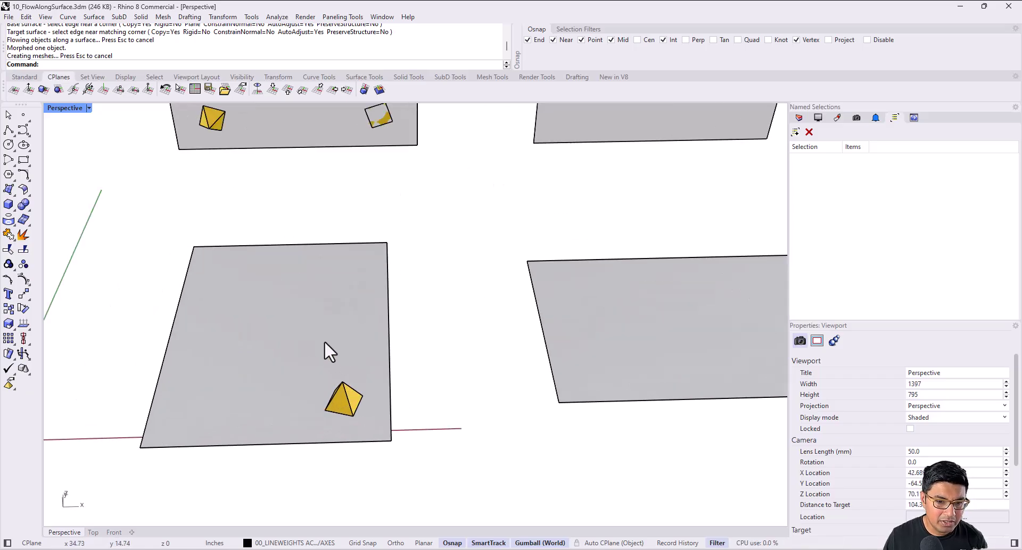
pyautogui.click(344, 392)
pyautogui.press('Return')
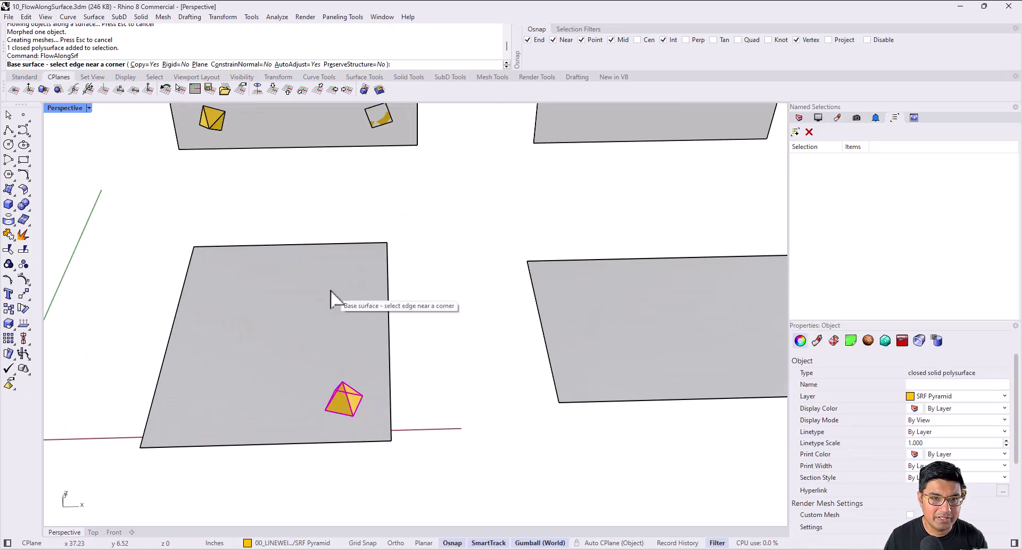
pyautogui.click(305, 65)
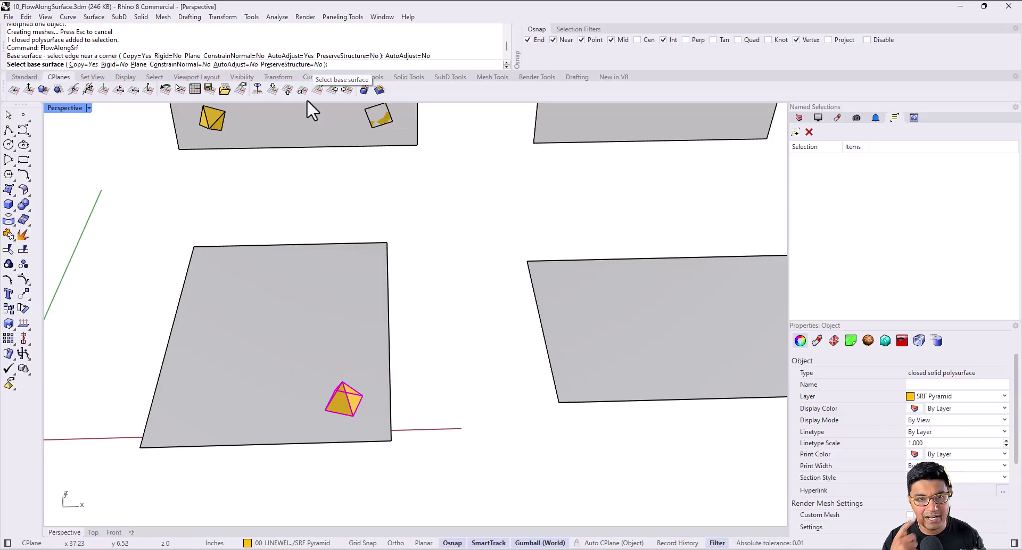
pyautogui.click(314, 355)
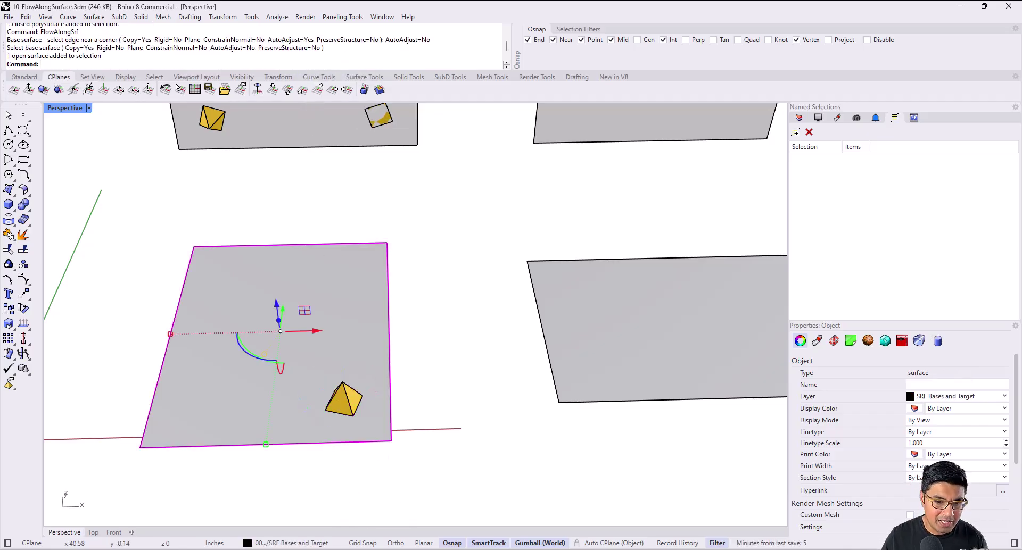
pyautogui.press('Escape')
# Step: Flow the pyramid from the base surface onto the upright target surface with AutoAdjust set to No
pyautogui.press('Return')
pyautogui.click(348, 407)
pyautogui.press('Return')
pyautogui.click(299, 65)
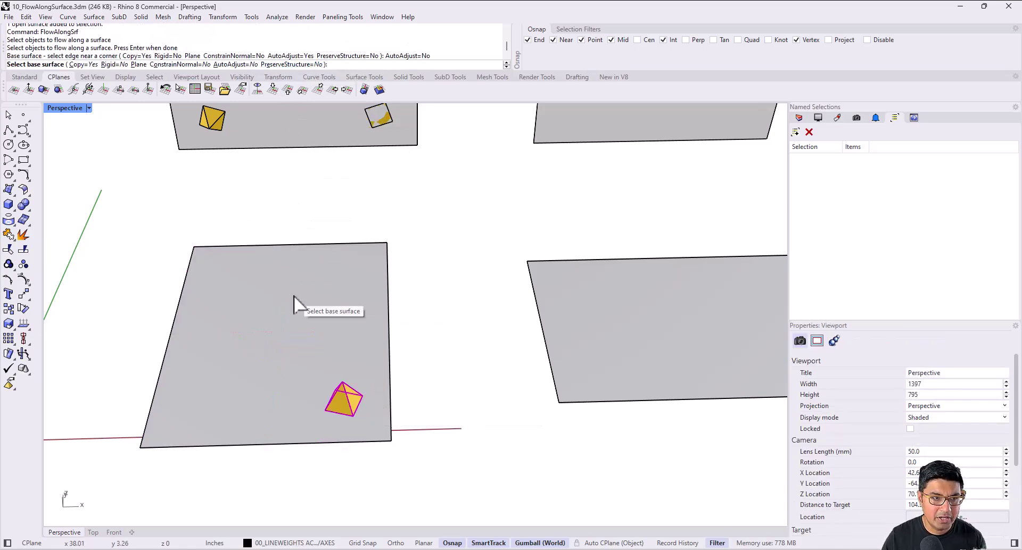
pyautogui.click(377, 431)
pyautogui.scroll(-4, 376, 439)
pyautogui.click(398, 229)
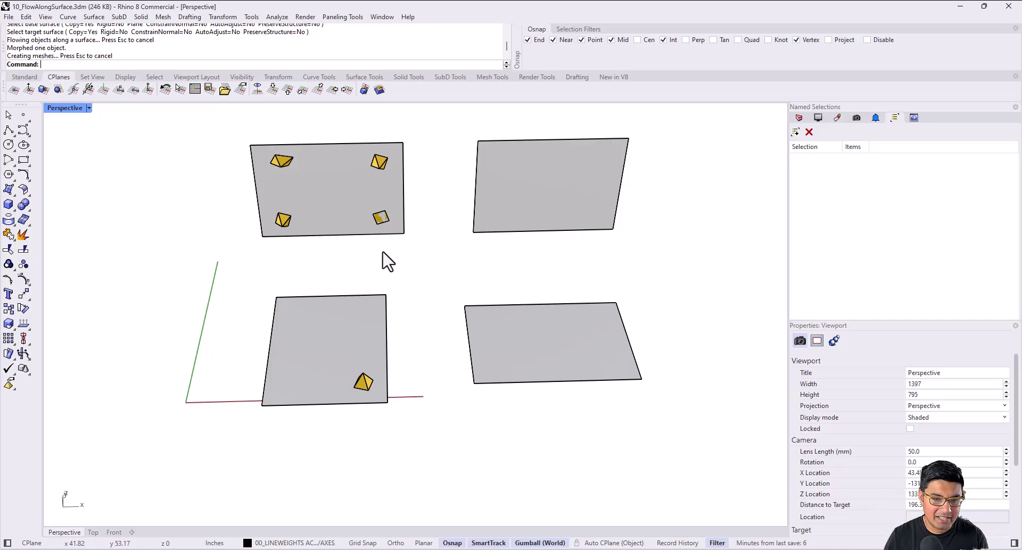
# Step: Copy the pyramid from the base surface onto the neighbouring horizontal surface beside it
pyautogui.click(363, 382)
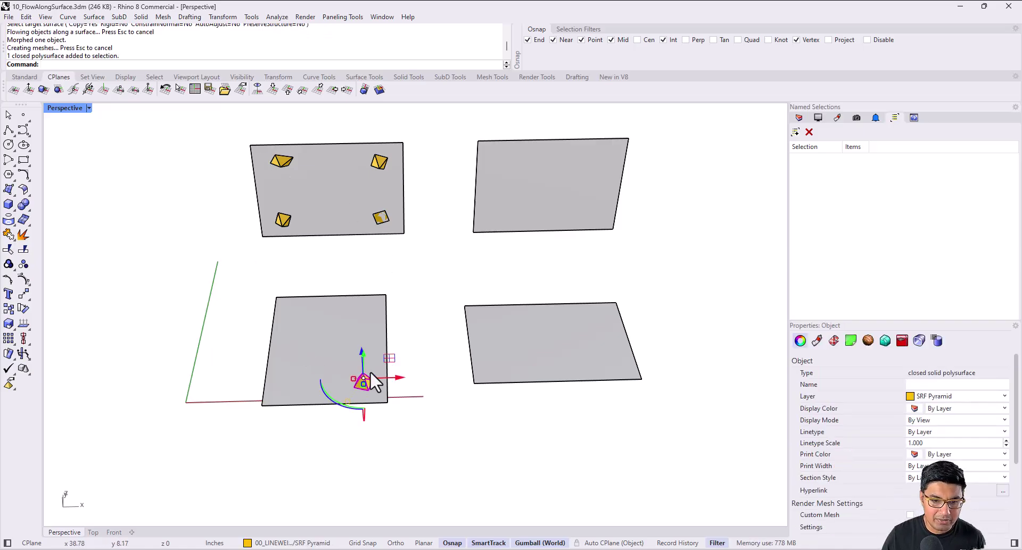
pyautogui.moveTo(384, 353); pyautogui.dragTo(393, 372, button='right')
pyautogui.moveTo(390, 361); pyautogui.dragTo(515, 343)
pyautogui.press('alt')
pyautogui.click(521, 392)
# Step: Show all hidden objects, including the U and V direction markers and the ring
pyautogui.scroll(-4, 497, 346)
pyautogui.moveTo(488, 396); pyautogui.dragTo(464, 324, button='right')
pyautogui.write('SHow')
pyautogui.press('Return')
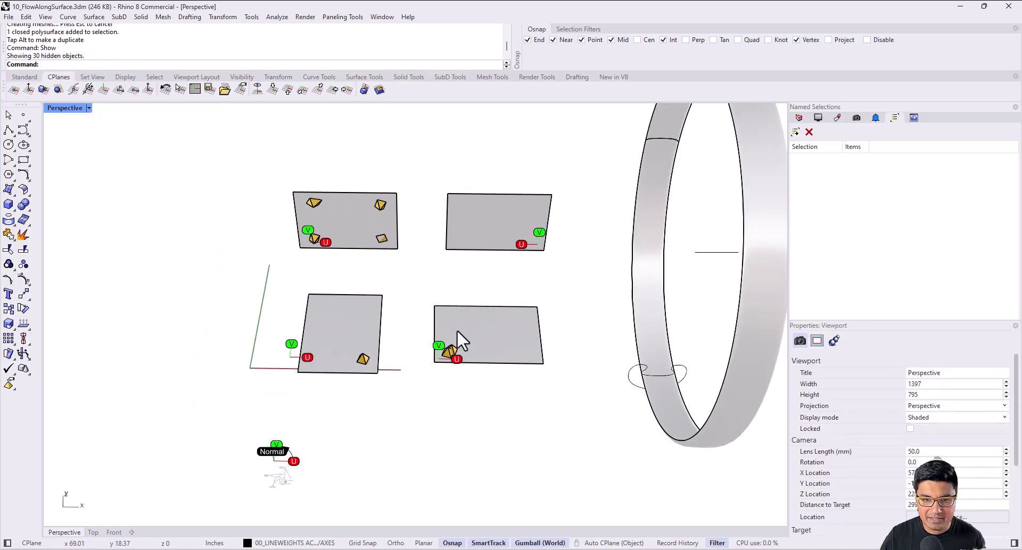
# Step: Delete the extra pyramid on the horizontal surface beside the base
pyautogui.scroll(5, 452, 346)
pyautogui.click(449, 353)
pyautogui.press('Delete')
# Step: Rotate the base surface a quarter turn clockwise about the vertical axis, leaving the pyramid out of the rotation
pyautogui.scroll(-6, 456, 322)
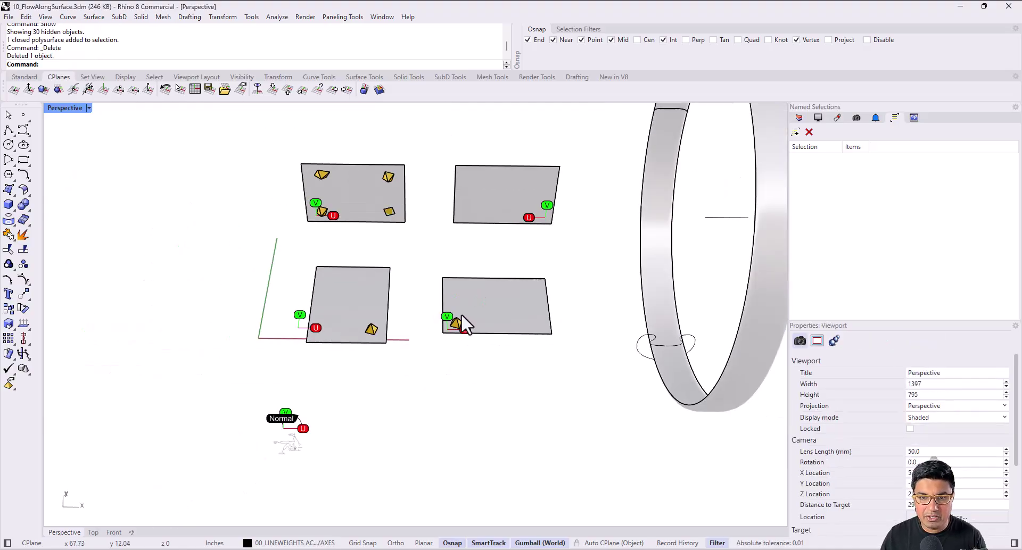
pyautogui.moveTo(456, 319); pyautogui.dragTo(405, 252, button='right')
pyautogui.scroll(3, 404, 251)
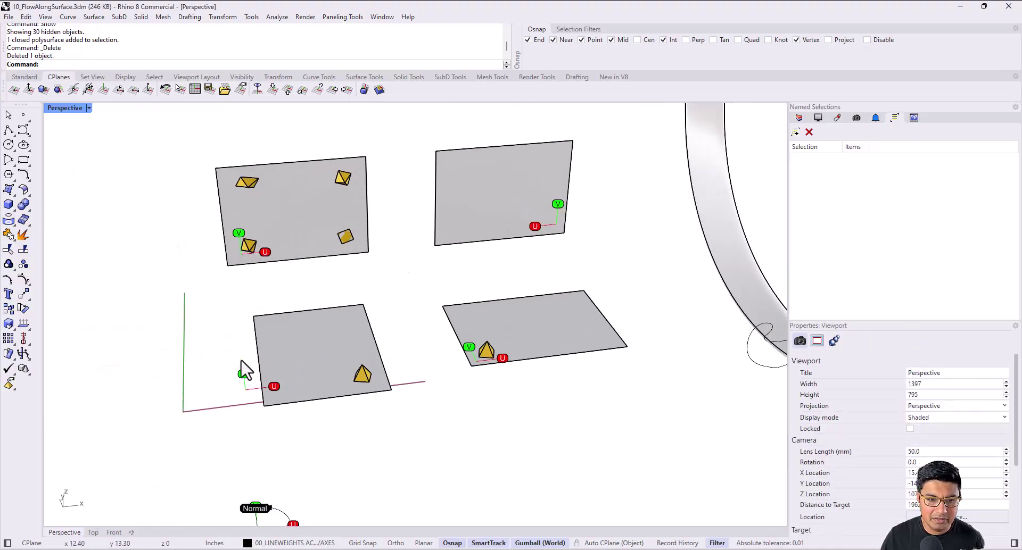
pyautogui.scroll(2, 273, 262)
pyautogui.keyDown('shift'); pyautogui.moveTo(359, 444); pyautogui.dragTo(347, 314, button='right'); pyautogui.keyUp('shift')
pyautogui.moveTo(347, 314); pyautogui.dragTo(328, 359, button='right')
pyautogui.click(327, 339)
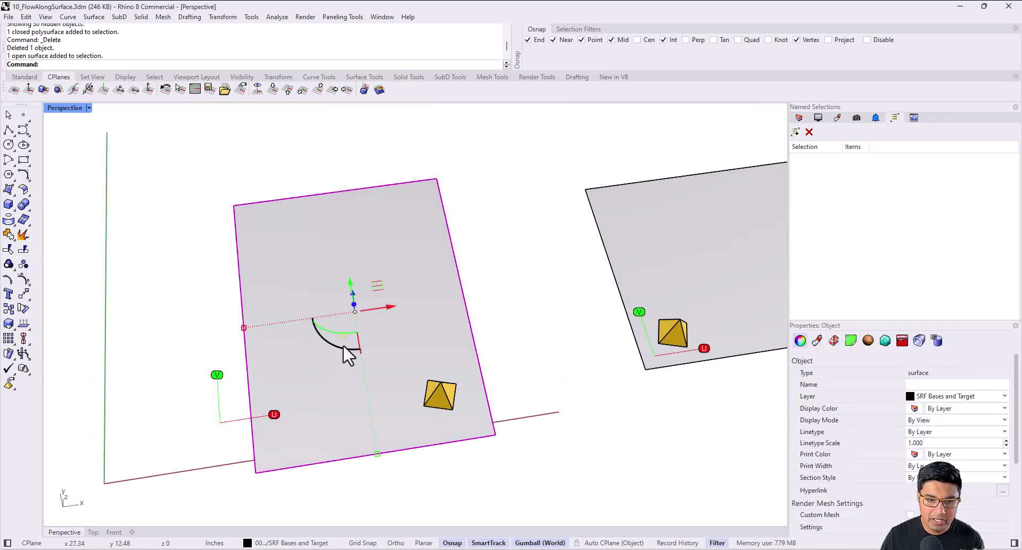
pyautogui.moveTo(343, 351); pyautogui.dragTo(451, 410)
# Step: Move the pyramid within the base surface's plane to the lower-left corner, beside the U and V markers
pyautogui.click(447, 399)
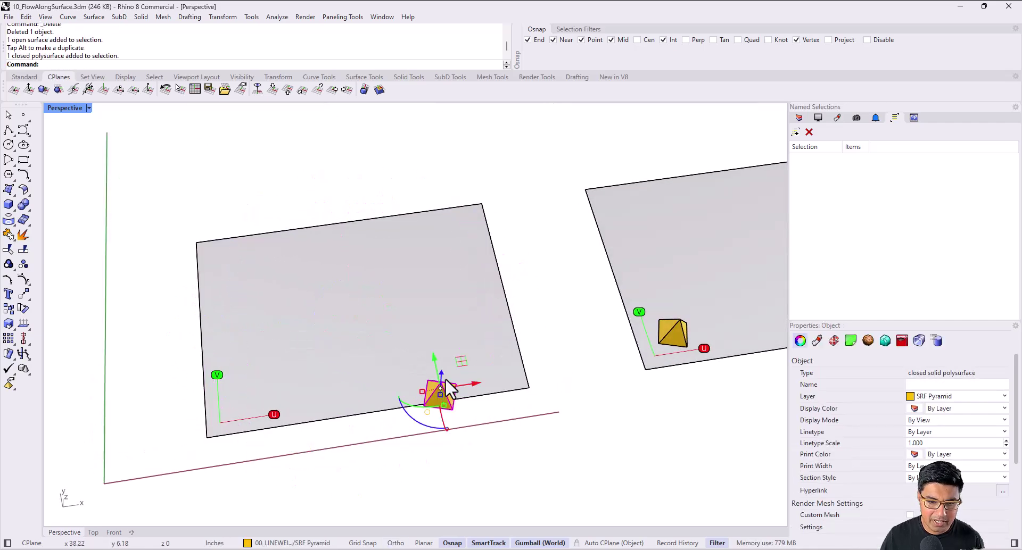
pyautogui.moveTo(446, 381); pyautogui.dragTo(454, 395, button='right')
pyautogui.moveTo(459, 363); pyautogui.dragTo(272, 362)
pyautogui.click(166, 429)
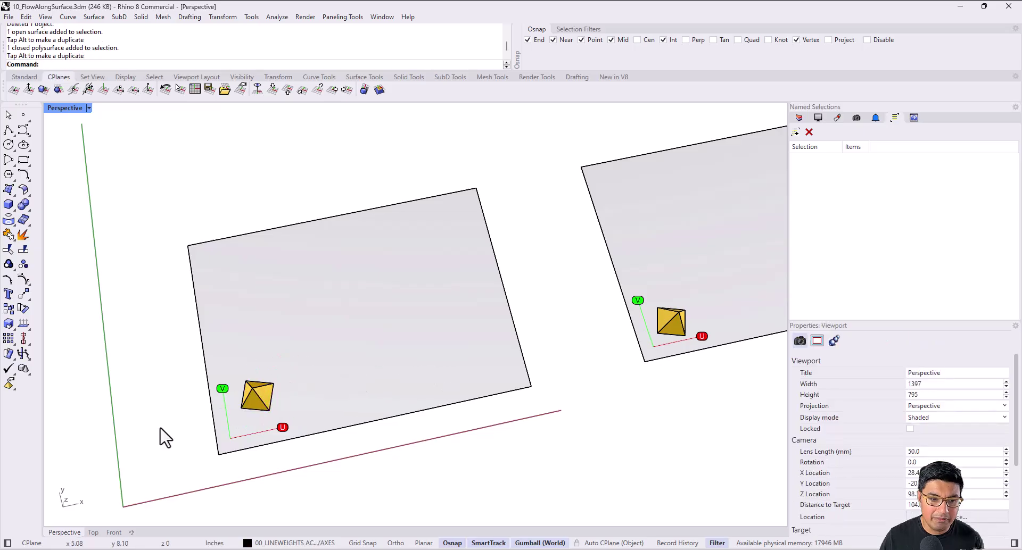
# Step: Display the U, V and normal directions of the base surface with the Dir command
pyautogui.moveTo(251, 410); pyautogui.dragTo(302, 310, button='right')
pyautogui.click(396, 256)
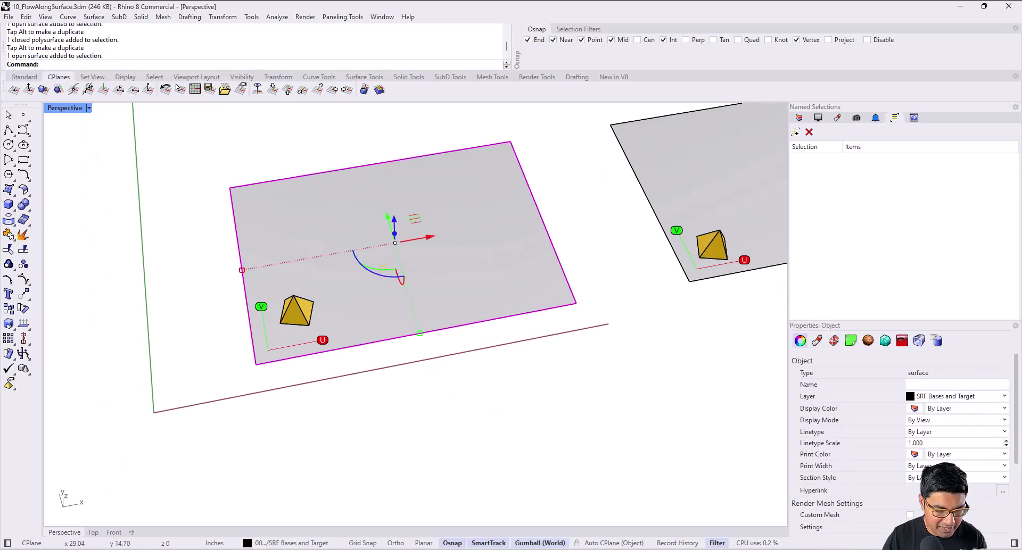
pyautogui.write('Dir')
pyautogui.press('Return')
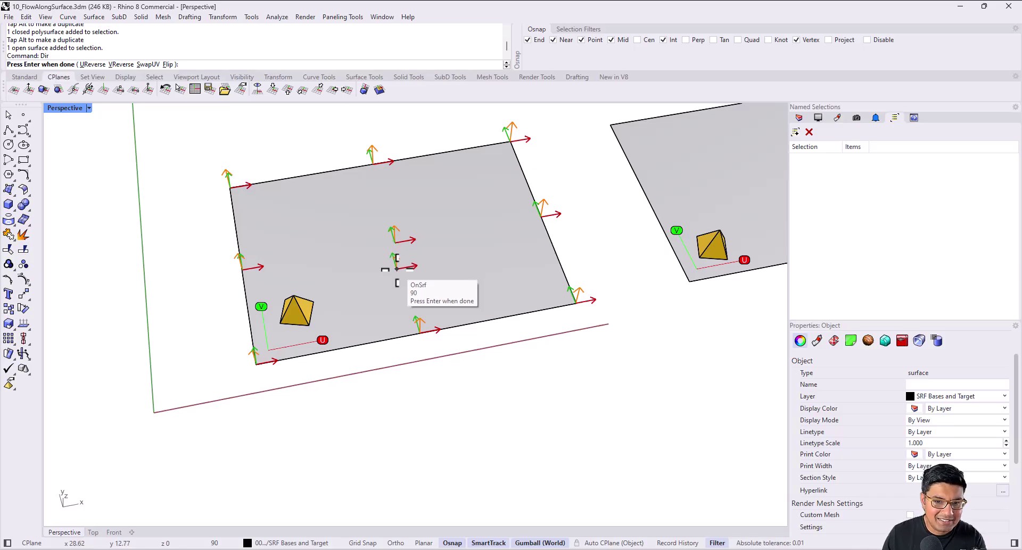
# Step: Examine the base surface's direction arrows up close at the corner beside the U and V markers
pyautogui.moveTo(365, 276); pyautogui.dragTo(387, 258, button='right')
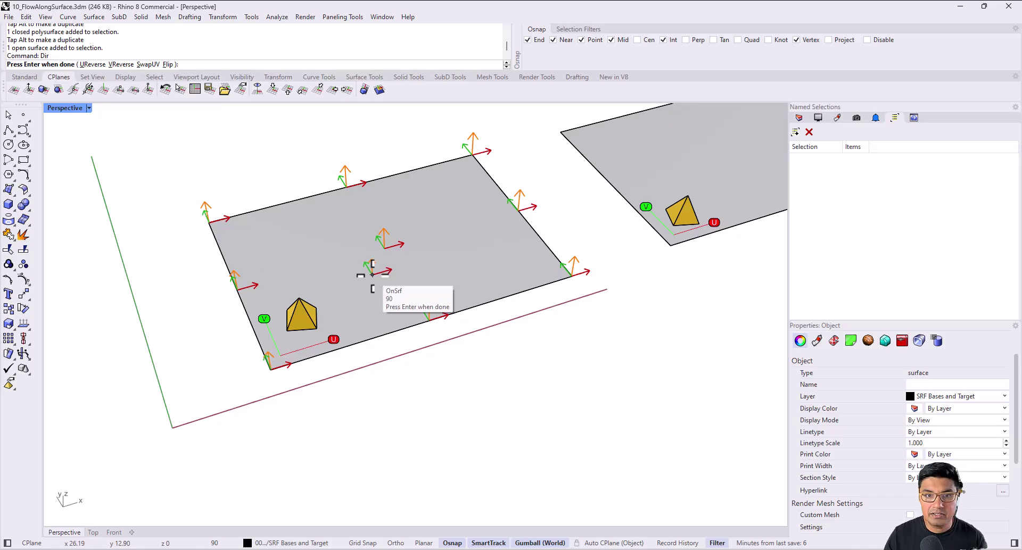
pyautogui.scroll(3, 356, 290)
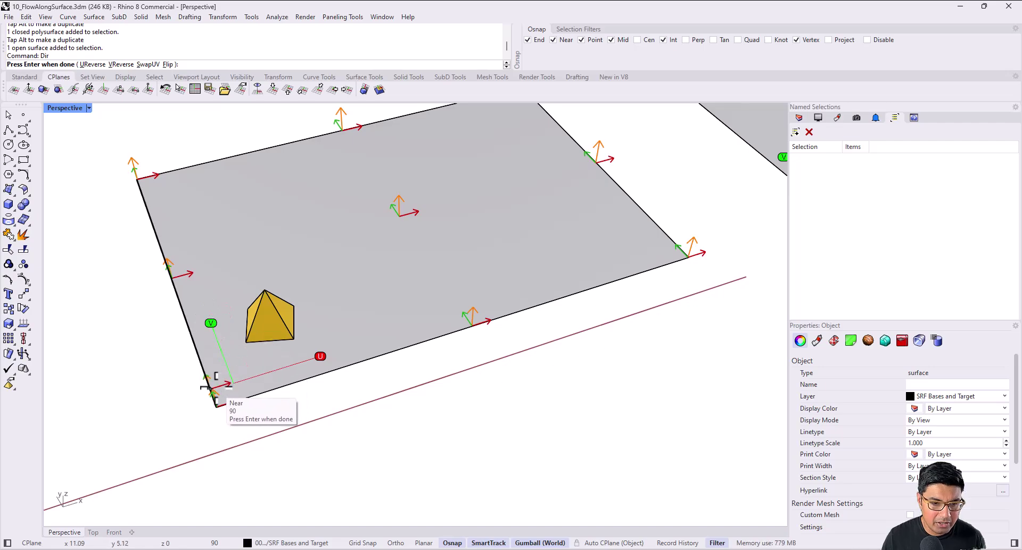
pyautogui.scroll(3, 217, 407)
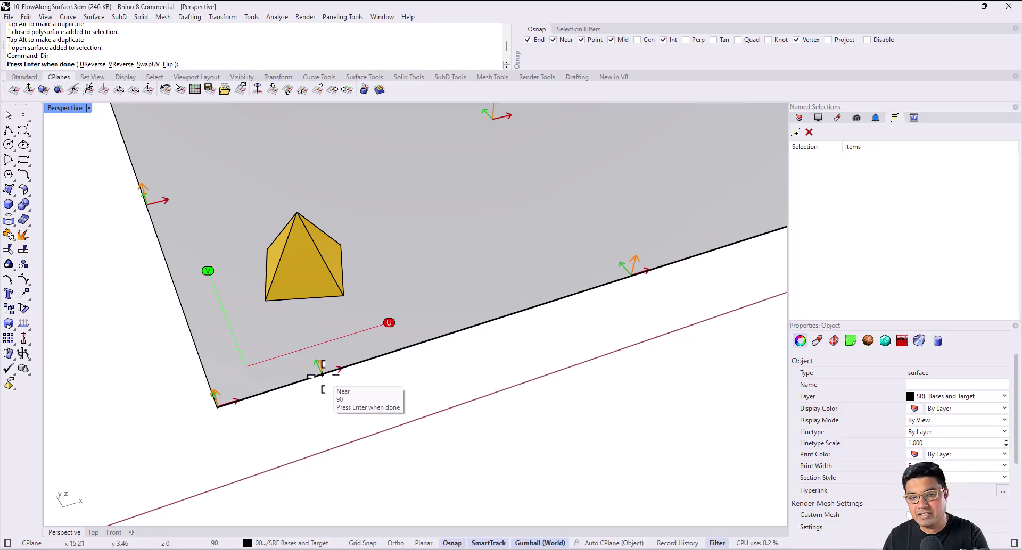
pyautogui.scroll(-3, 208, 245)
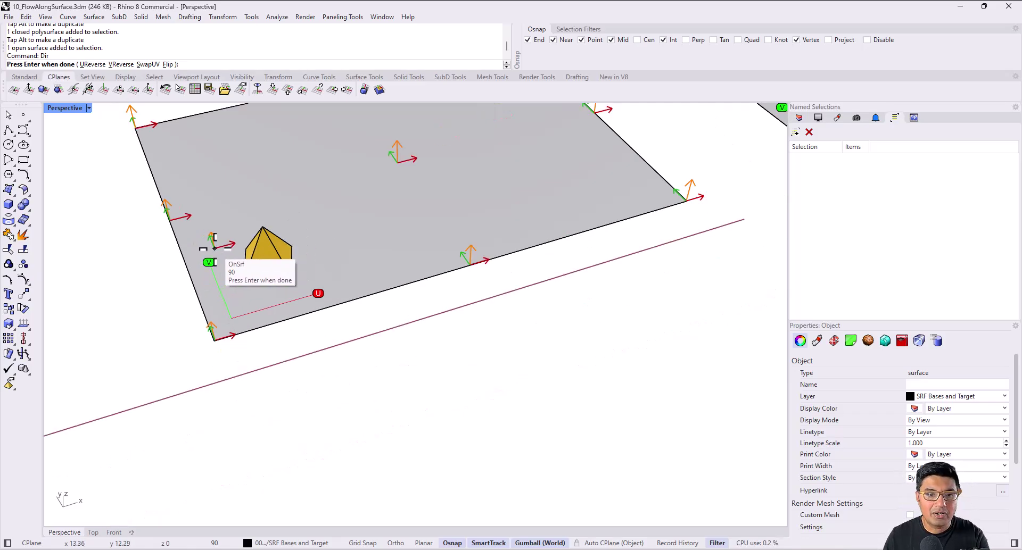
pyautogui.scroll(-2, 216, 244)
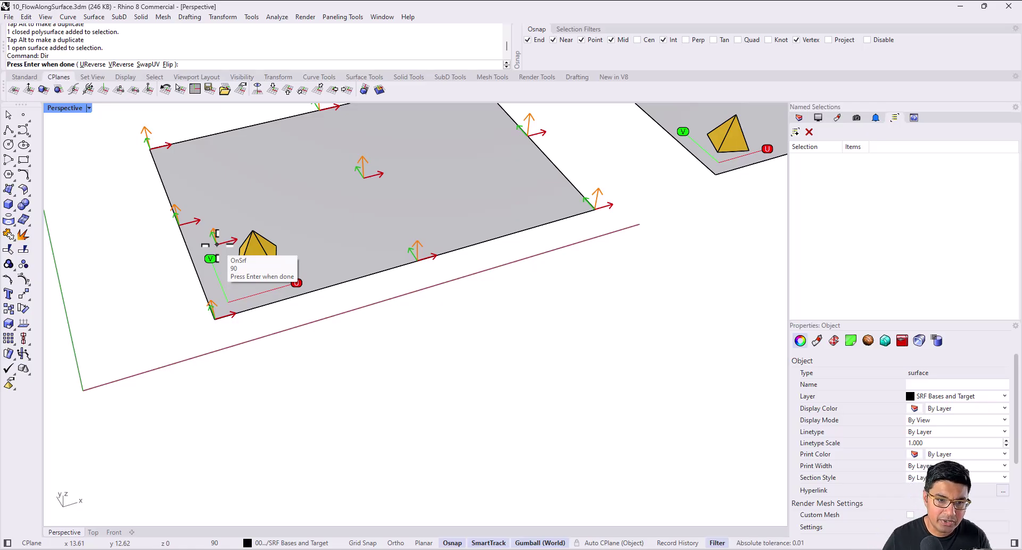
pyautogui.scroll(-4, 278, 228)
pyautogui.moveTo(317, 214); pyautogui.dragTo(312, 177, button='right')
pyautogui.scroll(8, 332, 189)
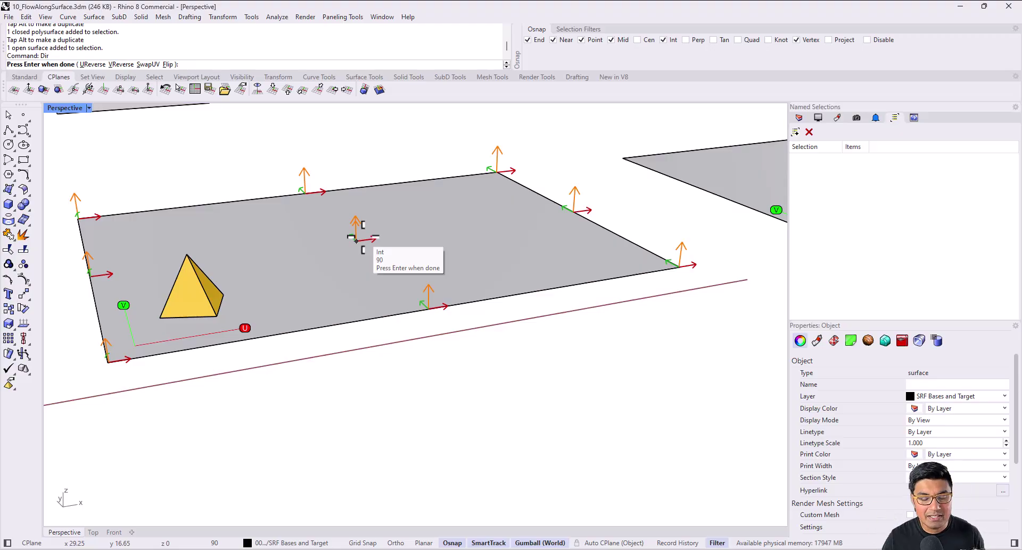
pyautogui.scroll(4, 68, 512)
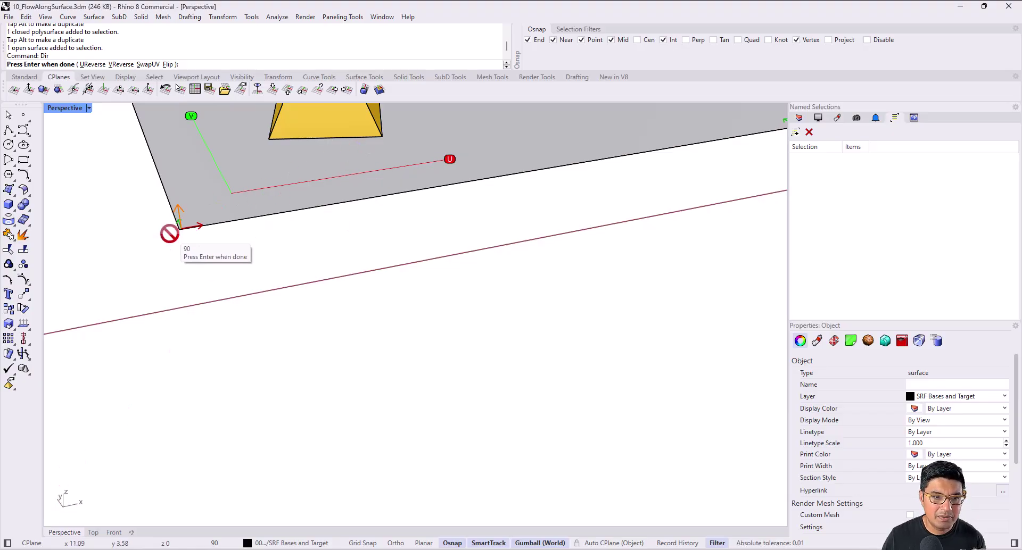
pyautogui.scroll(2, 181, 228)
pyautogui.scroll(2, 183, 228)
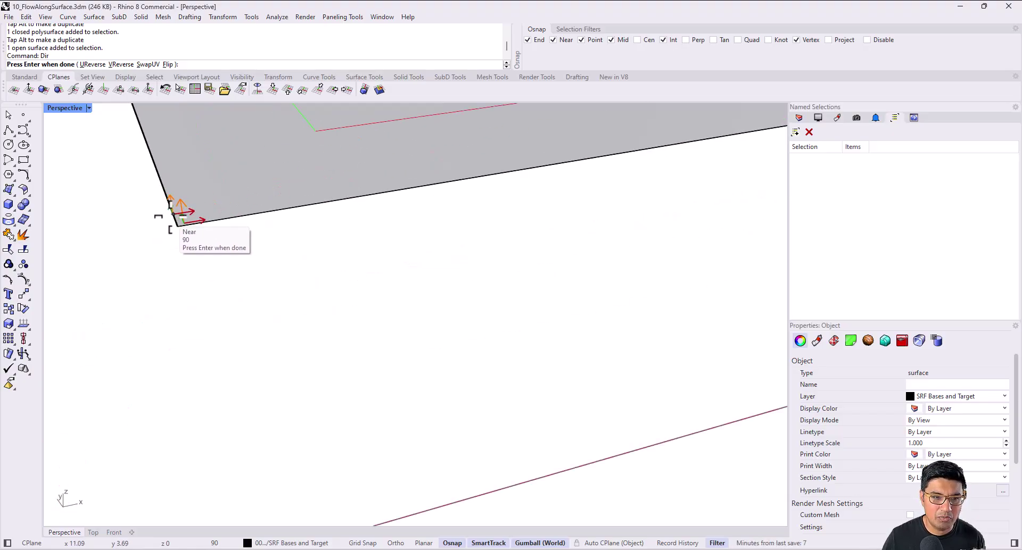
pyautogui.scroll(-3, 259, 204)
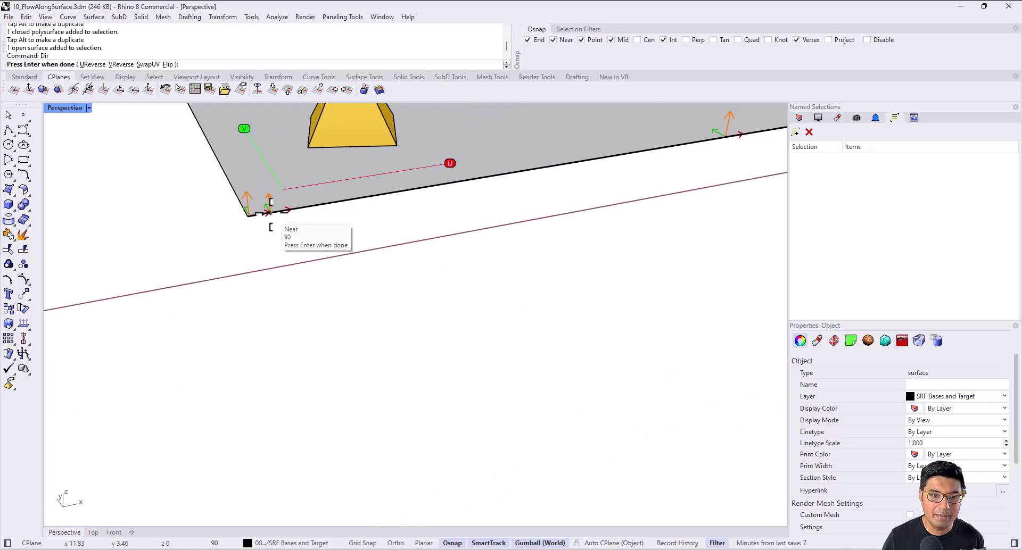
# Step: Flip the base surface's normal back and forth, finishing with it pointing downward
pyautogui.click(294, 156)
pyautogui.scroll(2, 242, 210)
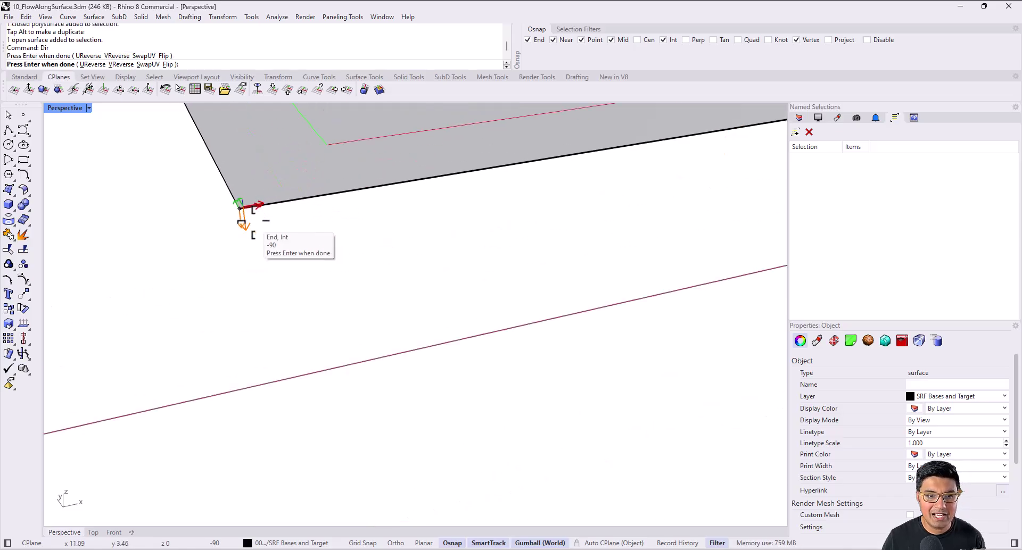
pyautogui.scroll(-3, 241, 207)
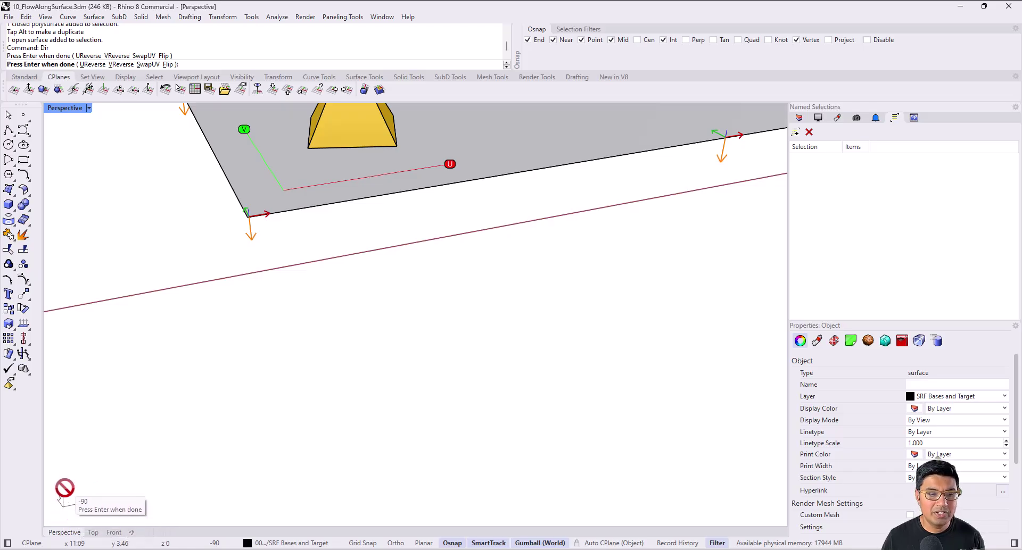
pyautogui.click(269, 184)
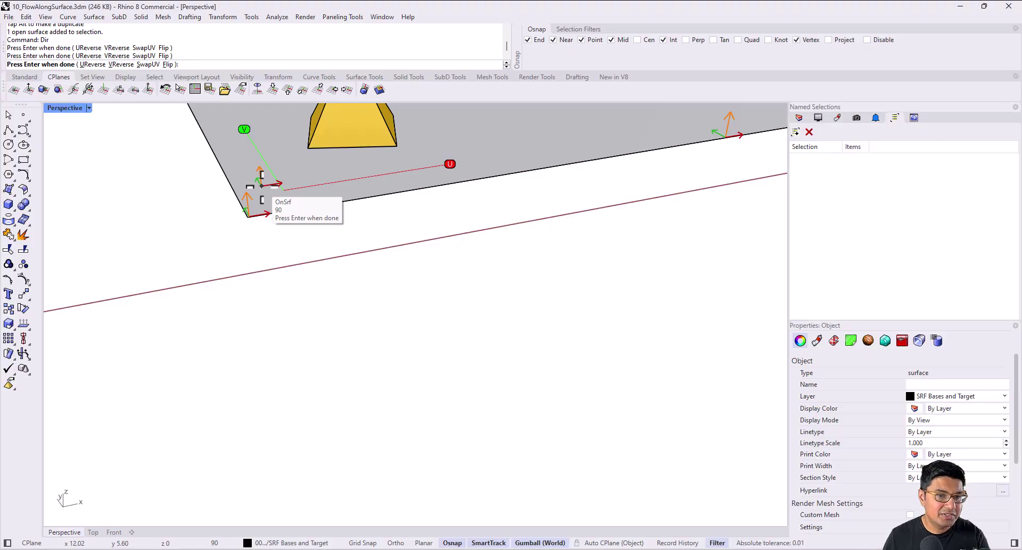
pyautogui.click(262, 186)
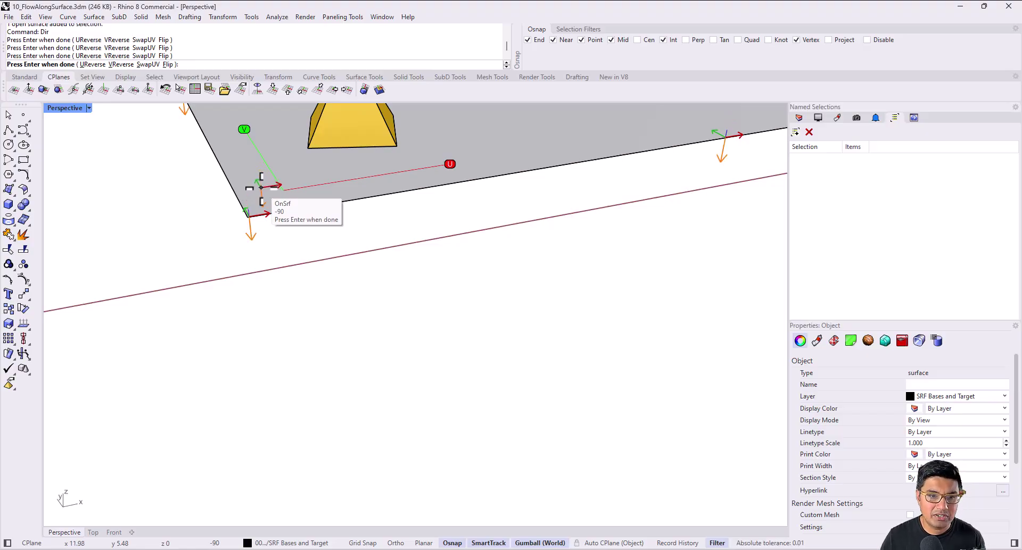
pyautogui.press('Return')
# Step: Redisplay the base surface's directions, toggle its normal up and back down, and leave the surface deselected
pyautogui.scroll(-10, 260, 188)
pyautogui.click(240, 194)
pyautogui.keyDown('shift'); pyautogui.moveTo(303, 163); pyautogui.dragTo(281, 205, button='right'); pyautogui.keyUp('shift')
pyautogui.click(287, 187)
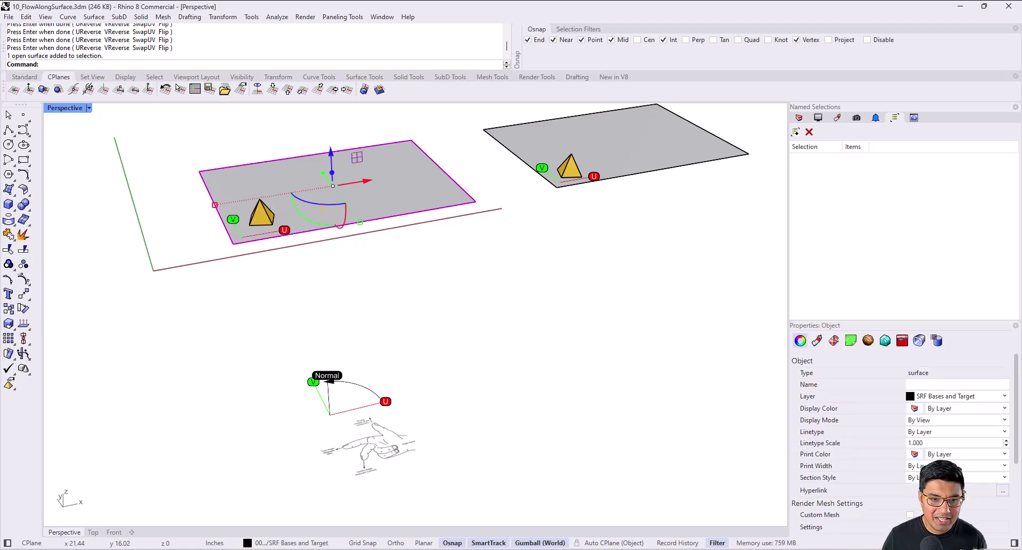
pyautogui.moveTo(290, 169); pyautogui.dragTo(274, 270, button='right')
pyautogui.press('Return')
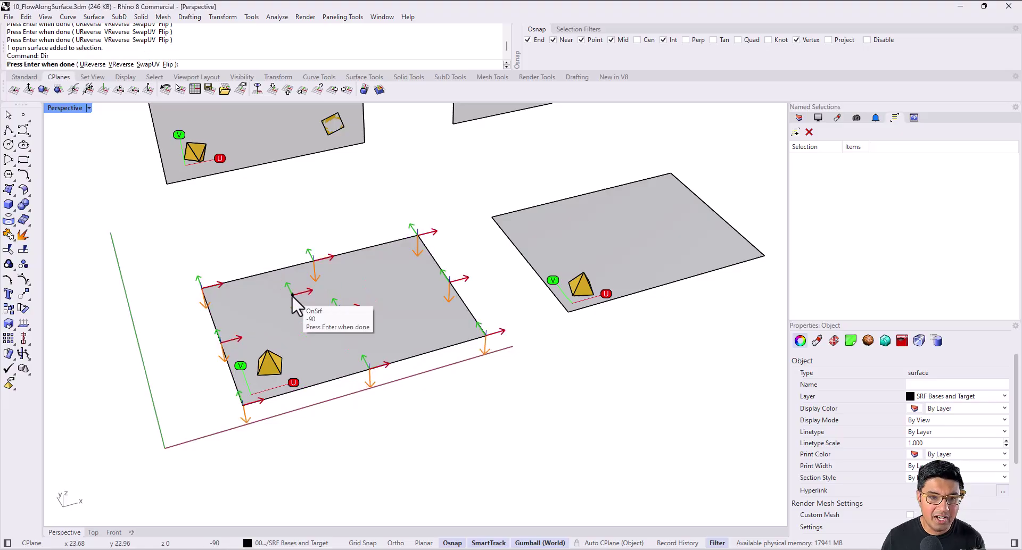
pyautogui.scroll(4, 292, 310)
pyautogui.moveTo(297, 313); pyautogui.dragTo(292, 297, button='right')
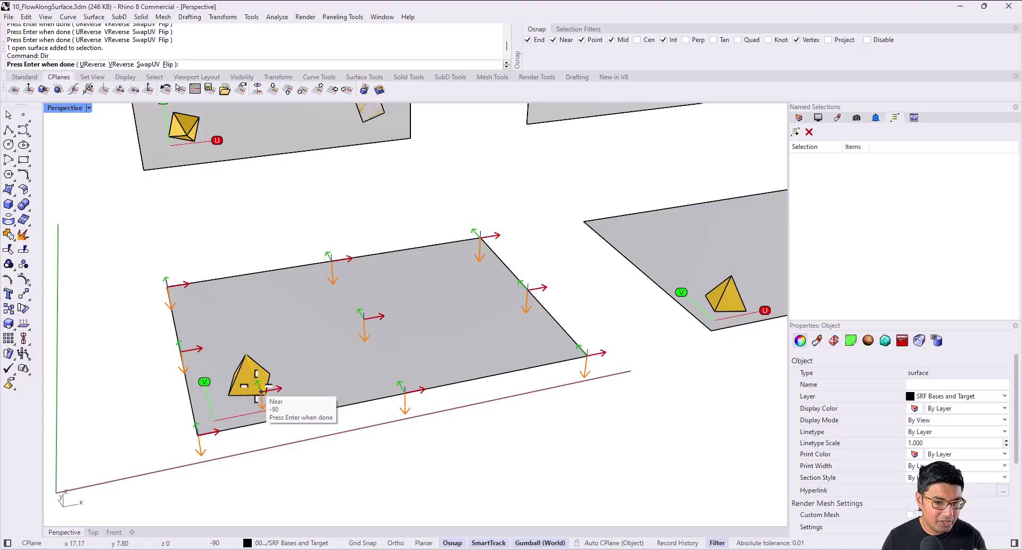
pyautogui.click(294, 320)
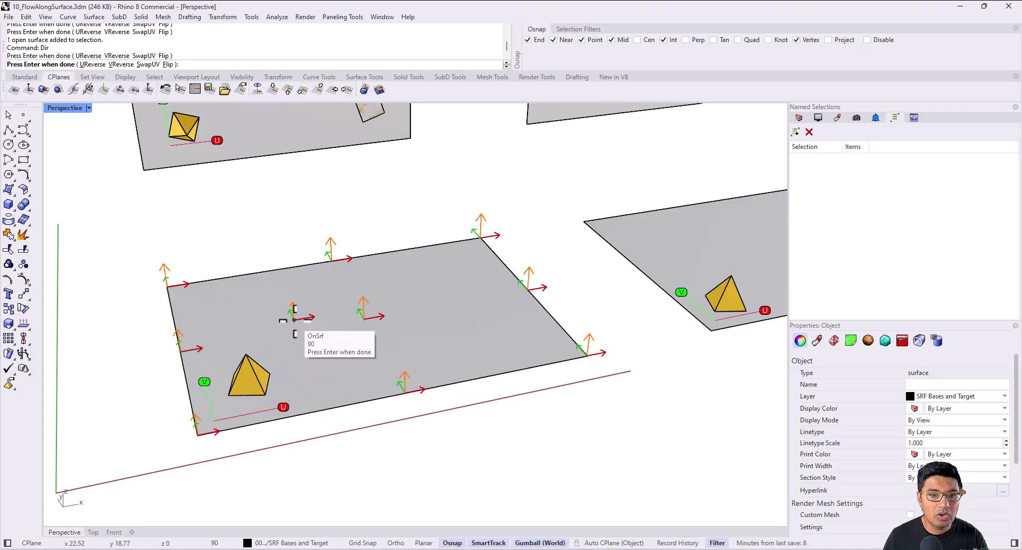
pyautogui.click(301, 313)
pyautogui.click(307, 311)
pyautogui.click(307, 310)
pyautogui.press('Return')
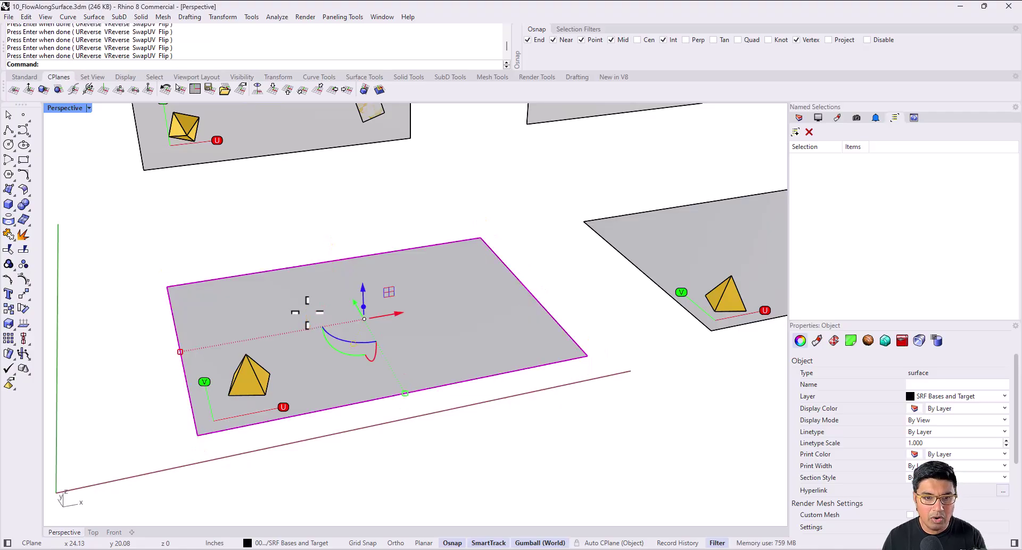
pyautogui.click(334, 220)
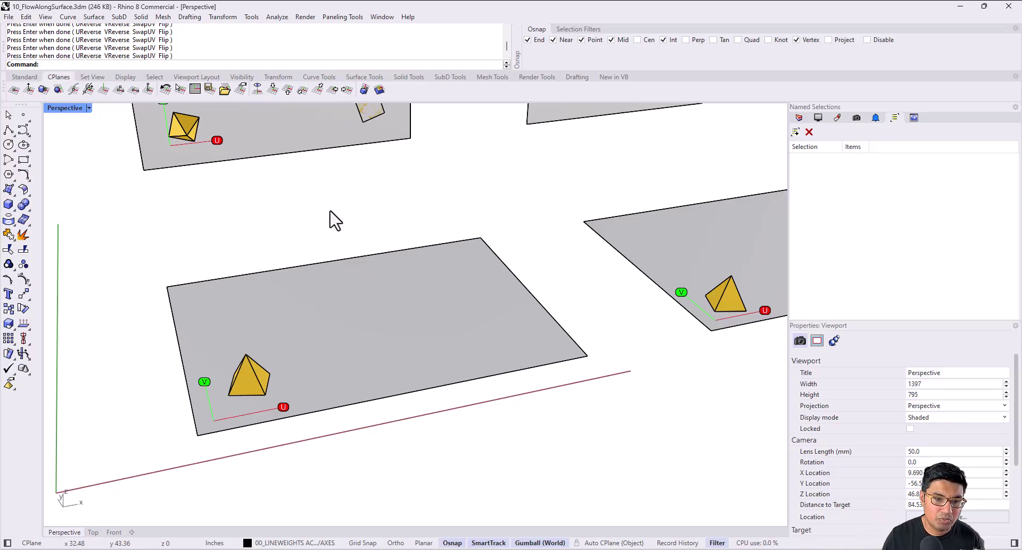
# Step: Examine the U, V and Normal marker diagram and the right-hand rule illustration in front of the base surface
pyautogui.moveTo(266, 252); pyautogui.dragTo(304, 372, button='right')
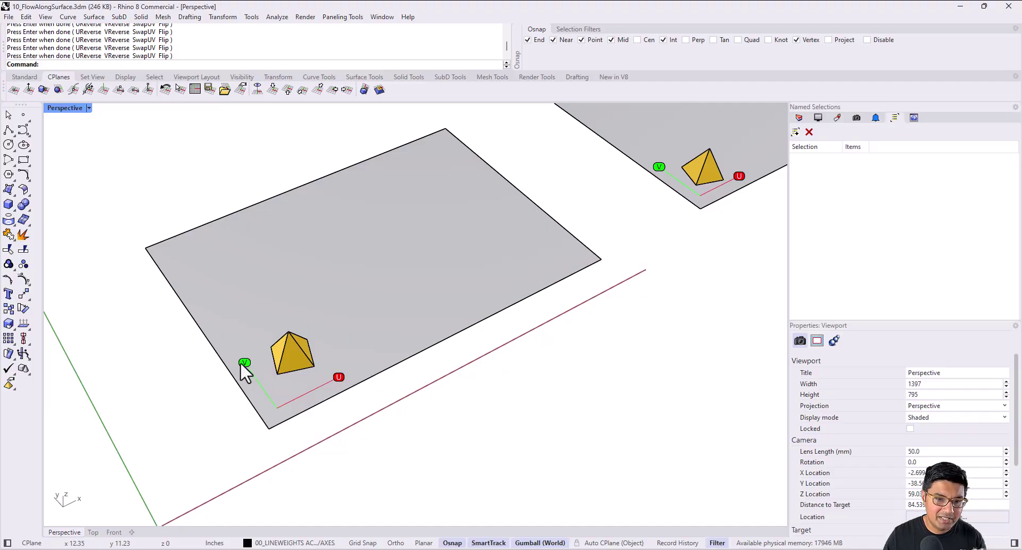
pyautogui.scroll(-10, 255, 375)
pyautogui.scroll(15, 335, 353)
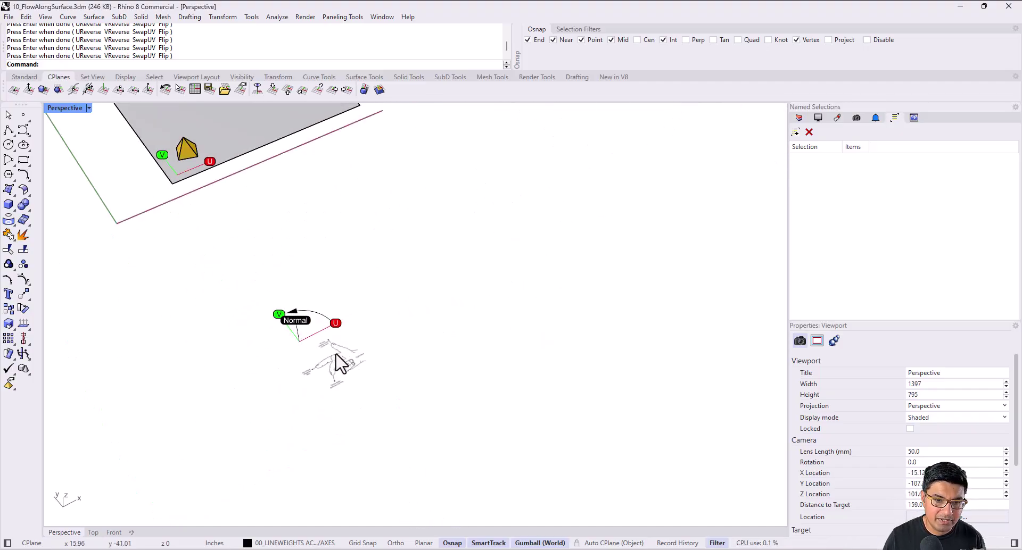
pyautogui.scroll(-2, 241, 393)
pyautogui.keyDown('shift'); pyautogui.moveTo(212, 342); pyautogui.dragTo(392, 338, button='right'); pyautogui.keyUp('shift')
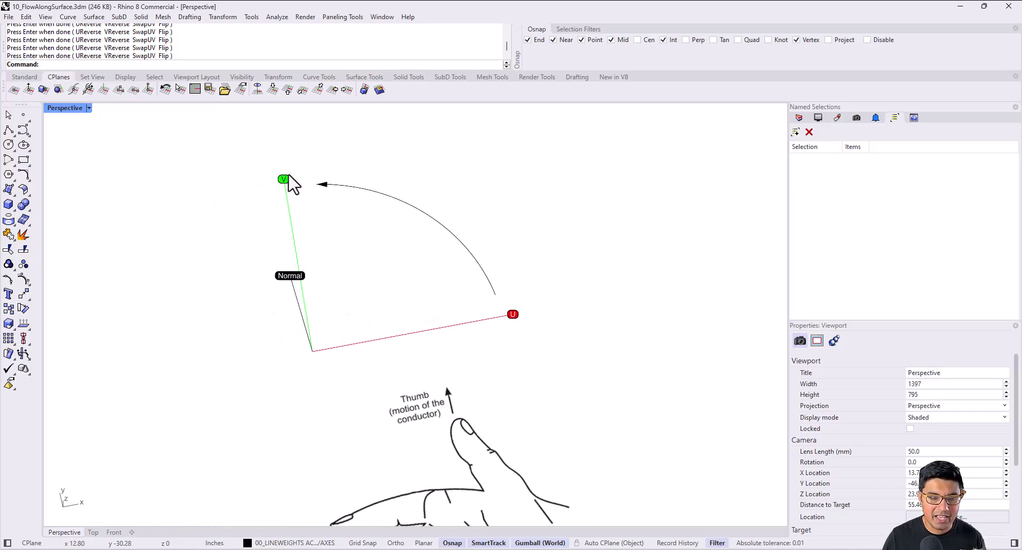
pyautogui.moveTo(310, 222)
pyautogui.keyDown('shift'); pyautogui.mouseDown(button='right')
pyautogui.moveTo(292, 231)
pyautogui.moveTo(282, 295)
pyautogui.mouseUp(button='right'); pyautogui.keyUp('shift')
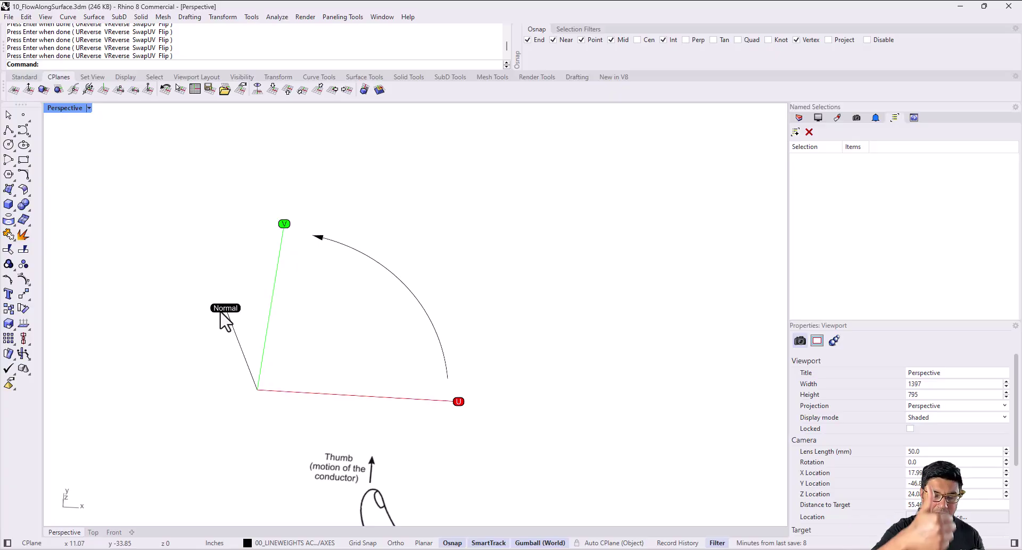
pyautogui.moveTo(221, 314)
pyautogui.keyDown('shift'); pyautogui.mouseDown(button='right')
pyautogui.moveTo(353, 388)
pyautogui.moveTo(315, 292)
pyautogui.mouseUp(button='right'); pyautogui.keyUp('shift')
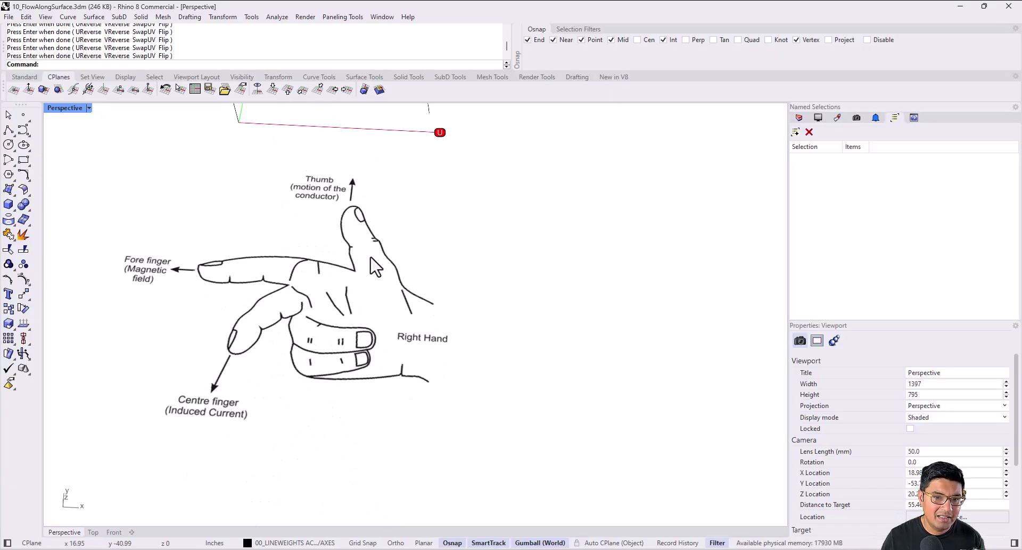
# Step: Display the base surface's directions once more and flip its normal repeatedly, ending with it facing downward
pyautogui.scroll(-12, 372, 240)
pyautogui.keyDown('shift'); pyautogui.moveTo(368, 208); pyautogui.dragTo(373, 340, button='right'); pyautogui.keyUp('shift')
pyautogui.moveTo(395, 238)
pyautogui.keyDown('shift'); pyautogui.mouseDown(button='right')
pyautogui.moveTo(404, 333)
pyautogui.moveTo(443, 277)
pyautogui.mouseUp(button='right'); pyautogui.keyUp('shift')
pyautogui.scroll(4, 455, 247)
pyautogui.click(456, 247)
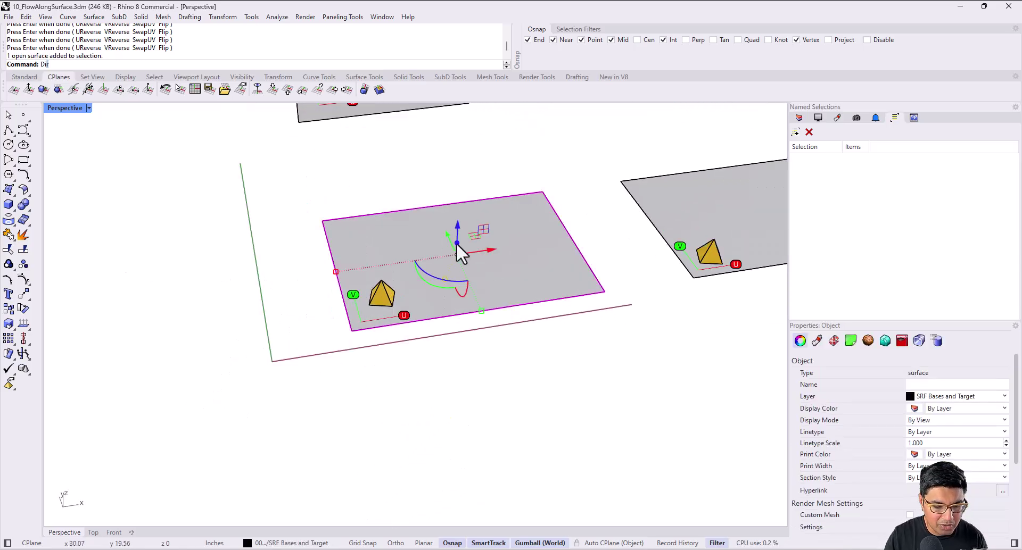
pyautogui.write('Dir')
pyautogui.press('Return')
pyautogui.scroll(3, 413, 239)
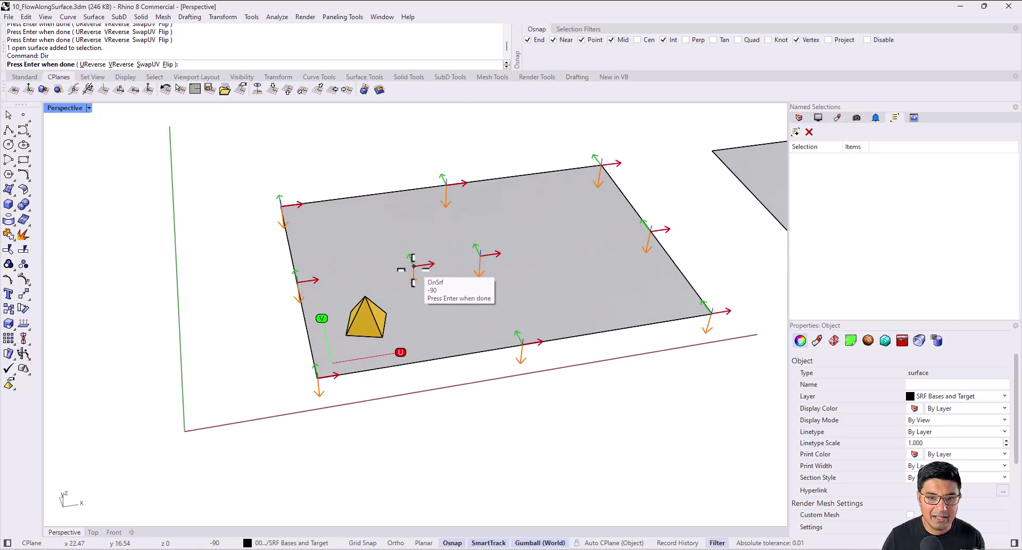
pyautogui.click(422, 254)
pyautogui.click(422, 254)
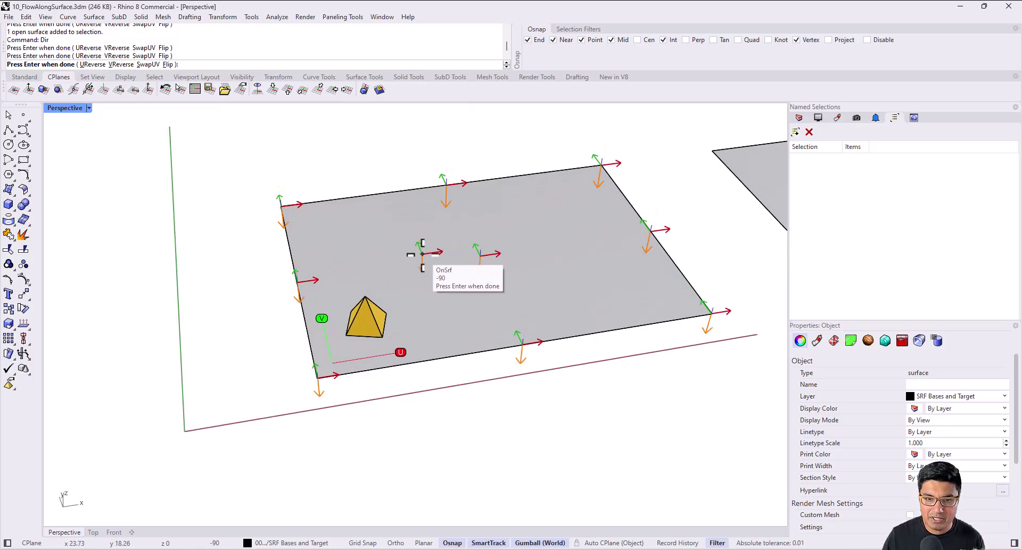
pyautogui.click(422, 254)
pyautogui.click(418, 258)
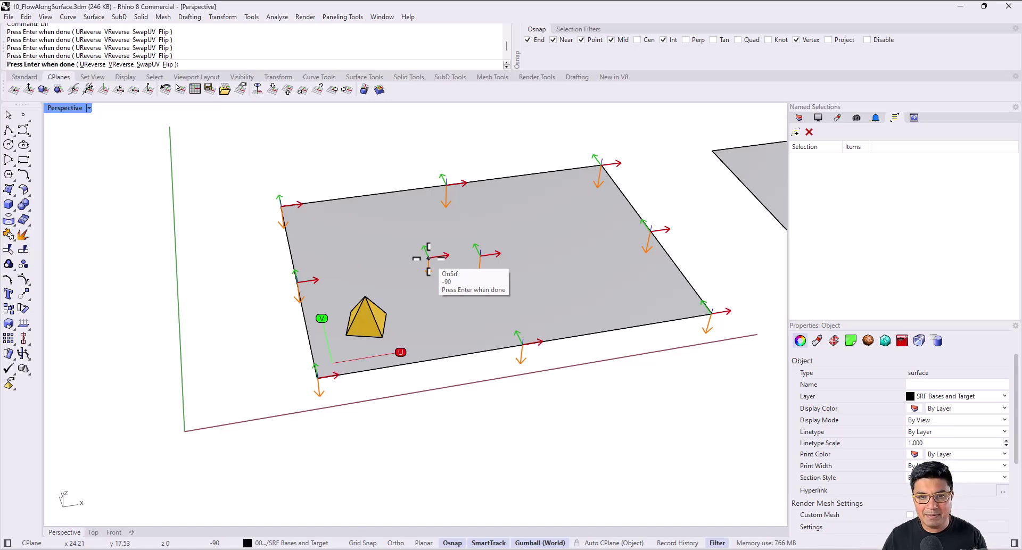
pyautogui.press('Return')
# Step: Display the directions of the vertical surface behind the base and examine the arrows near its U and V markers
pyautogui.scroll(-4, 420, 258)
pyautogui.keyDown('shift'); pyautogui.moveTo(412, 194); pyautogui.dragTo(442, 312, button='right'); pyautogui.keyUp('shift')
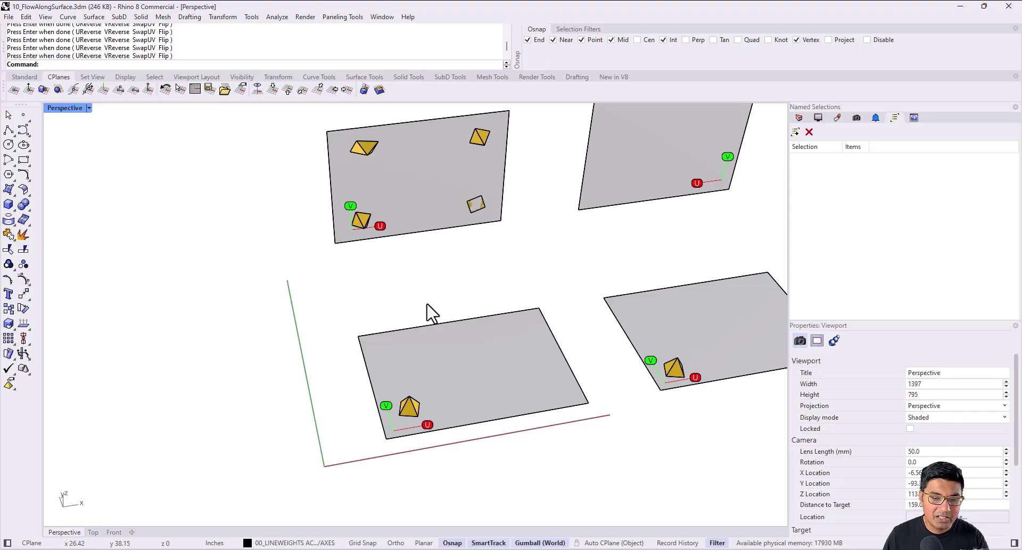
pyautogui.click(401, 234)
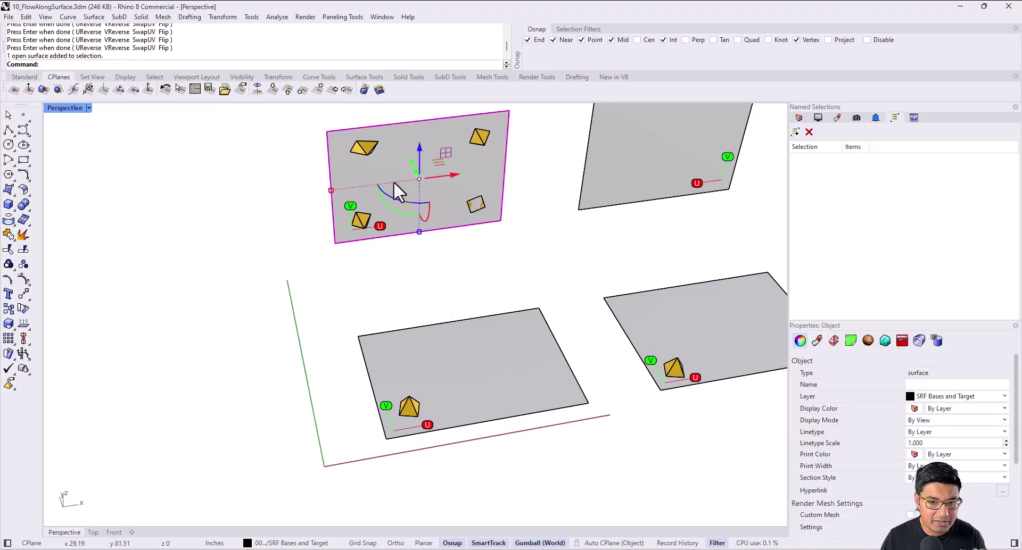
pyautogui.write('Dir')
pyautogui.press('Return')
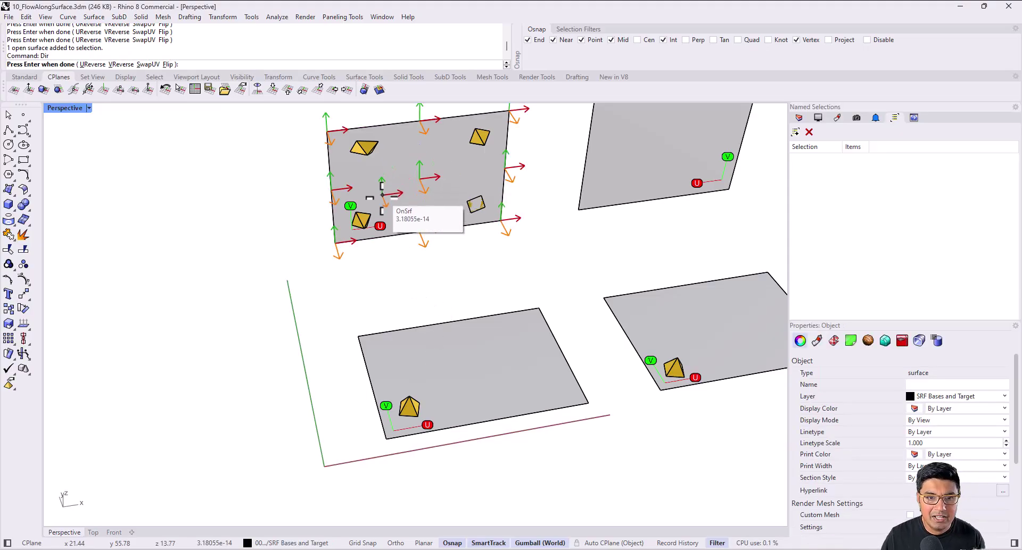
pyautogui.scroll(3, 377, 215)
pyautogui.scroll(2, 377, 215)
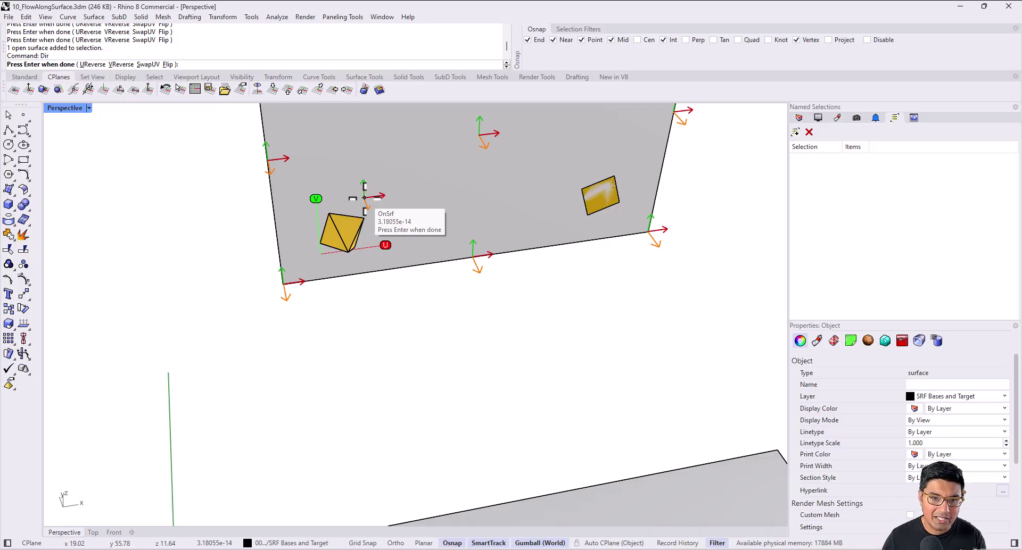
pyautogui.press('Return')
# Step: Delete the four pyramids on the vertical surface behind the base
pyautogui.scroll(-5, 364, 223)
pyautogui.click(357, 228)
pyautogui.press('Return')
pyautogui.moveTo(287, 127); pyautogui.dragTo(473, 242)
pyautogui.keyDown('ctrl'); pyautogui.moveTo(302, 198); pyautogui.dragTo(405, 260); pyautogui.keyUp('ctrl')
pyautogui.press('Delete')
pyautogui.scroll(3, 352, 228)
pyautogui.click(361, 219)
pyautogui.press('Return')
pyautogui.press('Delete')
# Step: Flow a copy of the pyramid from the first base surface to the vertical surface behind it with AutoAdjust set to No
pyautogui.scroll(-5, 361, 222)
pyautogui.moveTo(416, 287); pyautogui.dragTo(379, 313, button='right')
pyautogui.write('FlowAlongSrf')
pyautogui.press('Return')
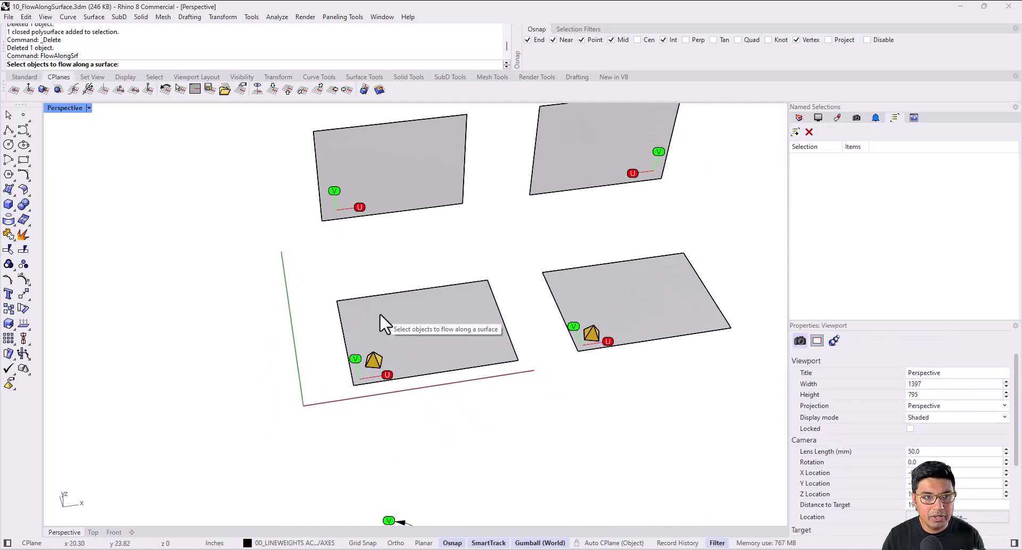
pyautogui.click(372, 360)
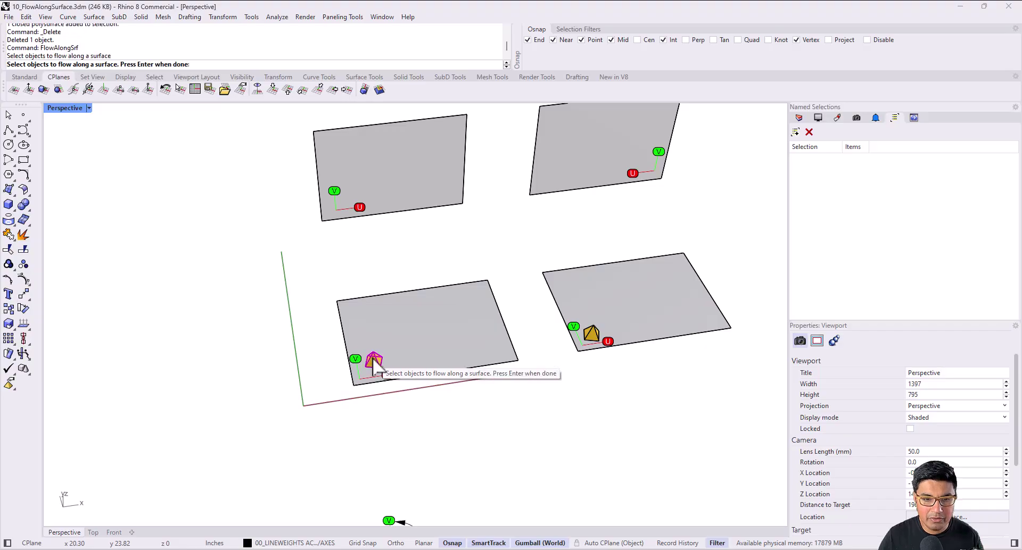
pyautogui.press('Return')
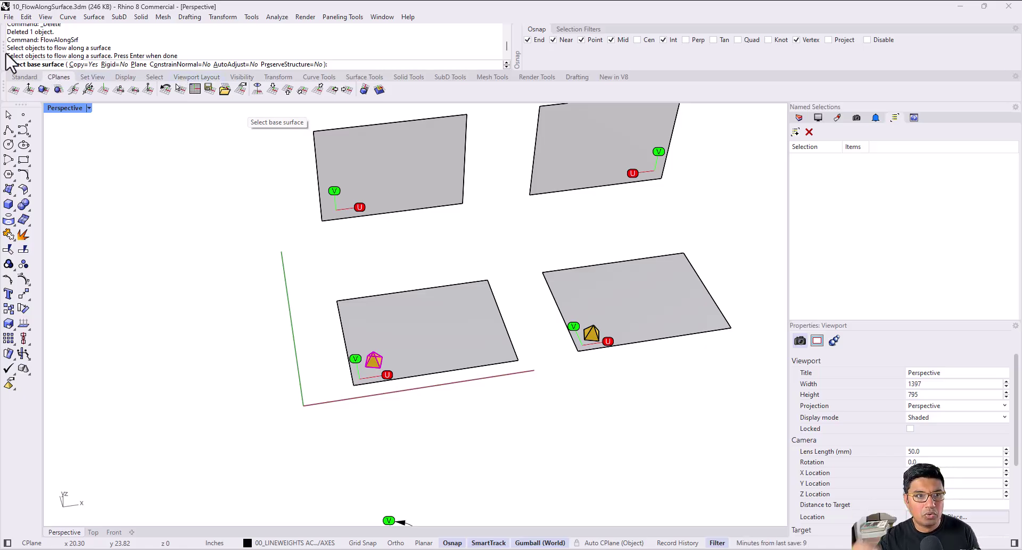
pyautogui.click(485, 292)
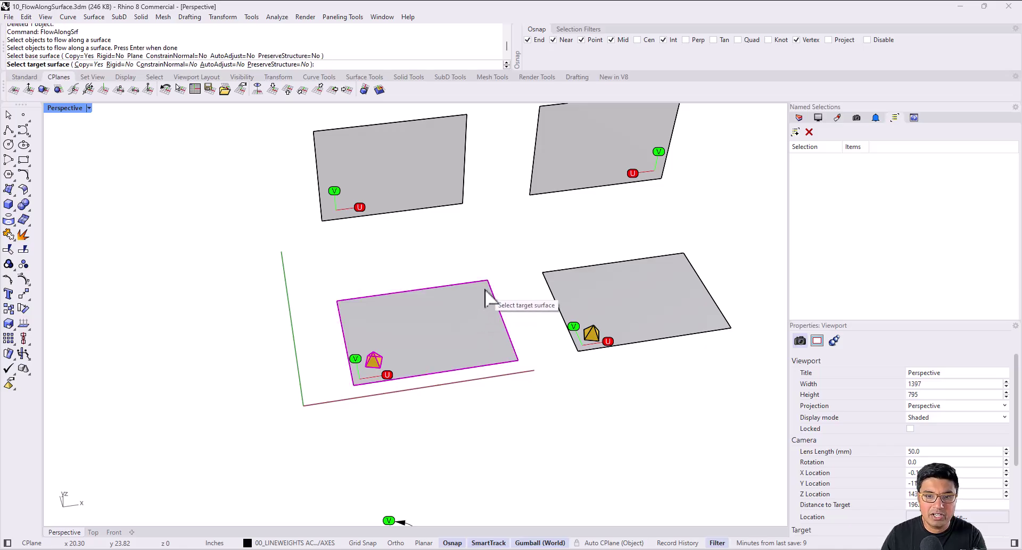
pyautogui.click(328, 170)
pyautogui.scroll(2, 345, 210)
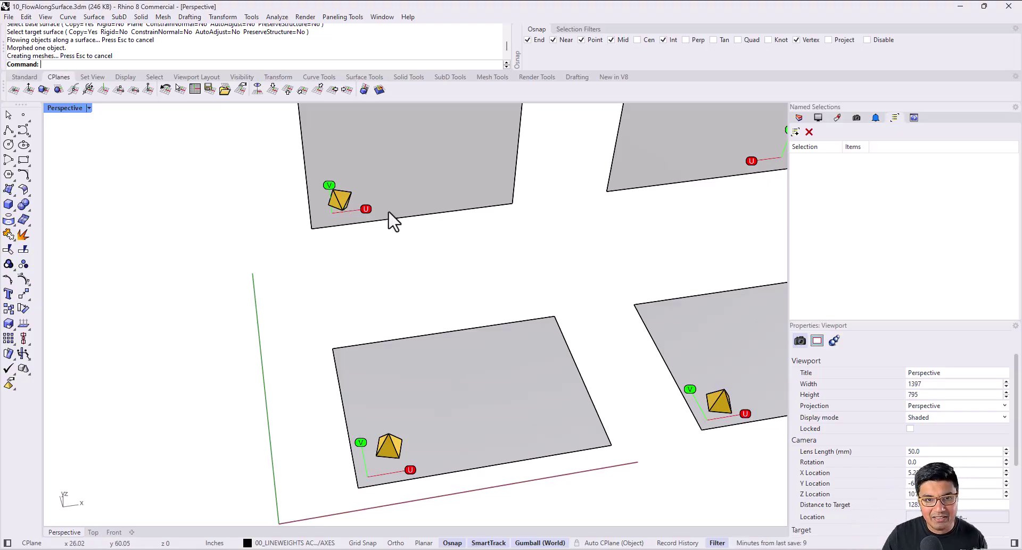
# Step: Display the directions of the vertical surface behind the first base and flip its normal twice
pyautogui.click(346, 213)
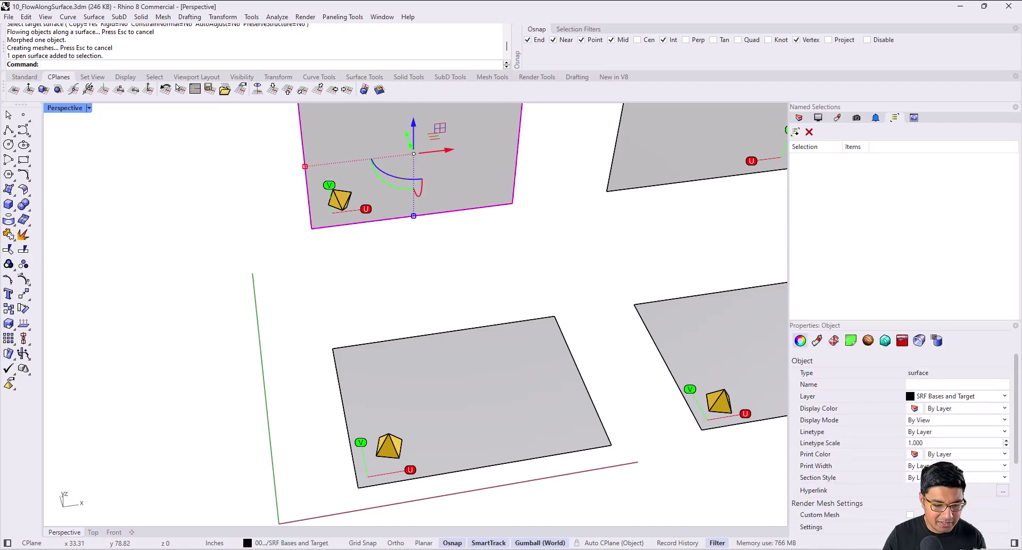
pyautogui.write('Dir')
pyautogui.press('Return')
pyautogui.click(413, 156)
pyautogui.click(412, 156)
pyautogui.press('Return')
pyautogui.scroll(-6, 413, 155)
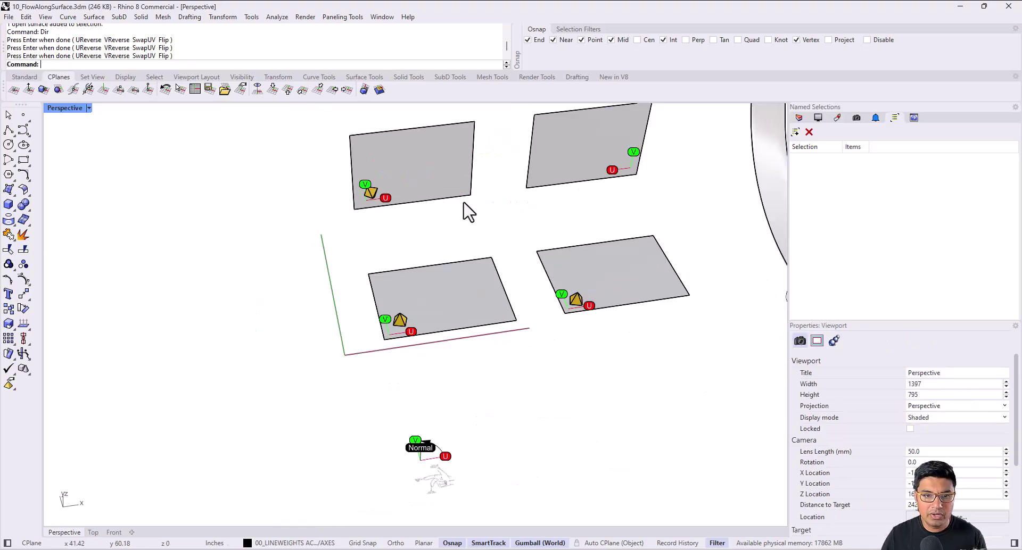
# Step: Display the U, V and normal directions of the second horizontal base surface, closer to the ring
pyautogui.keyDown('shift'); pyautogui.moveTo(495, 215); pyautogui.dragTo(330, 257, button='right'); pyautogui.keyUp('shift')
pyautogui.scroll(2, 448, 287)
pyautogui.keyDown('shift'); pyautogui.moveTo(448, 287); pyautogui.dragTo(392, 303, button='right'); pyautogui.keyUp('shift')
pyautogui.click(388, 410)
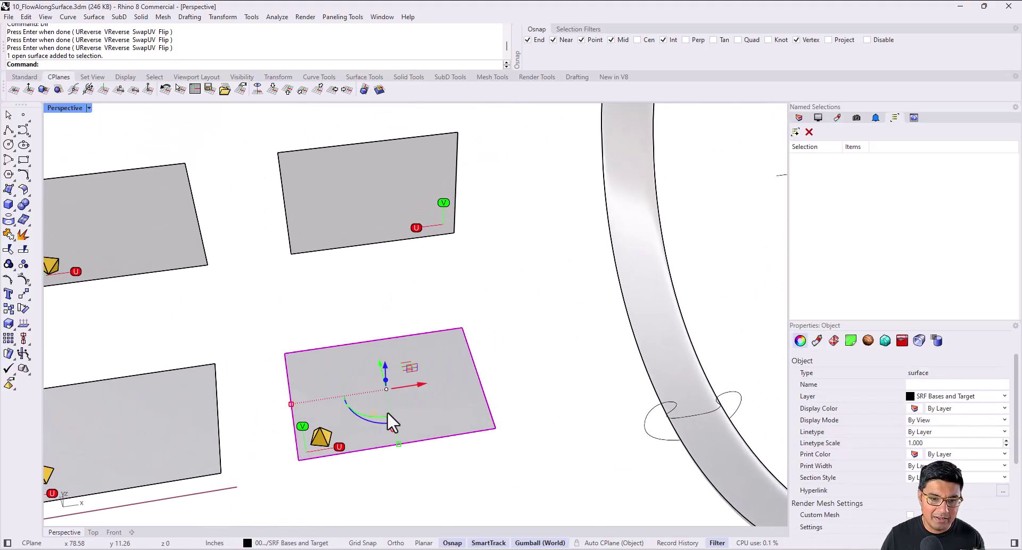
pyautogui.write('Dir')
pyautogui.press('Return')
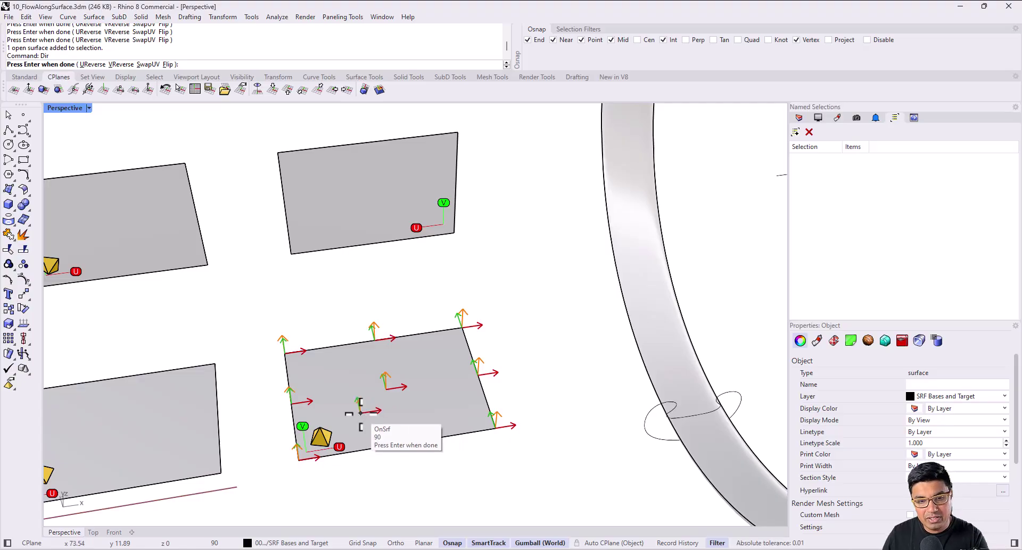
pyautogui.moveTo(374, 415); pyautogui.dragTo(406, 410, button='right')
pyautogui.rightClick(405, 411)
# Step: Display the directions of the vertical surface behind the second base and compare its U and V orientation with that base
pyautogui.click(329, 265)
pyautogui.press('Return')
pyautogui.scroll(5, 372, 224)
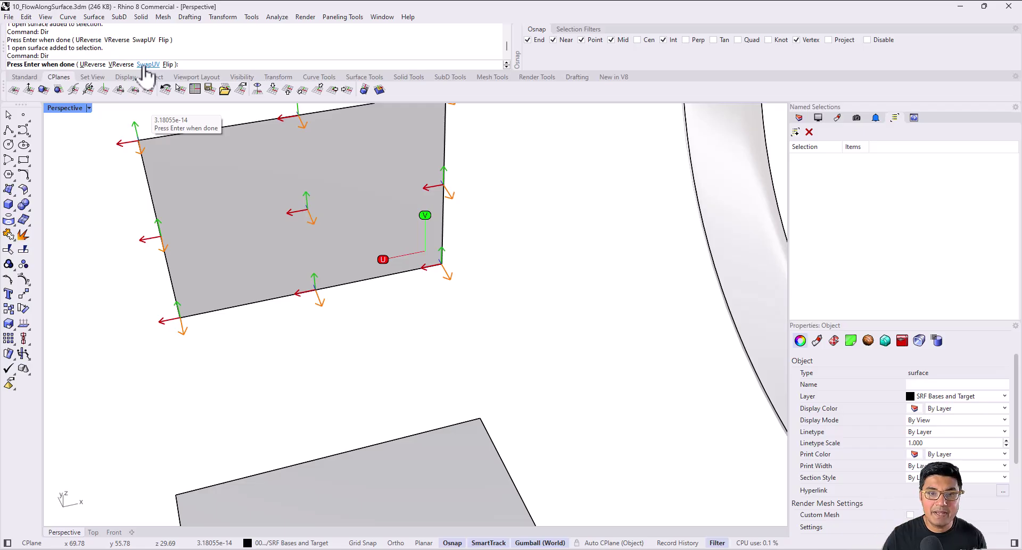
pyautogui.scroll(-3, 176, 128)
pyautogui.scroll(3, 279, 269)
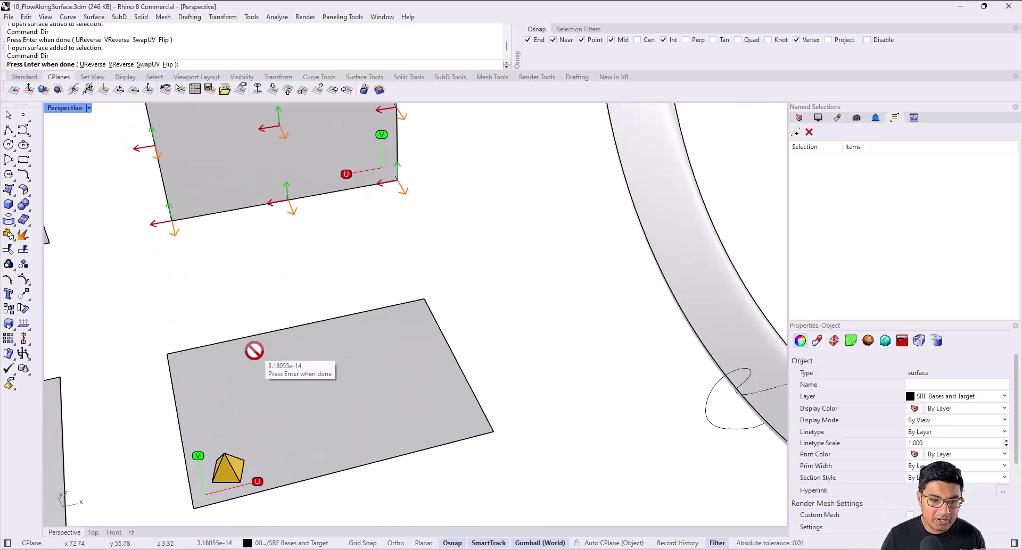
pyautogui.scroll(-2, 253, 382)
pyautogui.press('Escape')
pyautogui.press('Escape')
# Step: Flow a copy of the second base's pyramid to the vertical surface behind it with AutoAdjust set to No, and inspect the copy
pyautogui.click(236, 446)
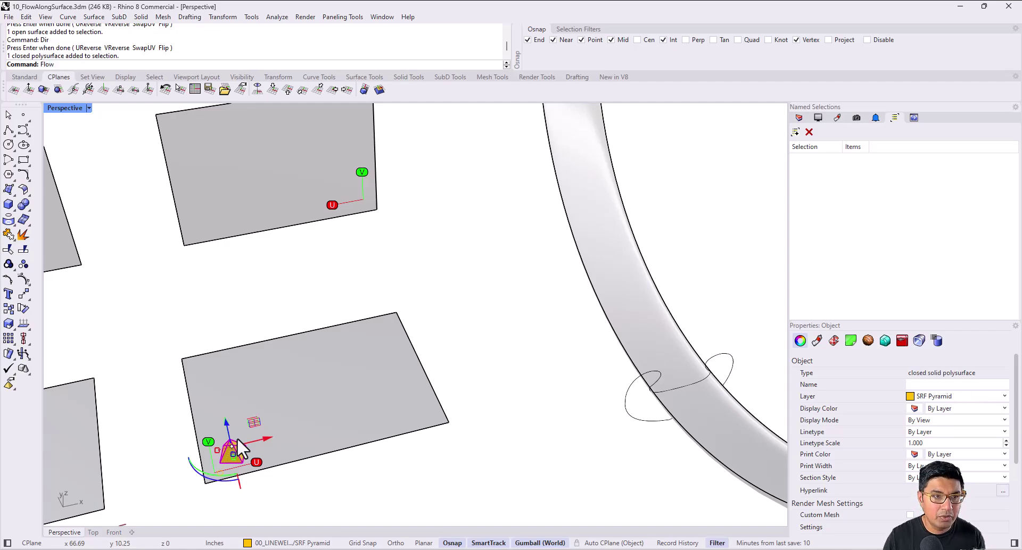
pyautogui.write('FlowAlongSrf')
pyautogui.press('Return')
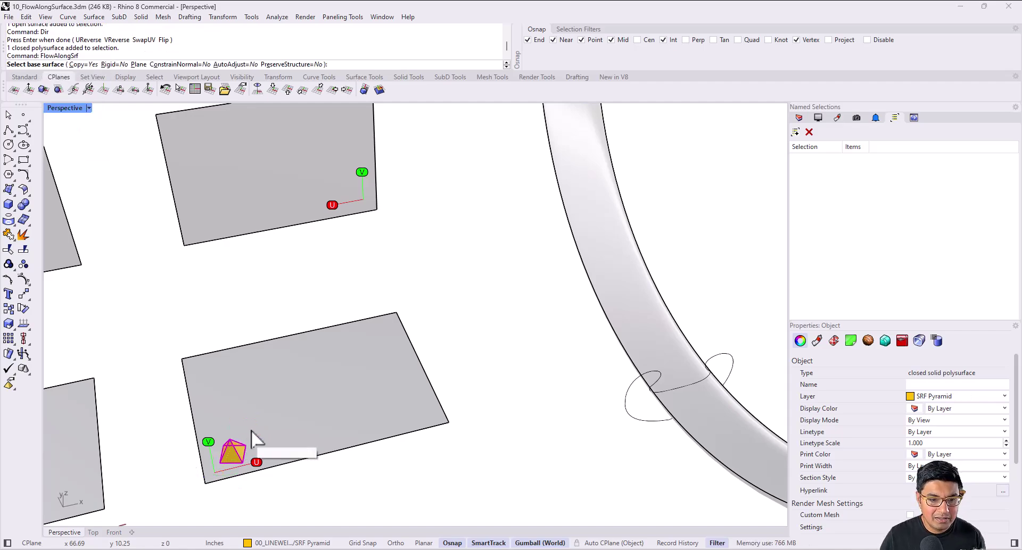
pyautogui.click(312, 407)
pyautogui.keyDown('shift'); pyautogui.moveTo(285, 187); pyautogui.dragTo(343, 202, button='right'); pyautogui.keyUp('shift')
pyautogui.click(343, 199)
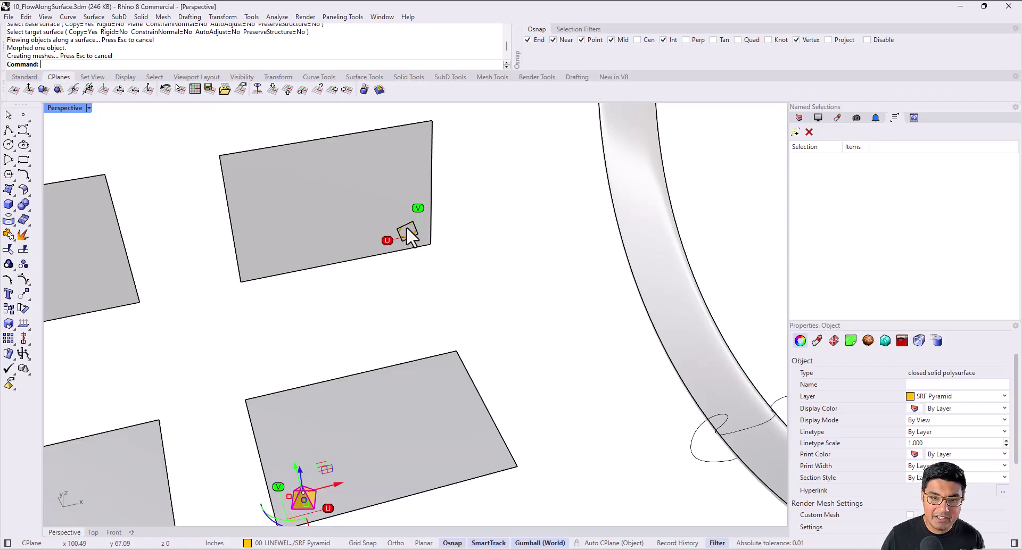
pyautogui.press('Escape')
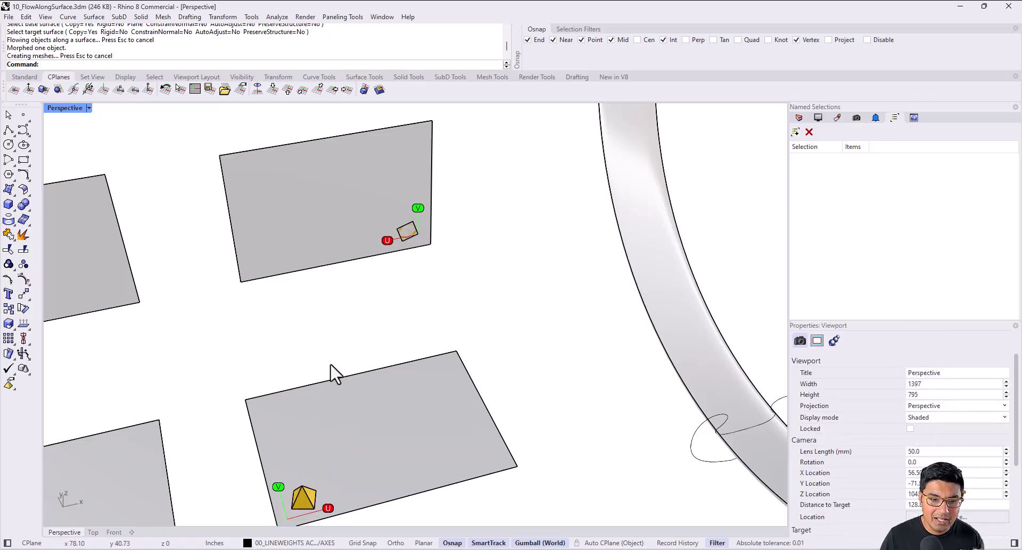
pyautogui.scroll(5, 327, 422)
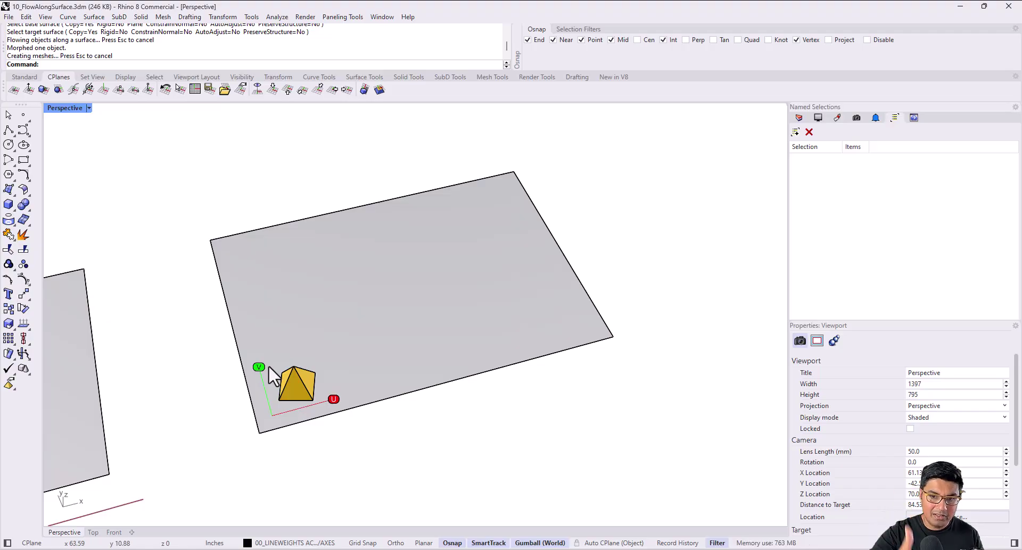
pyautogui.moveTo(285, 438); pyautogui.dragTo(291, 361, button='right')
pyautogui.scroll(7, 359, 290)
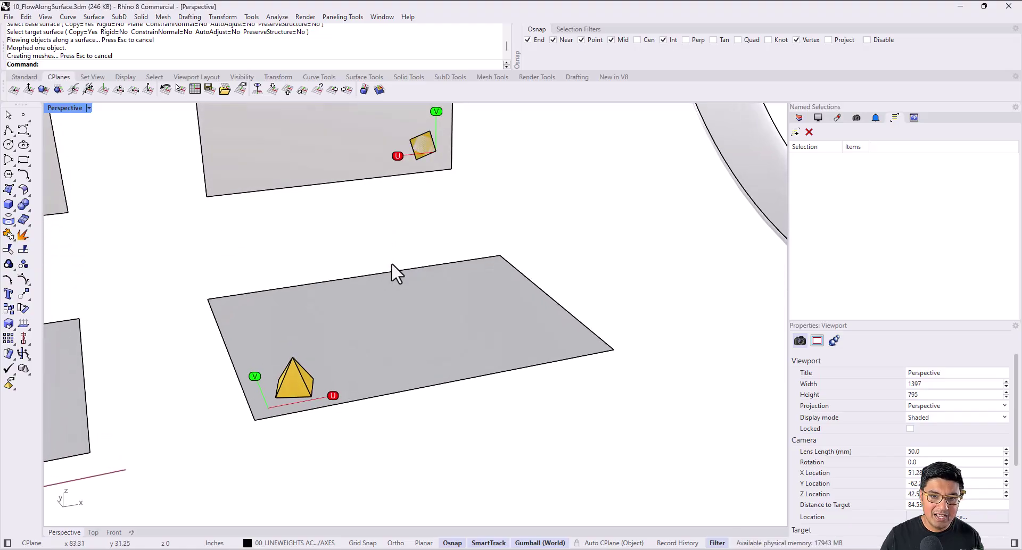
pyautogui.scroll(-1, 390, 277)
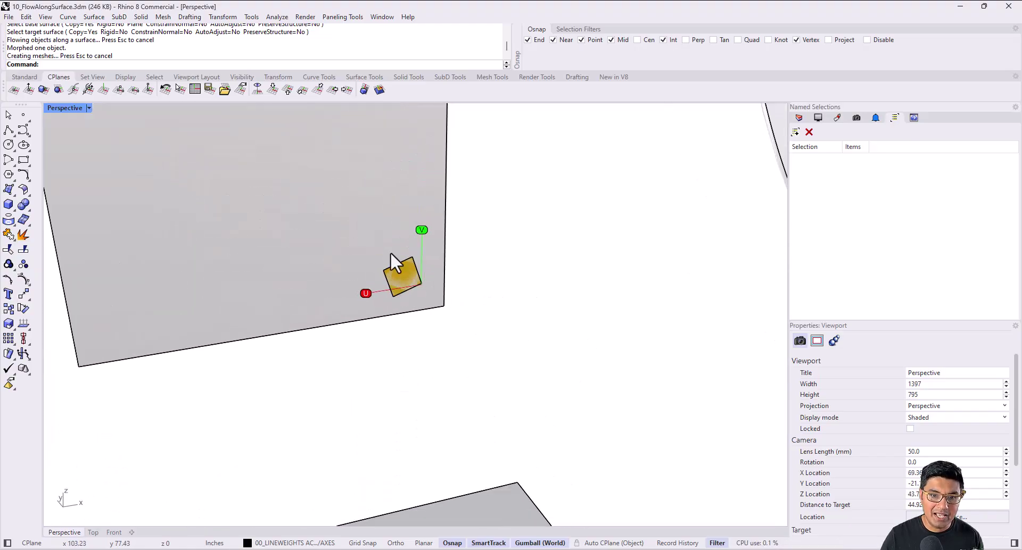
pyautogui.moveTo(389, 240); pyautogui.dragTo(378, 293, button='right')
pyautogui.scroll(-10, 402, 276)
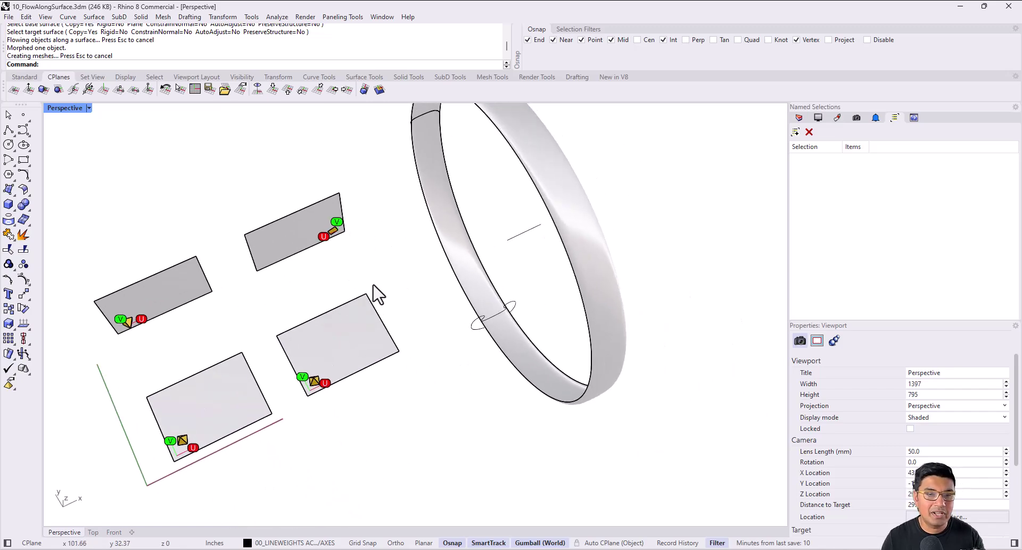
# Step: Check the ring surface beside the flat targets and show all hidden objects
pyautogui.scroll(5, 417, 308)
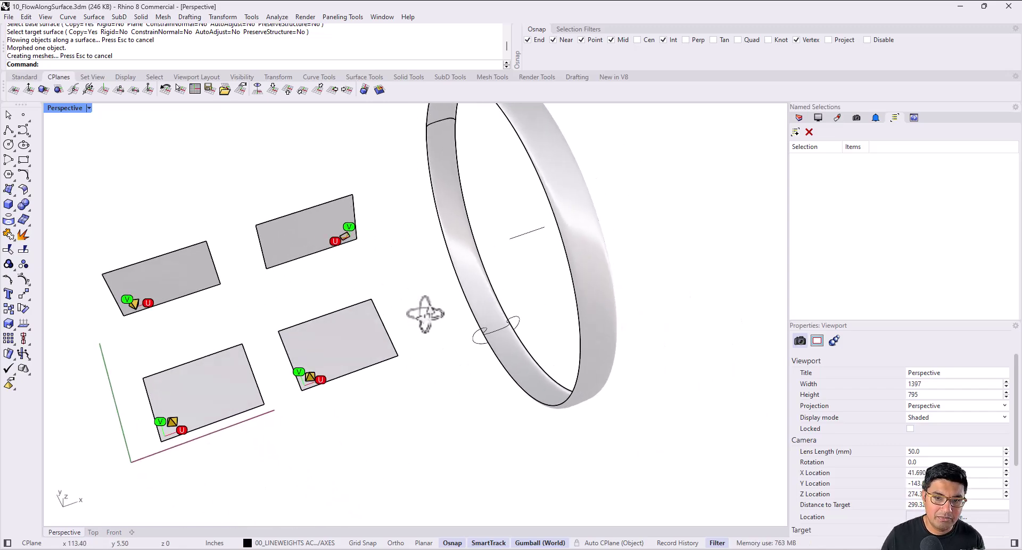
pyautogui.click(442, 268)
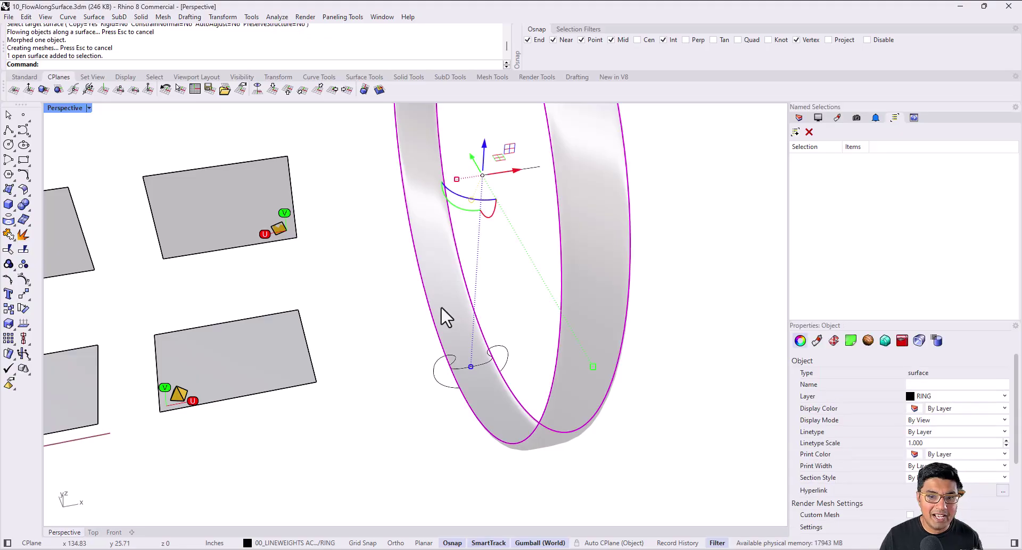
pyautogui.click(517, 310)
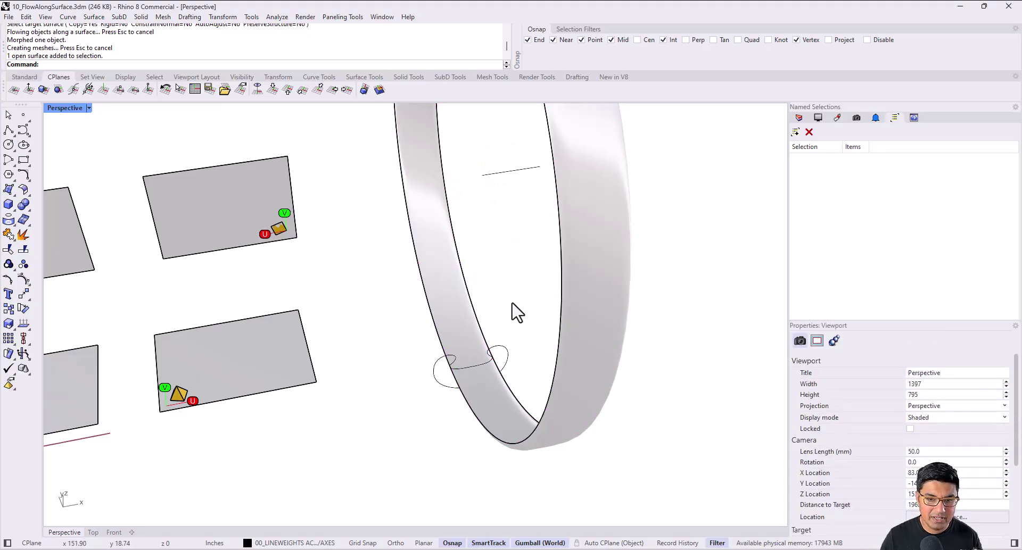
pyautogui.scroll(-6, 513, 310)
pyautogui.keyDown('shift'); pyautogui.moveTo(513, 311); pyautogui.dragTo(434, 354, button='right'); pyautogui.keyUp('shift')
pyautogui.write('SH')
pyautogui.press('Return')
# Step: Examine the ring surface from several angles, selecting and deselecting it to see its extent and its seam
pyautogui.scroll(5, 441, 346)
pyautogui.click(448, 336)
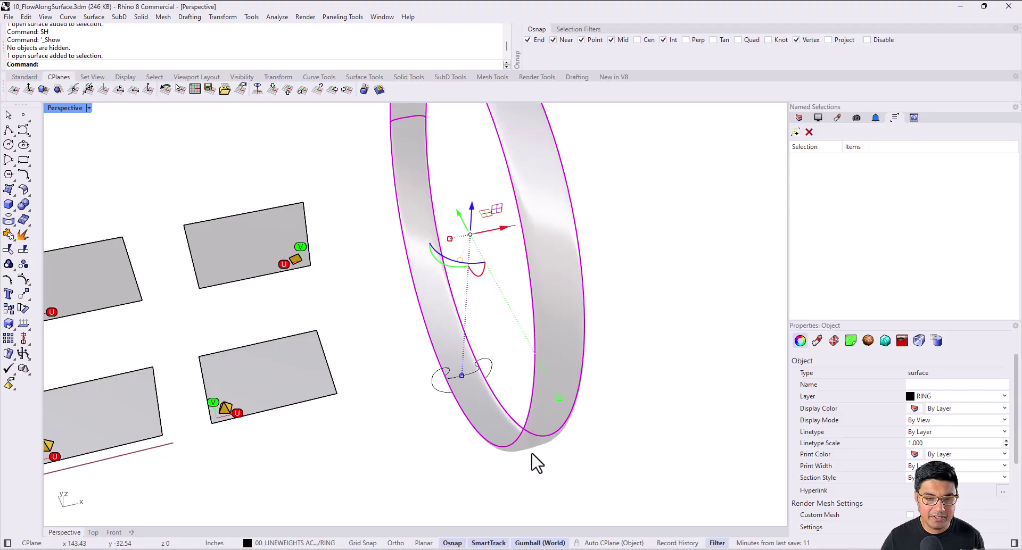
pyautogui.scroll(-3, 527, 393)
pyautogui.moveTo(506, 358); pyautogui.dragTo(413, 358, button='right')
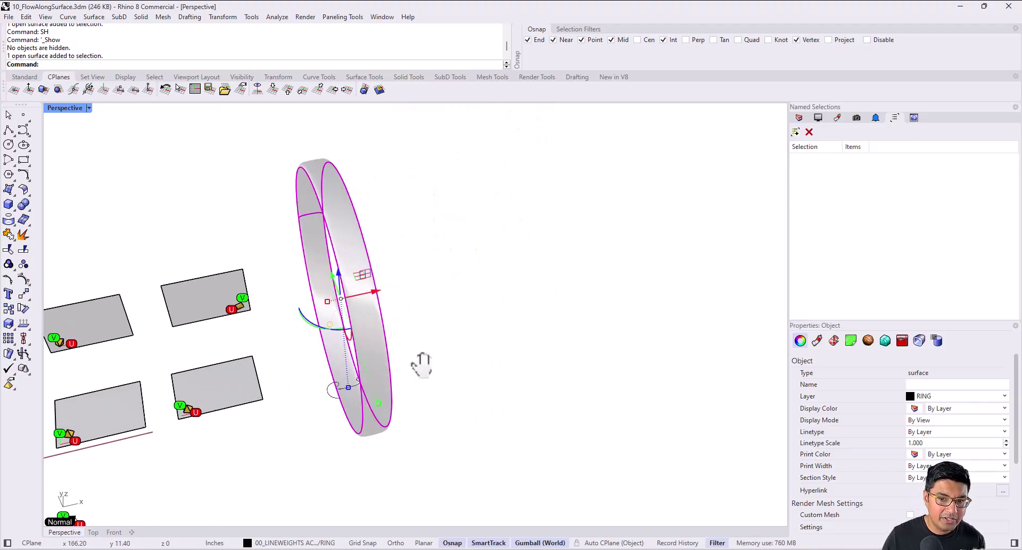
pyautogui.press('Escape')
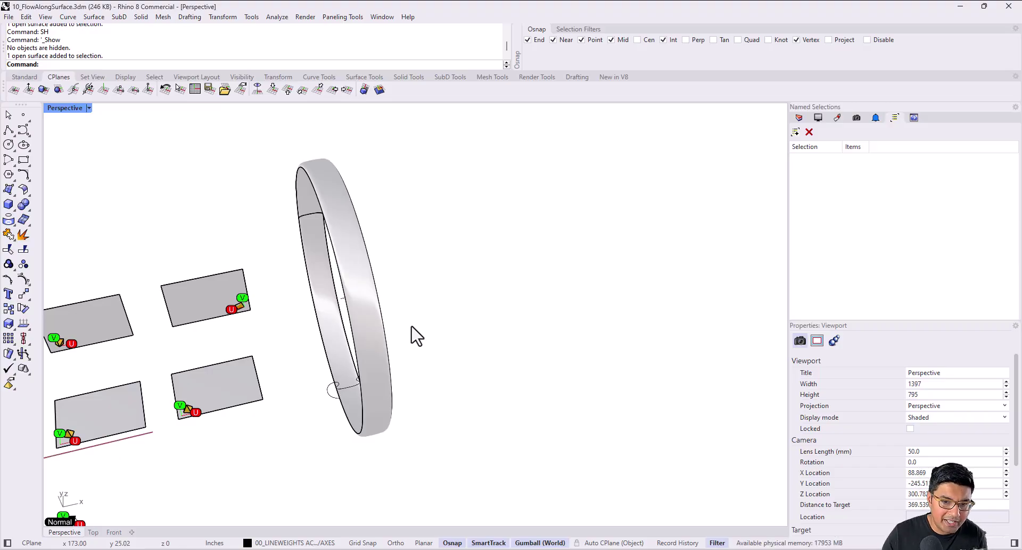
pyautogui.click(365, 275)
pyautogui.press('Escape')
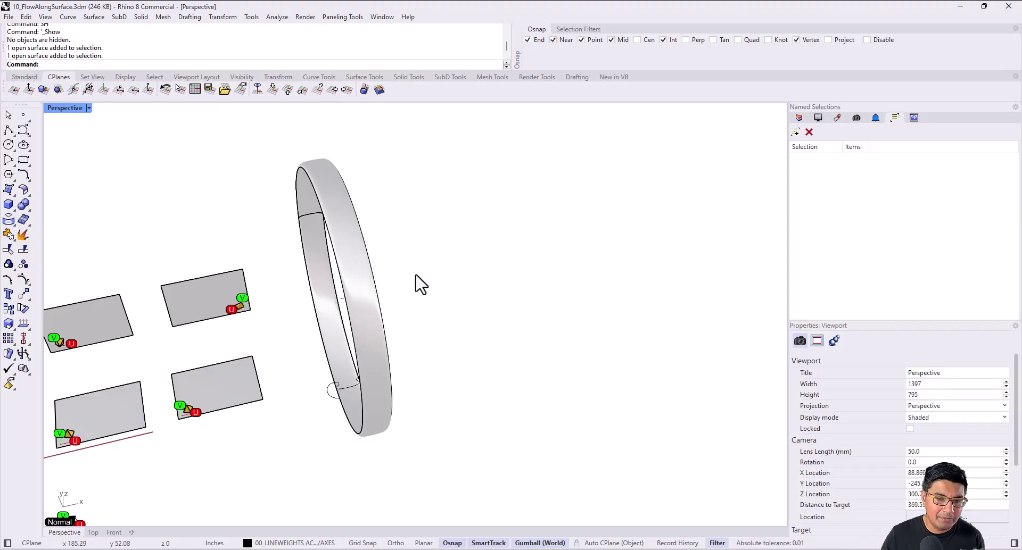
pyautogui.moveTo(309, 283); pyautogui.dragTo(297, 258, button='right')
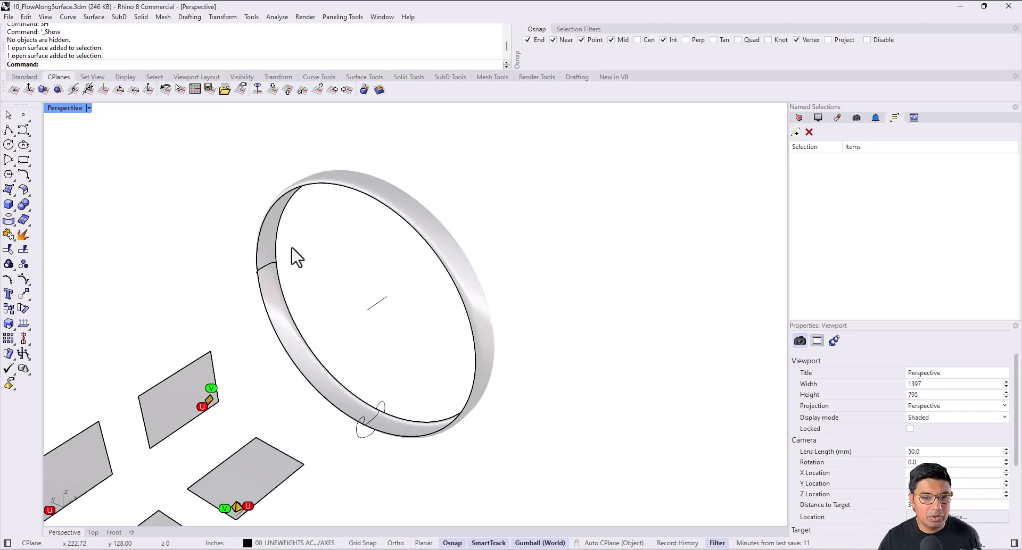
# Step: Make the RING layer current by matching it to the ring object
pyautogui.moveTo(365, 267); pyautogui.dragTo(319, 290, button='right')
pyautogui.write('AC')
pyautogui.press('Return')
pyautogui.click(282, 278)
# Step: Measure the length of the cross-section curve across the ring's width
pyautogui.scroll(5, 277, 250)
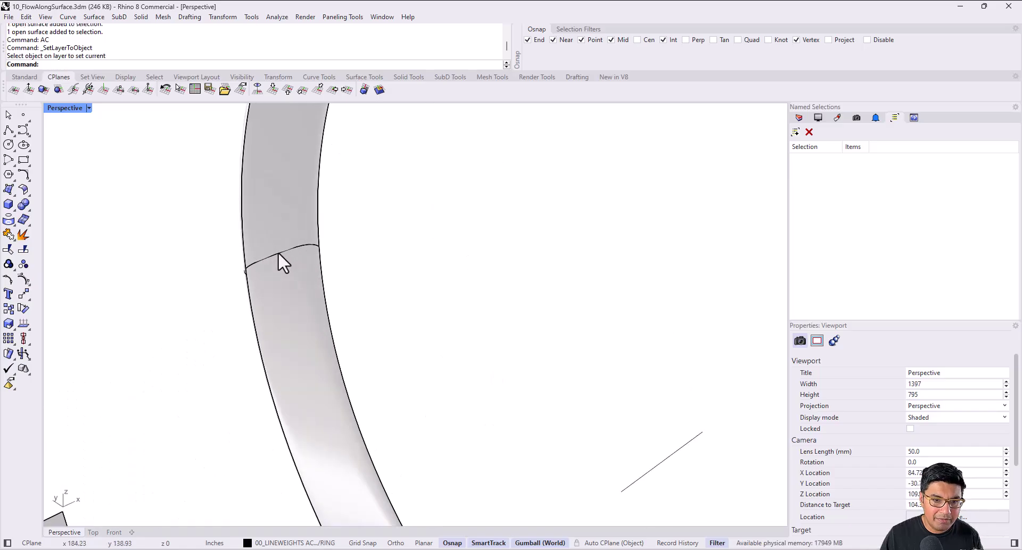
pyautogui.write('Length')
pyautogui.press('Return')
pyautogui.click(276, 253)
pyautogui.press('Return')
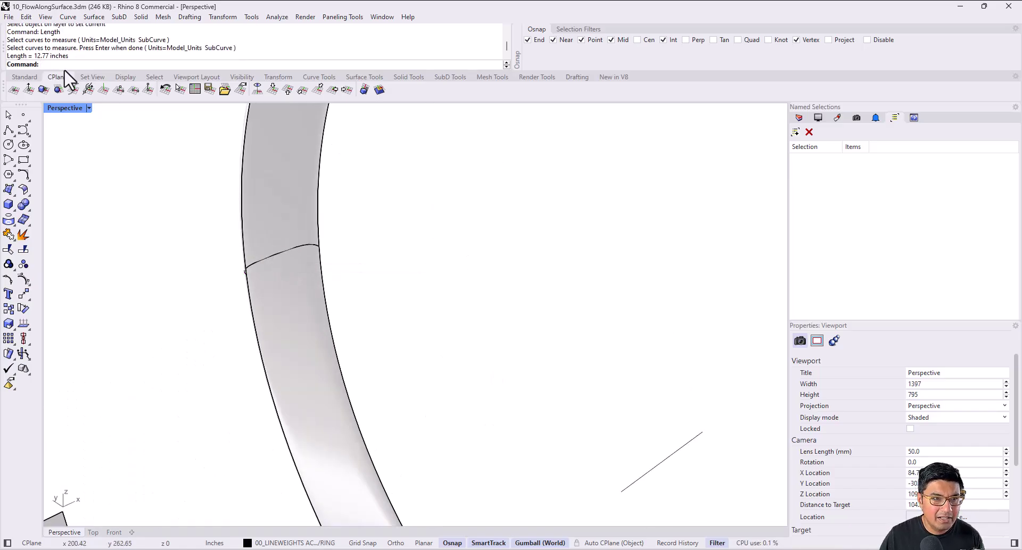
pyautogui.scroll(-4, 385, 267)
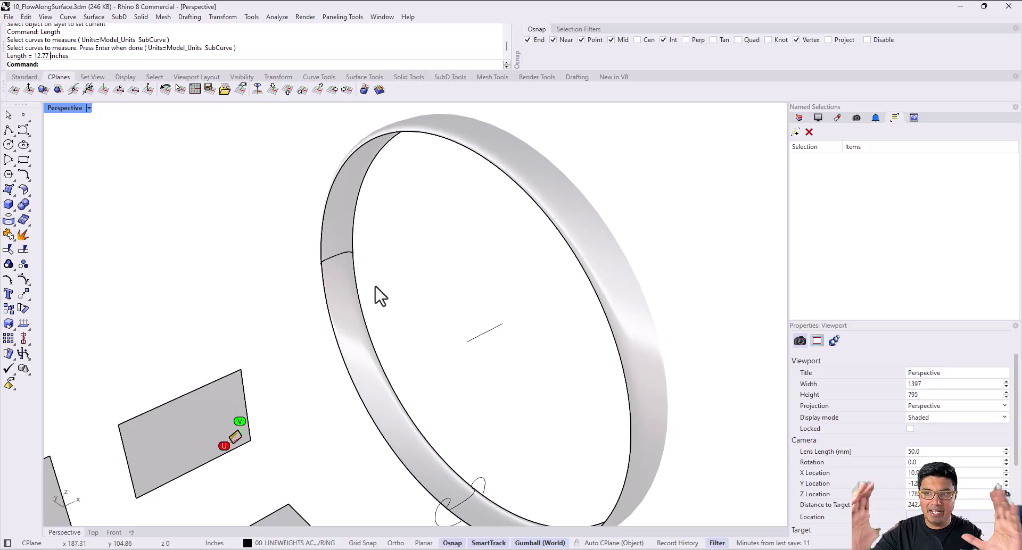
# Step: Measure the length of the ring's circular edge all the way around
pyautogui.scroll(3, 369, 294)
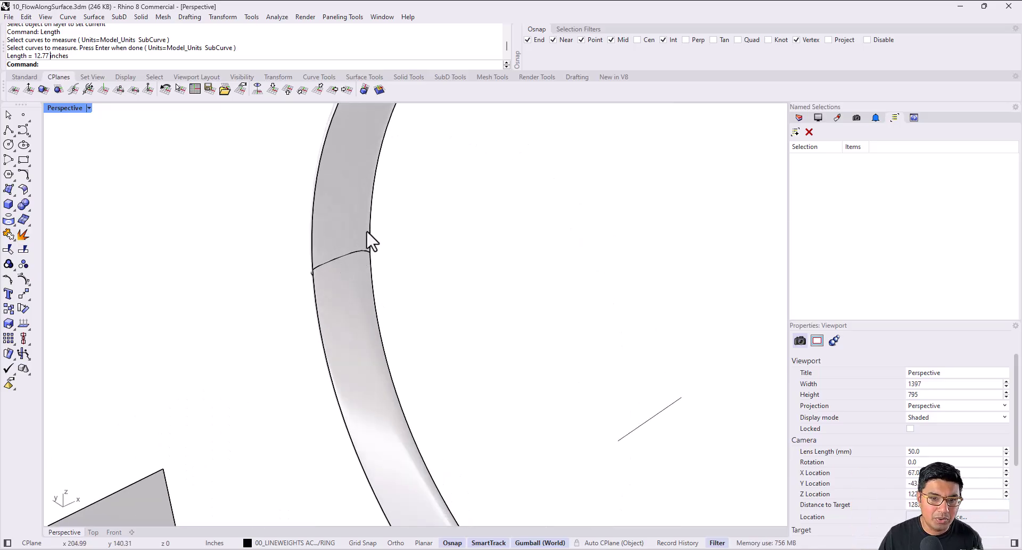
pyautogui.press('Return')
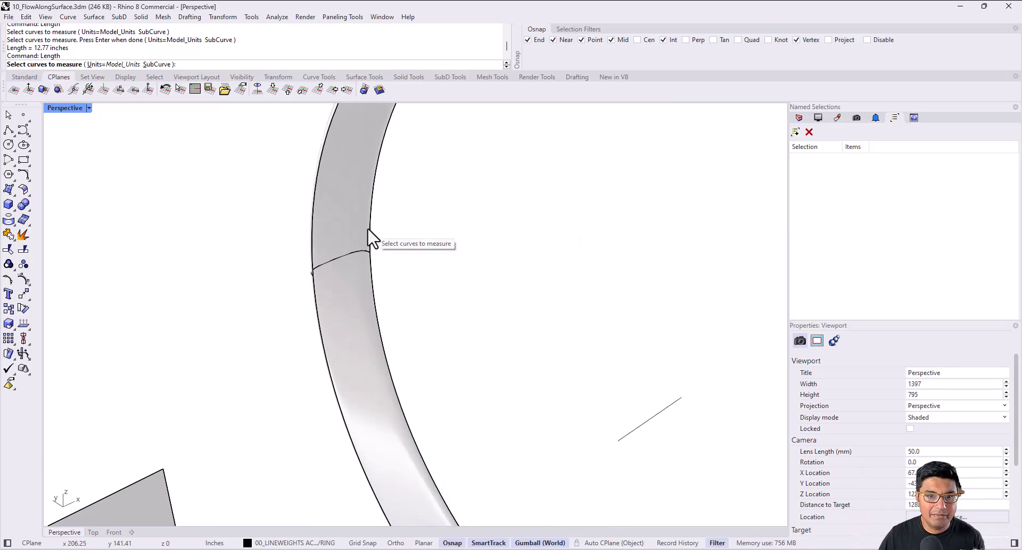
pyautogui.click(371, 226)
pyautogui.scroll(-1, 373, 222)
pyautogui.scroll(-4, 372, 226)
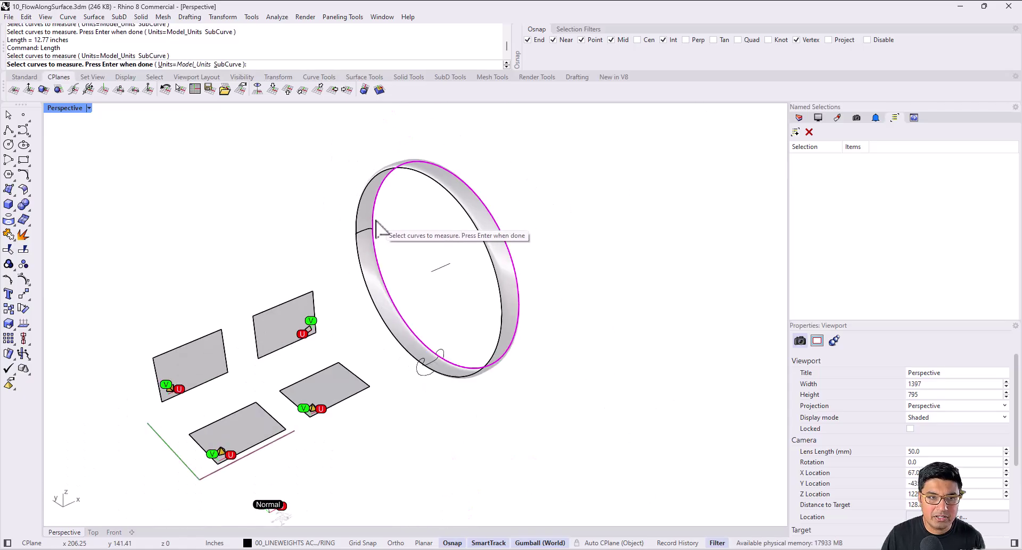
pyautogui.press('Return')
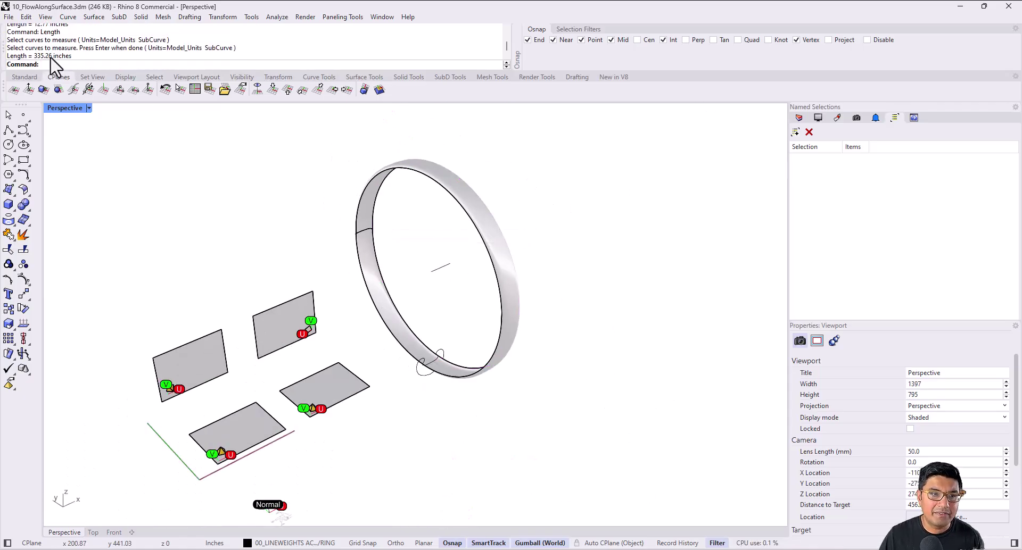
pyautogui.moveTo(362, 279); pyautogui.dragTo(417, 282, button='right')
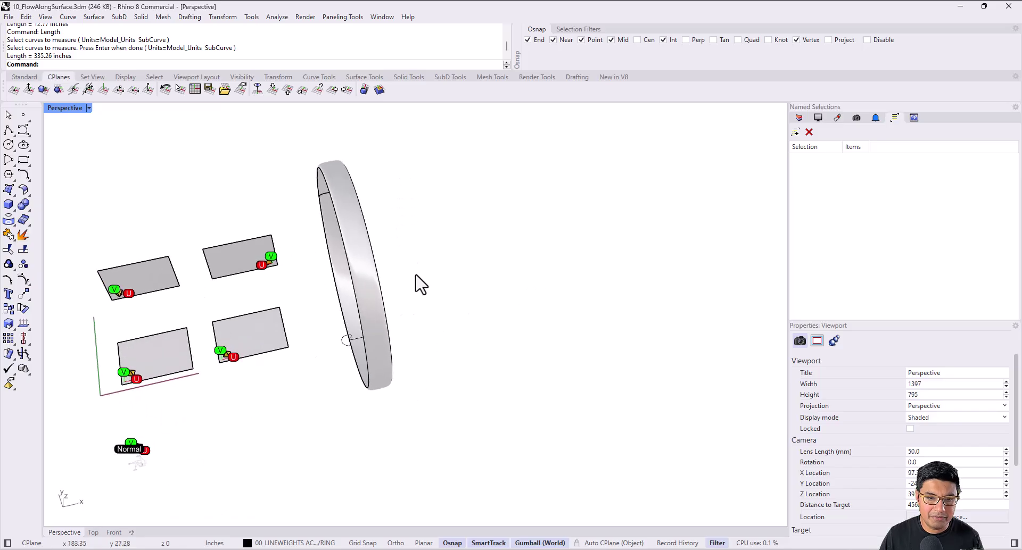
# Step: Draw a 335 by 12 inch rectangle flat on the ground plane beside the ring
pyautogui.click(24, 160)
pyautogui.click(447, 318)
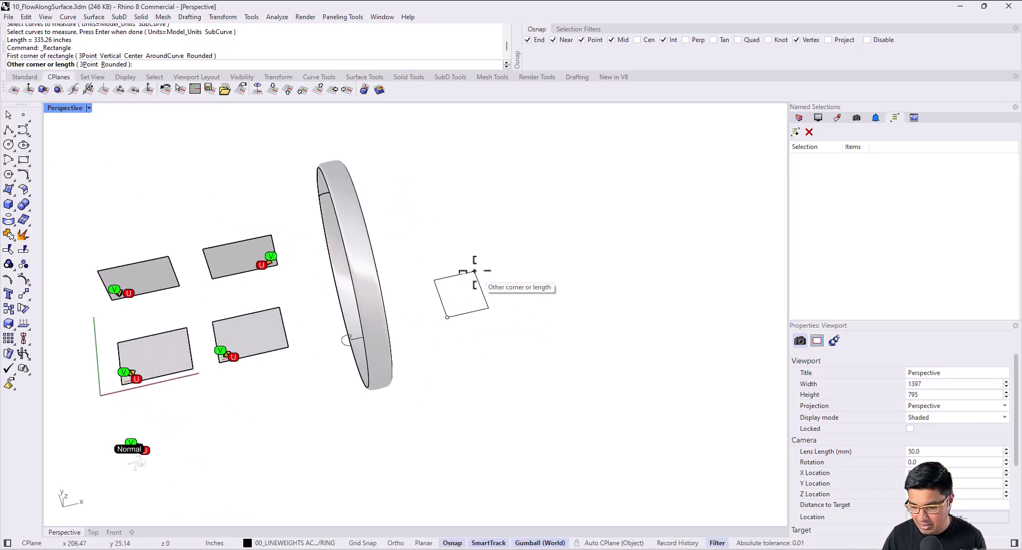
pyautogui.write('335')
pyautogui.press('Return')
pyautogui.write('12')
pyautogui.press('Return')
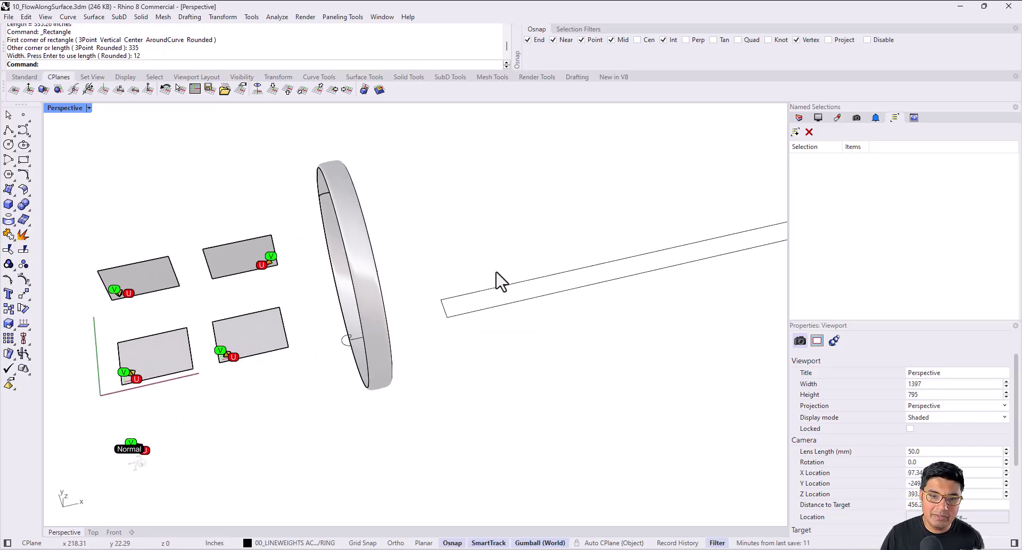
# Step: Fill the long rectangle with a planar surface and delete its outline curve
pyautogui.keyDown('shift'); pyautogui.moveTo(495, 278); pyautogui.dragTo(440, 276, button='right'); pyautogui.keyUp('shift')
pyautogui.moveTo(471, 284); pyautogui.dragTo(463, 237)
pyautogui.write('SRF')
pyautogui.press('Return')
pyautogui.press('Escape')
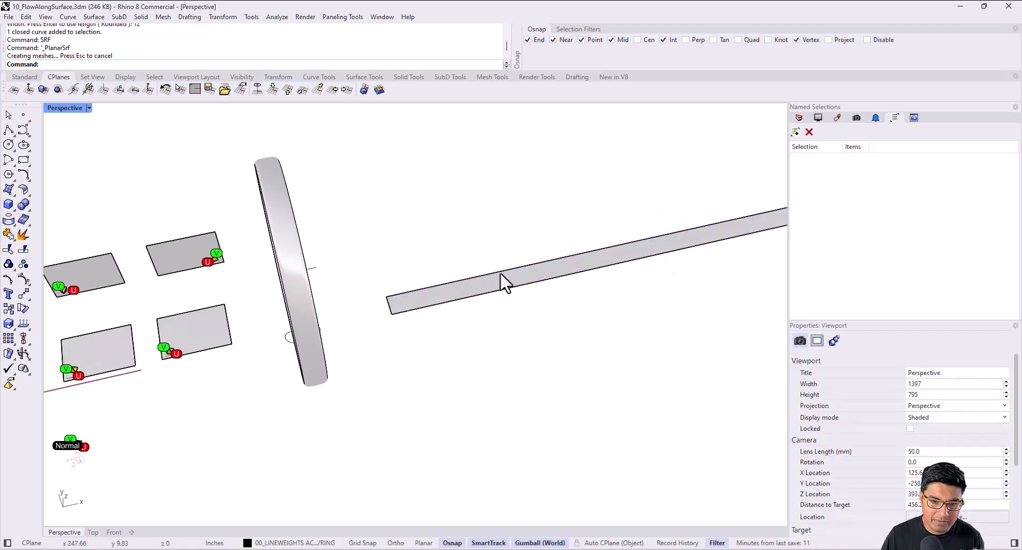
pyautogui.keyDown('shift'); pyautogui.moveTo(504, 281); pyautogui.dragTo(454, 274, button='right'); pyautogui.keyUp('shift')
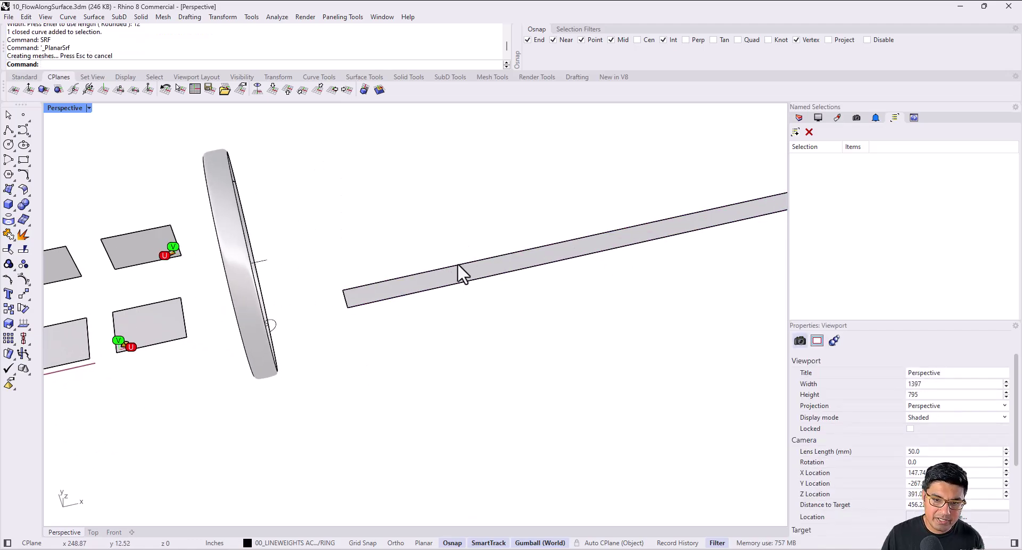
pyautogui.click(457, 264)
pyautogui.rightClick(457, 264)
pyautogui.press('Delete')
# Step: Shift the long flat strip surface slightly closer to the ring within its own plane
pyautogui.click(457, 272)
pyautogui.scroll(-6, 456, 273)
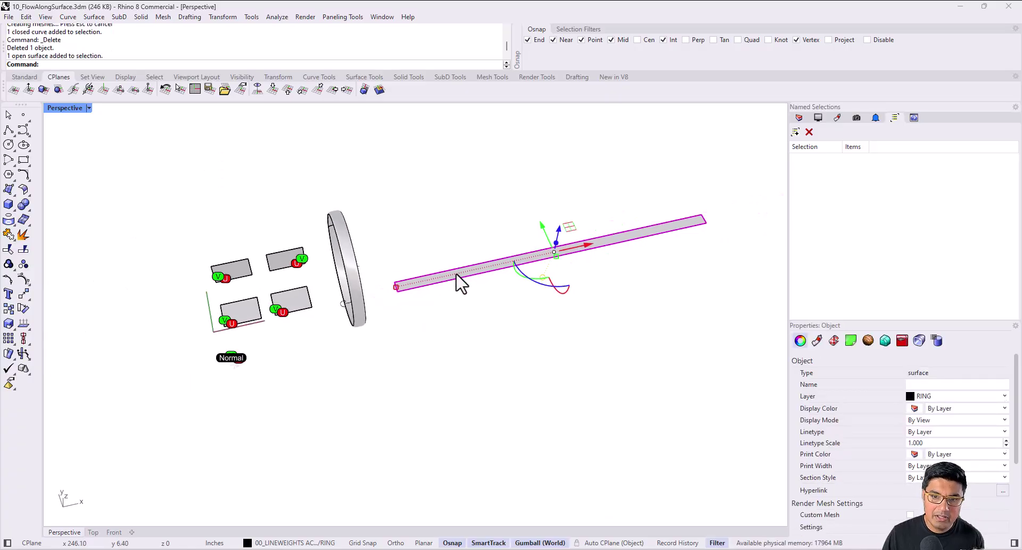
pyautogui.moveTo(565, 227); pyautogui.dragTo(540, 219)
pyautogui.moveTo(427, 273); pyautogui.dragTo(434, 280, button='right')
pyautogui.click(431, 312)
pyautogui.moveTo(375, 315); pyautogui.dragTo(416, 286, button='right')
pyautogui.scroll(3, 338, 310)
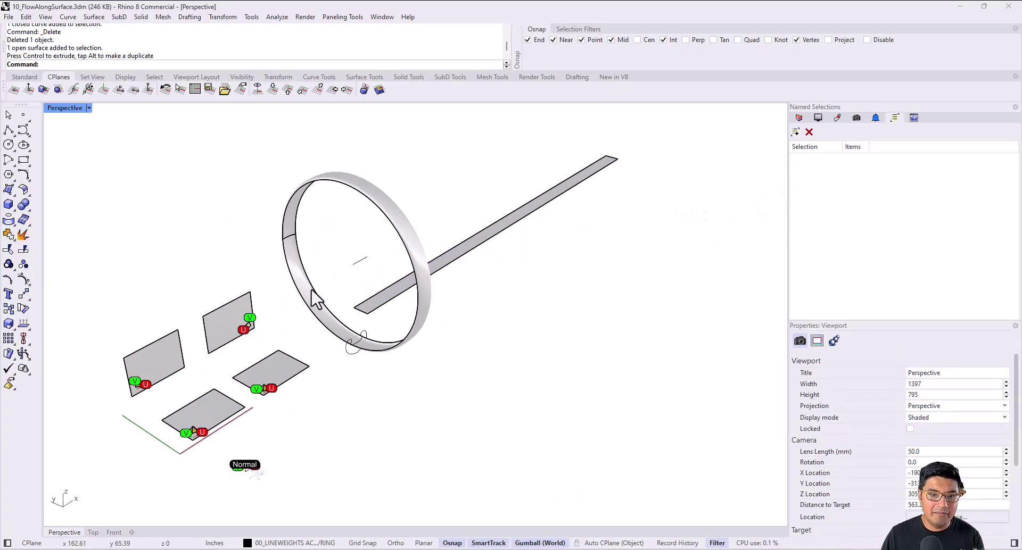
pyautogui.moveTo(495, 190); pyautogui.dragTo(433, 248, button='right')
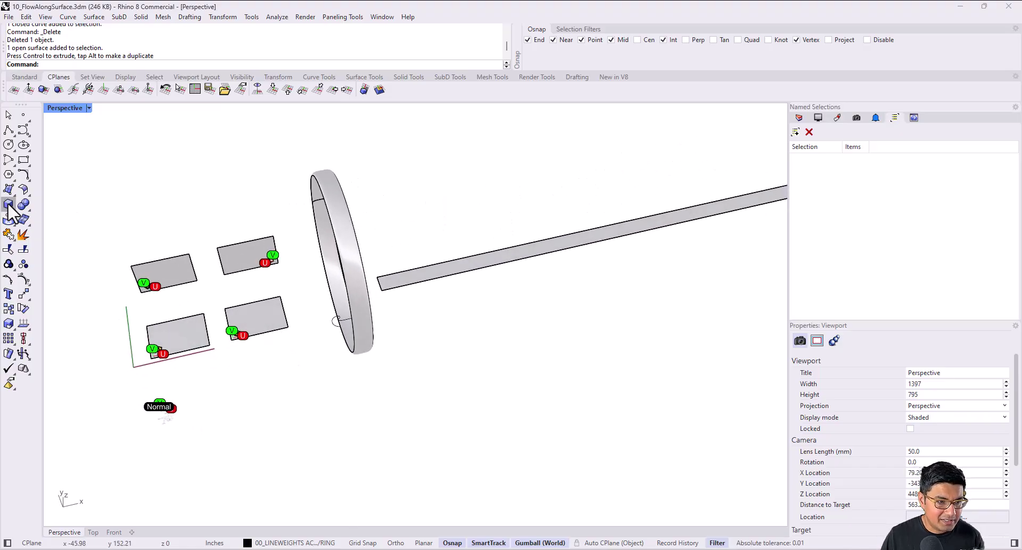
# Step: Create "Sample Text" as solid Arial text, 6 inches high and 3 inches thick, and place it on the strip near the ring
pyautogui.click(8, 293)
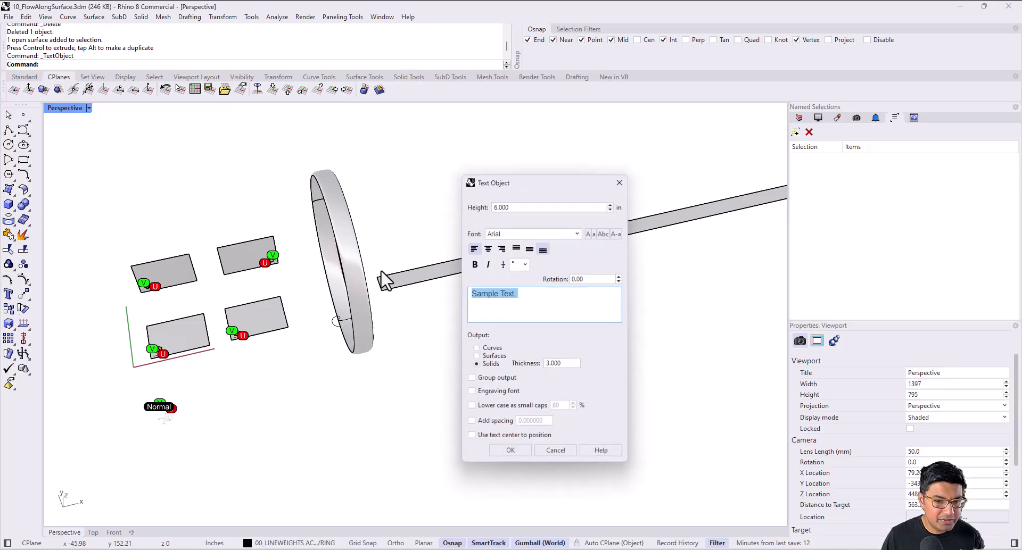
pyautogui.click(497, 364)
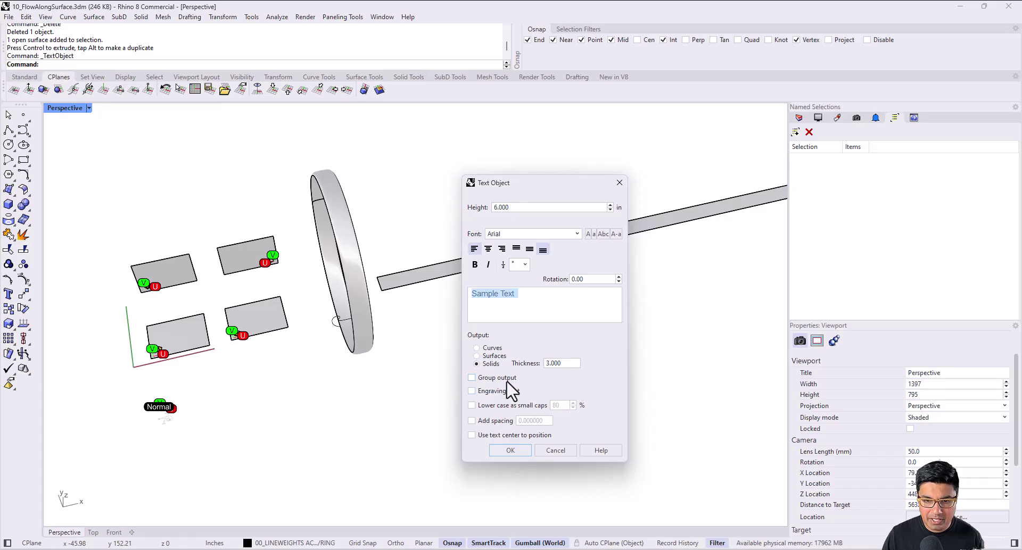
pyautogui.click(507, 379)
pyautogui.moveTo(538, 300); pyautogui.dragTo(477, 320)
pyautogui.click(509, 451)
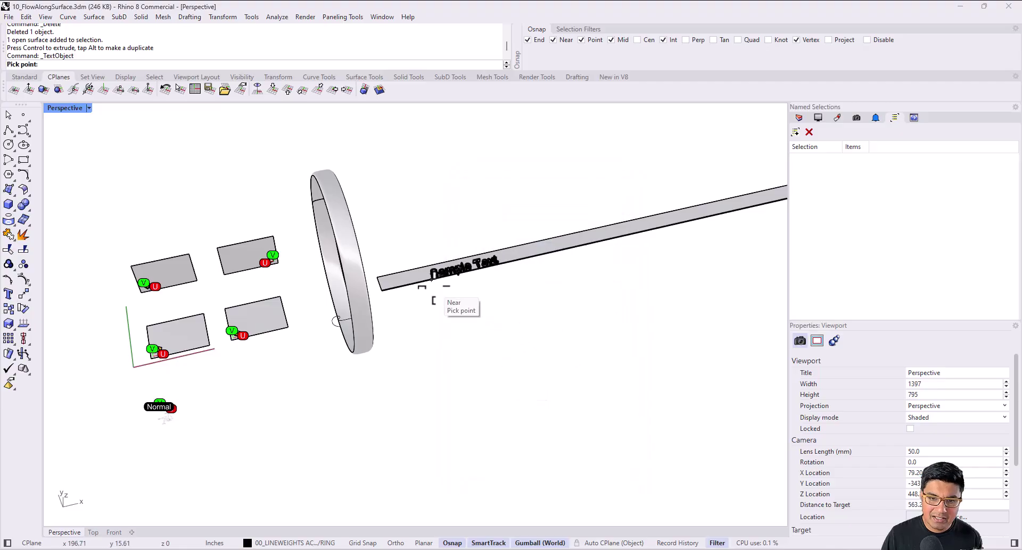
pyautogui.scroll(5, 415, 287)
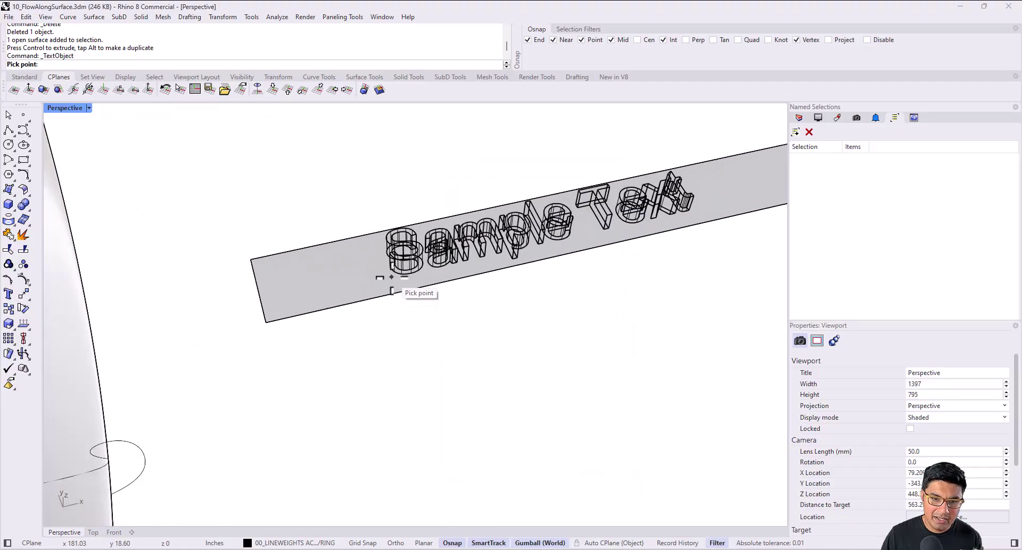
pyautogui.click(364, 285)
pyautogui.scroll(-2, 448, 290)
pyautogui.moveTo(451, 298); pyautogui.dragTo(426, 363, button='right')
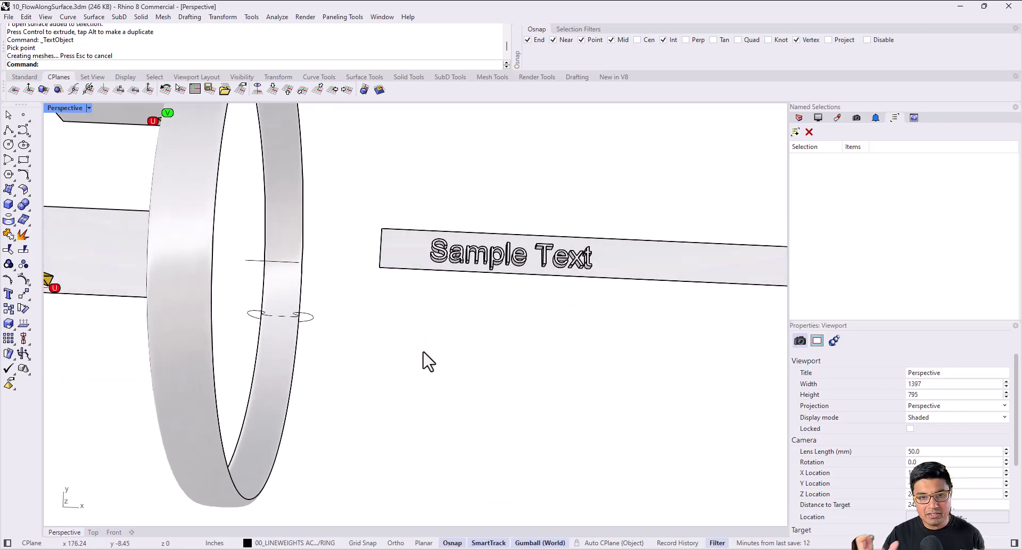
# Step: Group all the solid letters of "Sample Text" together
pyautogui.click(287, 236)
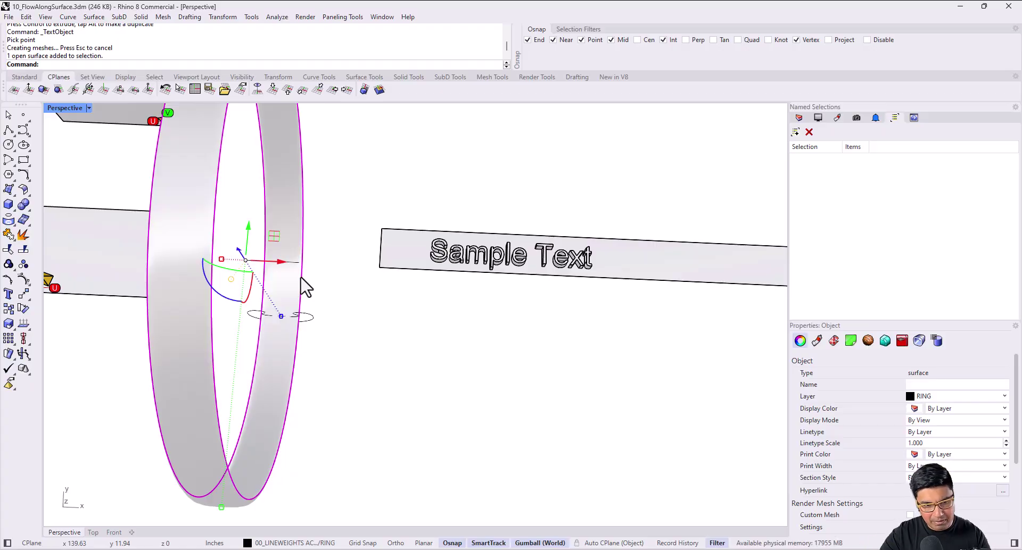
pyautogui.click(399, 308)
pyautogui.scroll(9, 442, 252)
pyautogui.click(442, 252)
pyautogui.keyDown('shift'); pyautogui.click(483, 255); pyautogui.keyUp('shift')
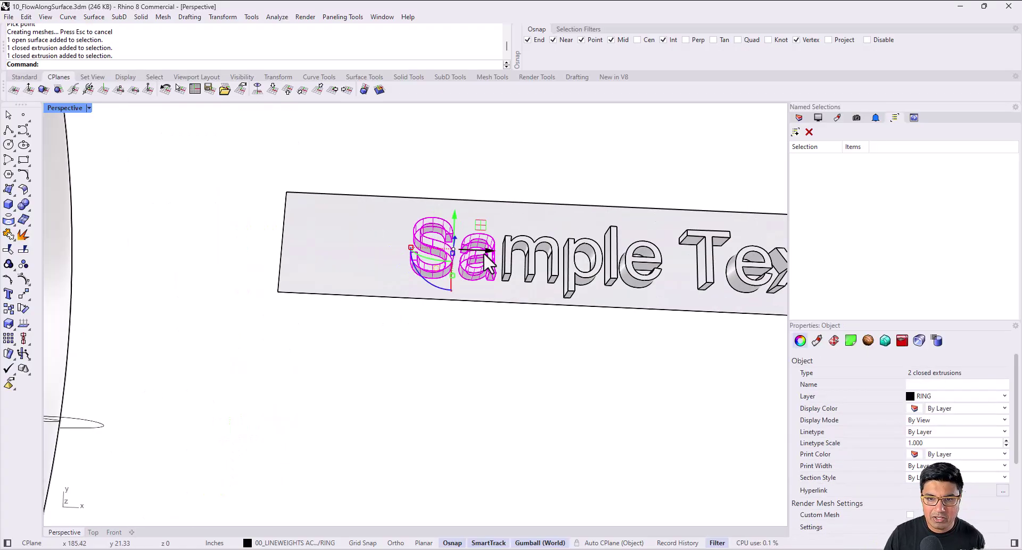
pyautogui.click(447, 343)
pyautogui.press('F4')
pyautogui.hotkey('ctrl', 'g')
# Step: Adjust the grouped text's elevation so it projects from the strip's upper face
pyautogui.moveTo(450, 352); pyautogui.dragTo(446, 278, button='right')
pyautogui.moveTo(432, 286); pyautogui.dragTo(433, 301)
pyautogui.click(451, 255)
pyautogui.moveTo(456, 255); pyautogui.dragTo(463, 269, button='right')
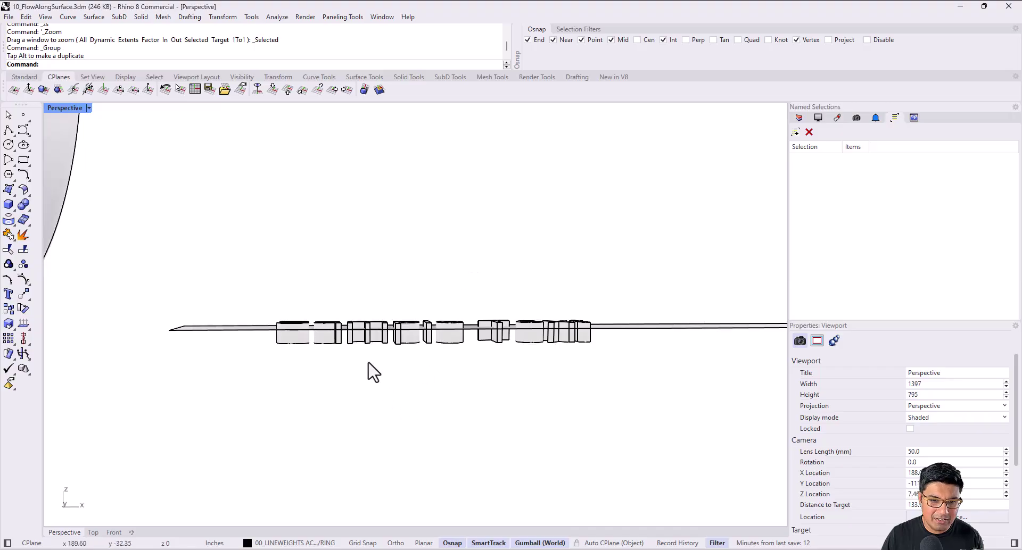
pyautogui.click(409, 334)
pyautogui.moveTo(418, 320); pyautogui.dragTo(433, 288)
pyautogui.click(437, 262)
pyautogui.moveTo(396, 322); pyautogui.dragTo(402, 487, button='right')
# Step: Centre the grouped text across the strip's width in the Top view, and return to the Perspective view
pyautogui.click(402, 354)
pyautogui.click(92, 533)
pyautogui.write('zs')
pyautogui.press('Return')
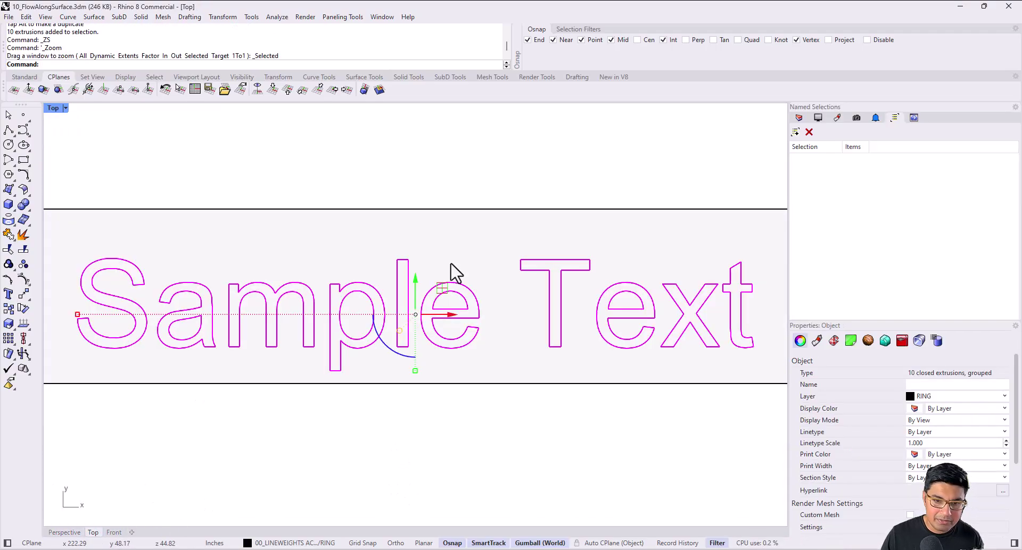
pyautogui.scroll(-2, 441, 264)
pyautogui.moveTo(429, 254); pyautogui.dragTo(429, 246)
pyautogui.click(438, 173)
pyautogui.click(64, 533)
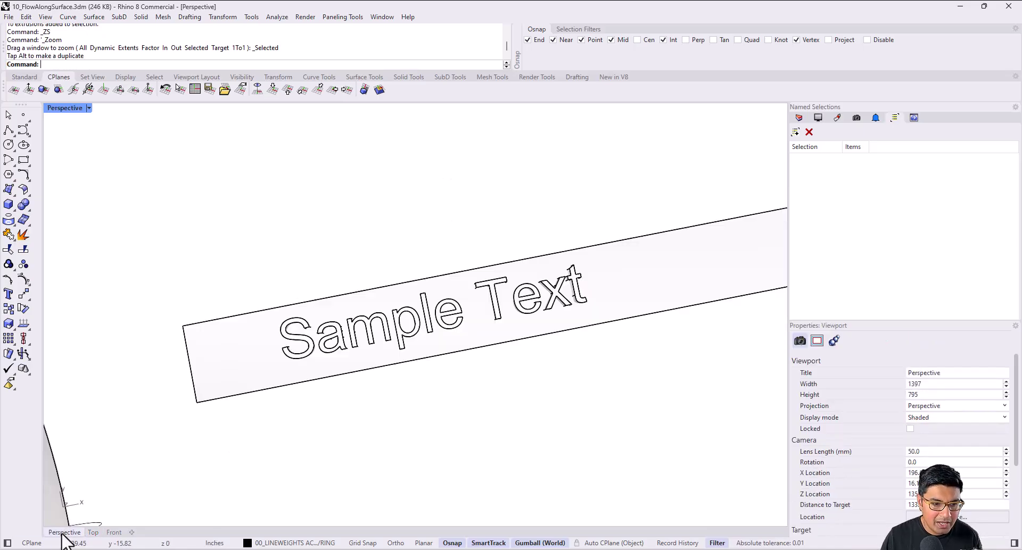
# Step: Check the U, V and normal directions of the flat strip surface with Dir, especially at its corner near the ring
pyautogui.moveTo(200, 440); pyautogui.dragTo(319, 288, button='right')
pyautogui.scroll(5, 378, 282)
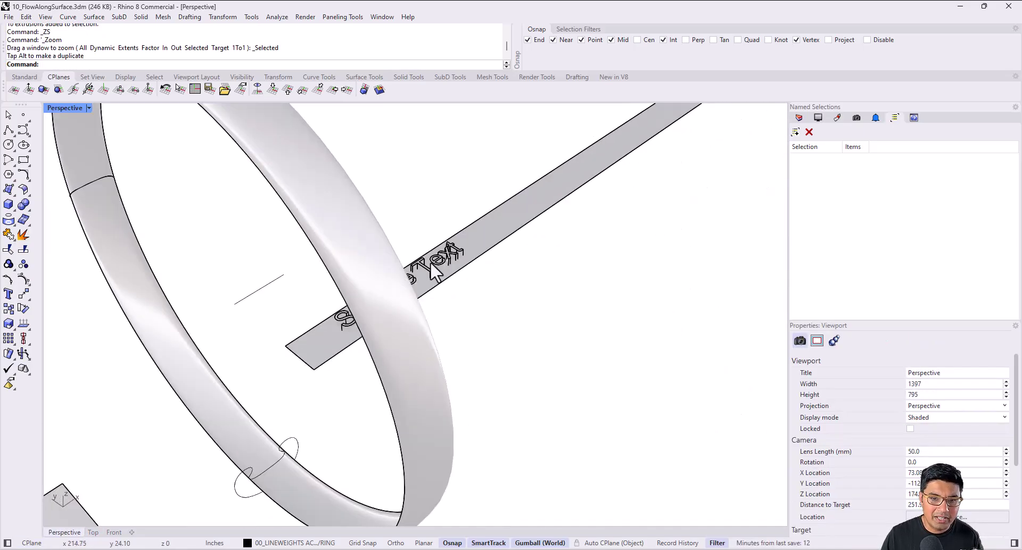
pyautogui.scroll(-3, 228, 286)
pyautogui.moveTo(227, 285); pyautogui.dragTo(362, 259, button='right')
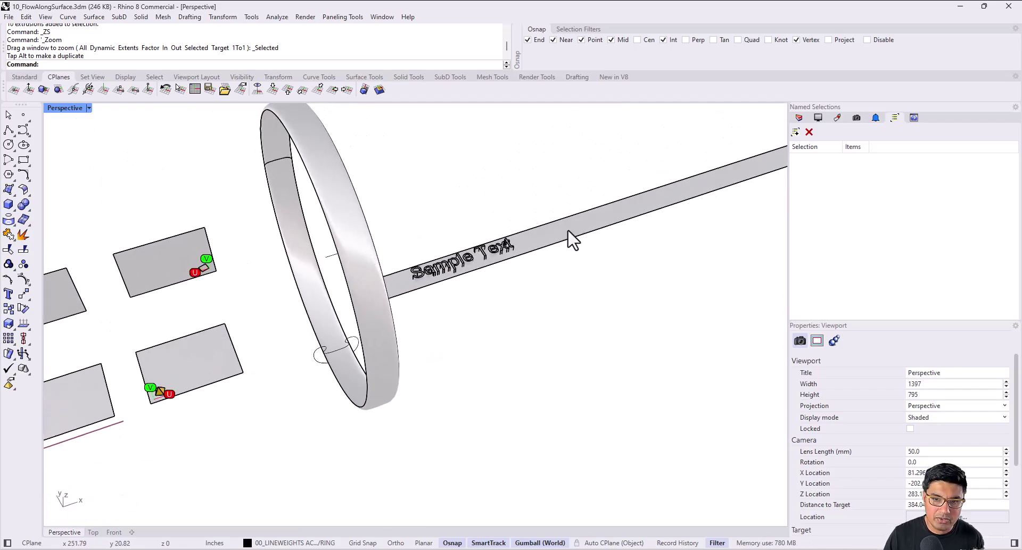
pyautogui.click(568, 232)
pyautogui.write('Dir')
pyautogui.press('Return')
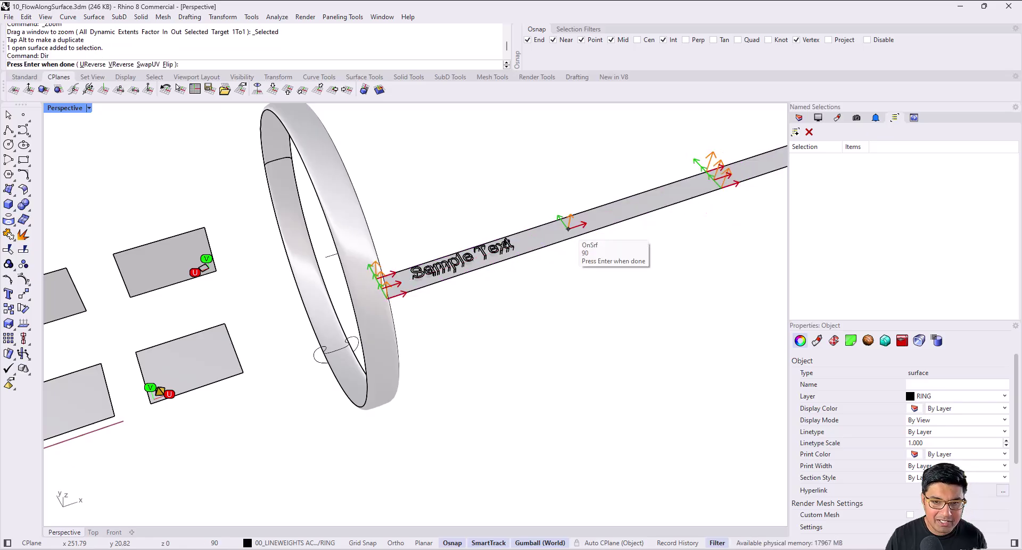
pyautogui.scroll(5, 425, 295)
pyautogui.scroll(2, 398, 307)
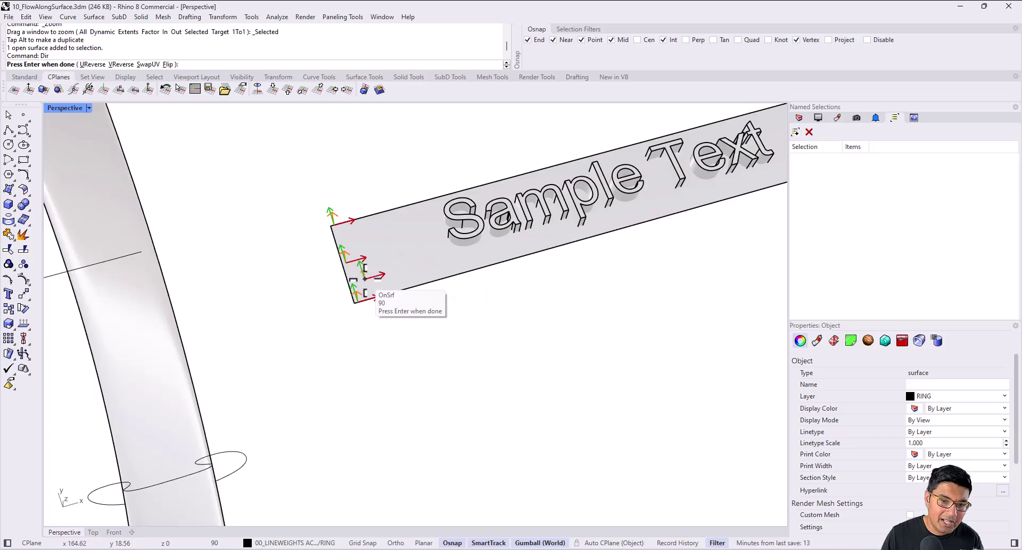
pyautogui.press('Return')
pyautogui.scroll(-5, 336, 295)
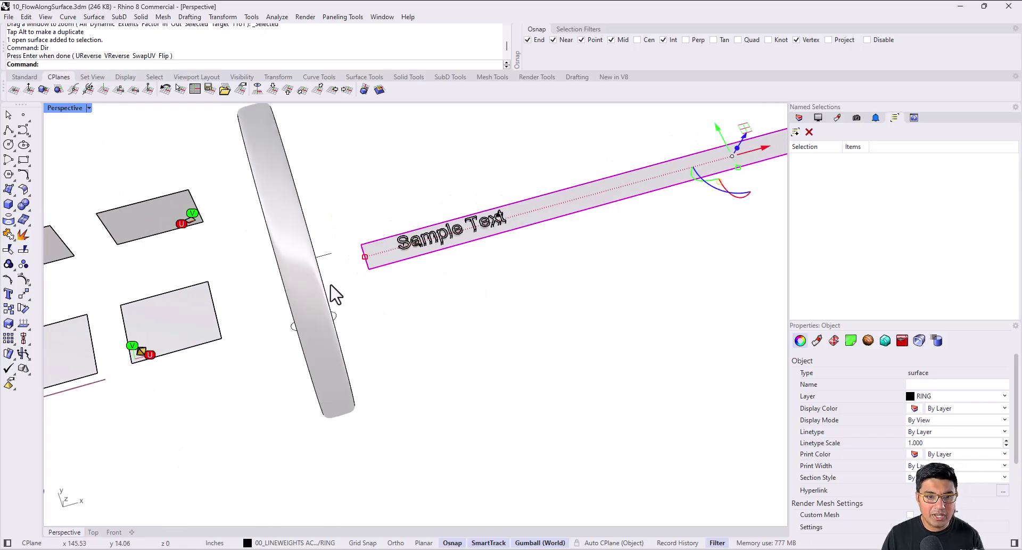
pyautogui.moveTo(335, 295); pyautogui.dragTo(409, 274, button='right')
pyautogui.press('Escape')
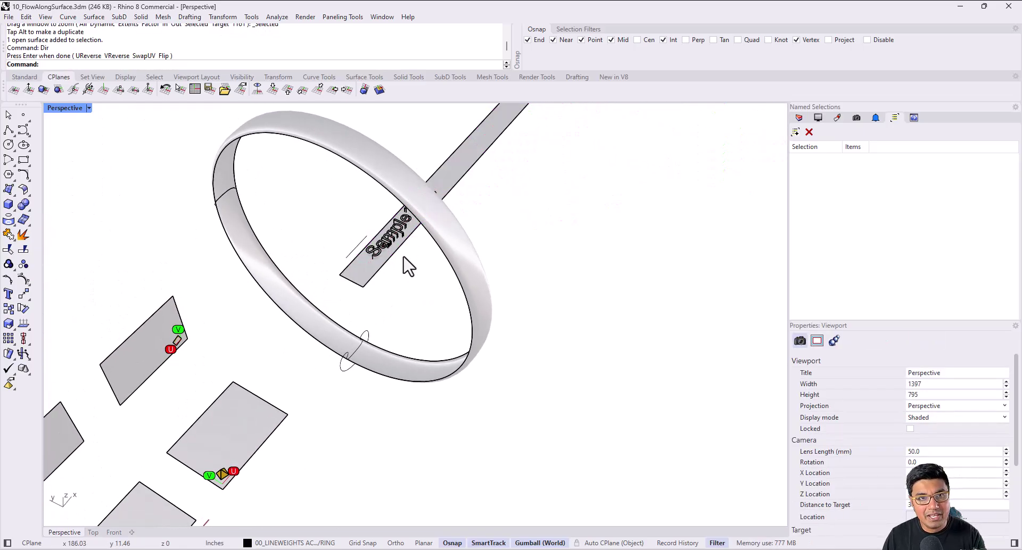
# Step: Check the ring surface's U, V and normal directions with Dir, reversing V and switching it back
pyautogui.click(245, 246)
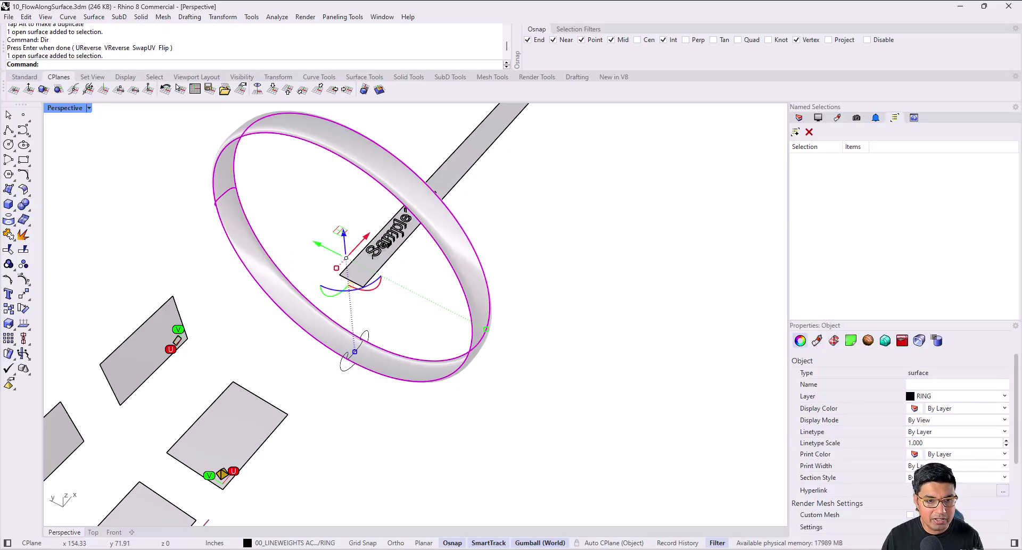
pyautogui.press('Return')
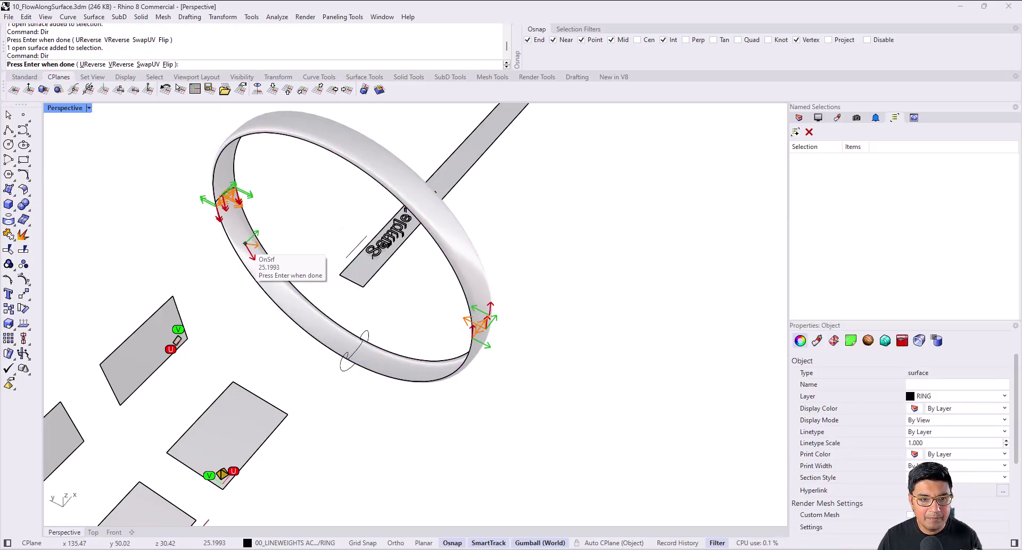
pyautogui.scroll(5, 229, 218)
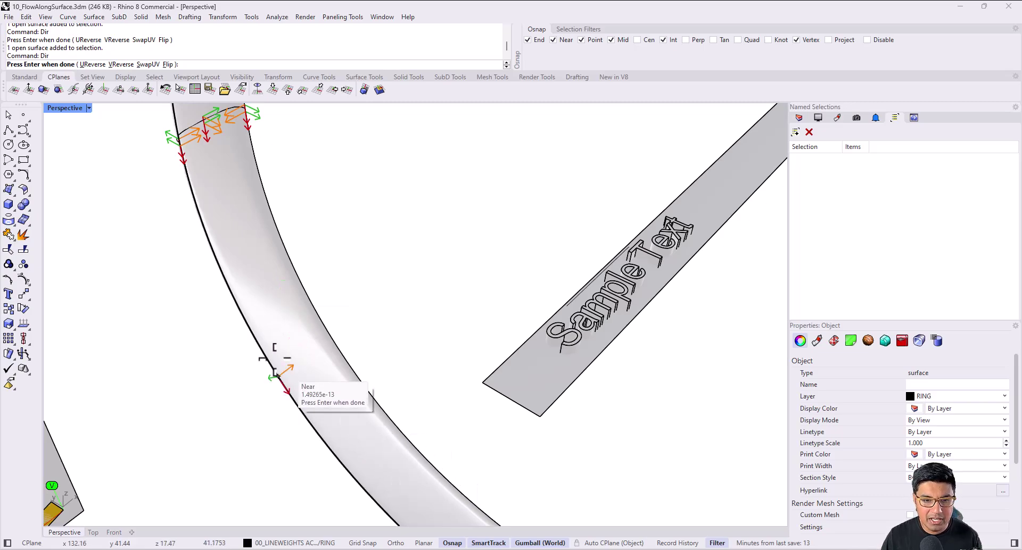
pyautogui.moveTo(268, 338); pyautogui.dragTo(217, 216, button='right')
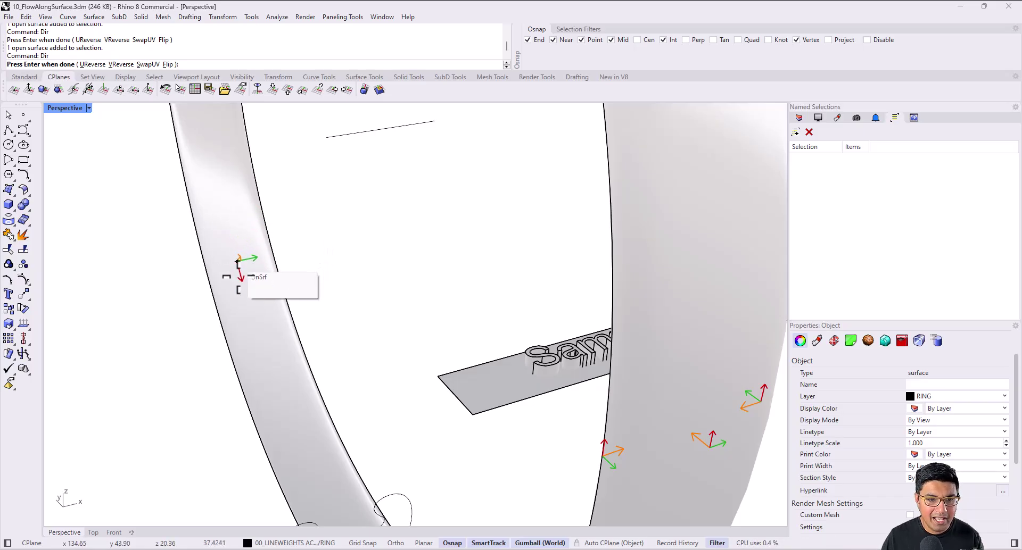
pyautogui.click(121, 64)
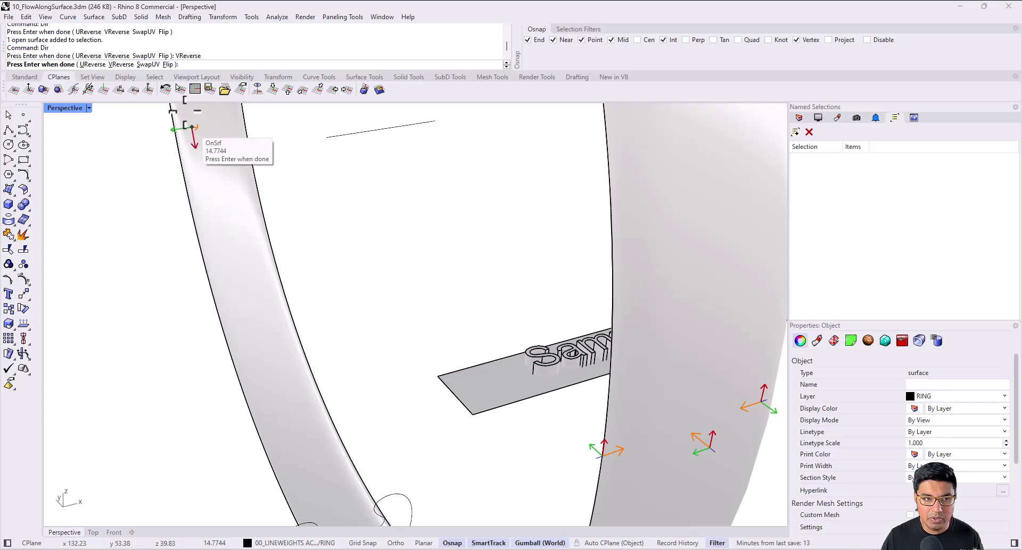
pyautogui.click(122, 65)
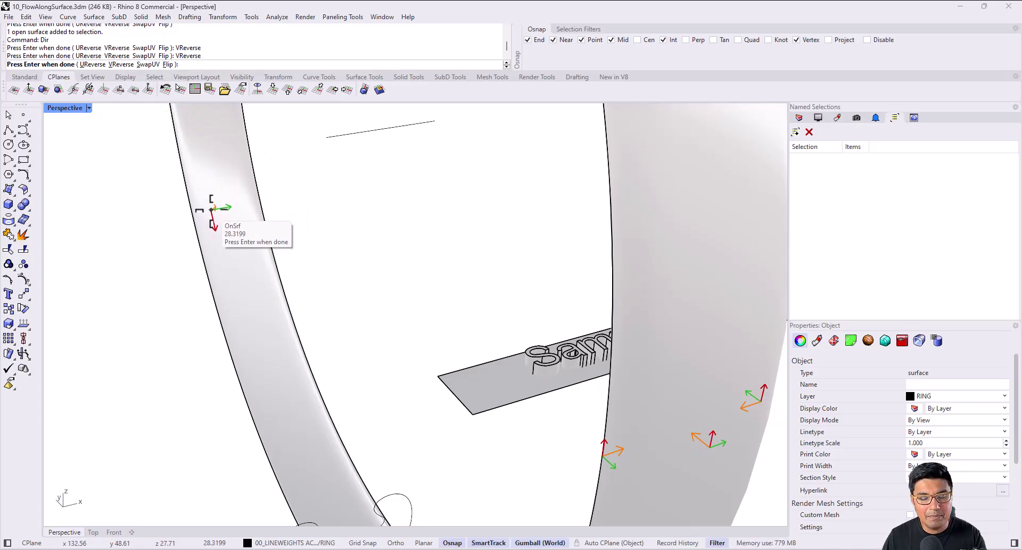
pyautogui.scroll(-5, 214, 211)
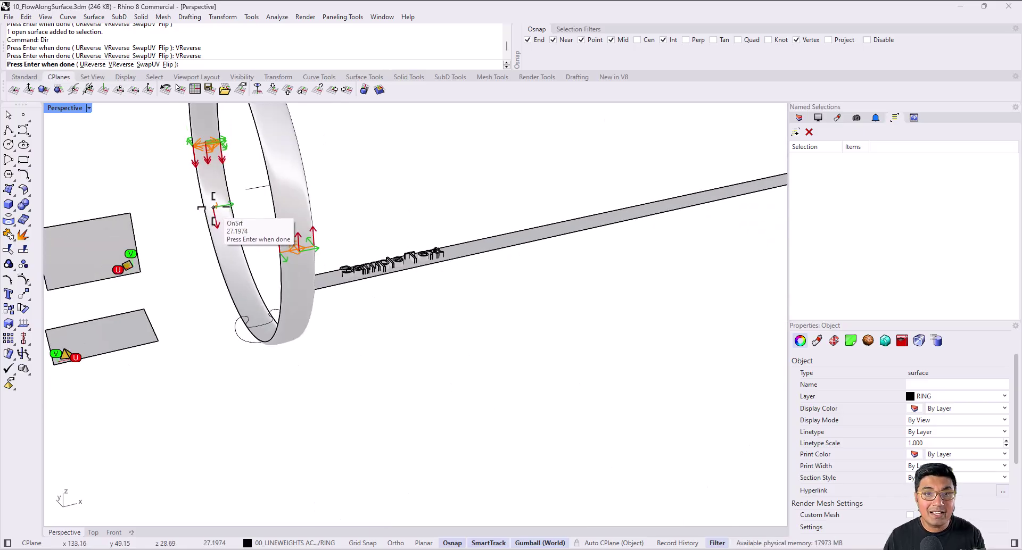
pyautogui.press('Return')
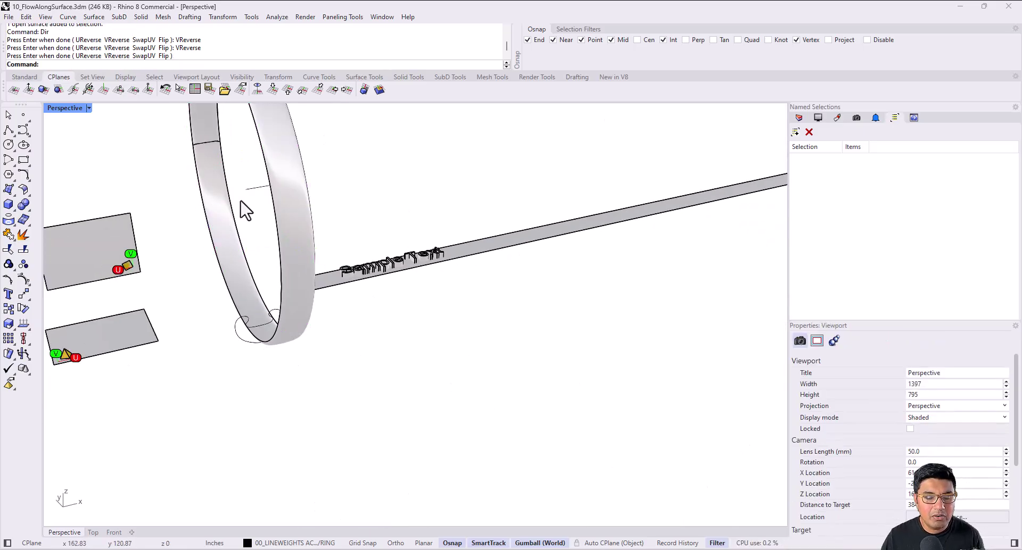
# Step: Slide the grouped text along the strip to the end nearest the ring
pyautogui.moveTo(387, 275); pyautogui.dragTo(373, 308, button='right')
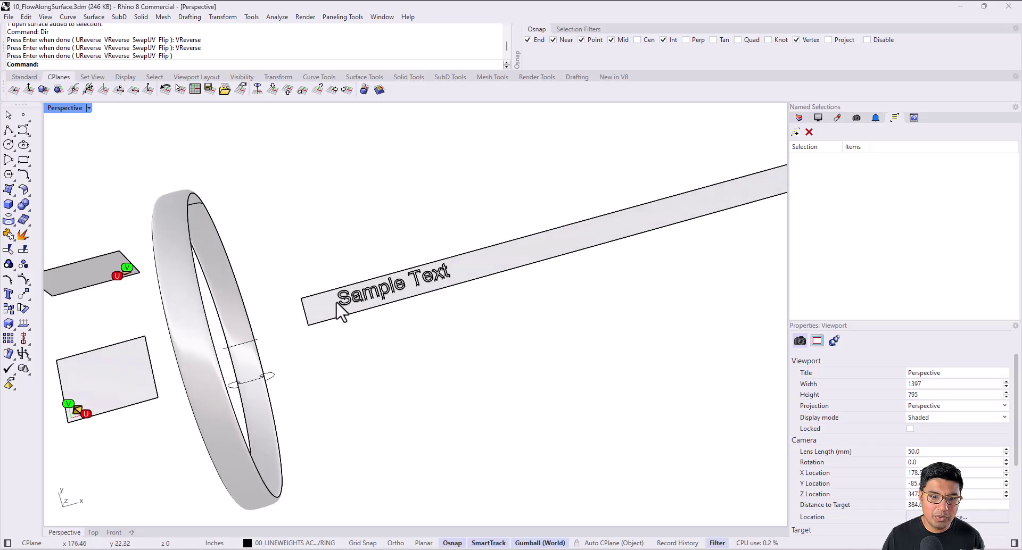
pyautogui.moveTo(248, 359); pyautogui.dragTo(278, 267, button='right')
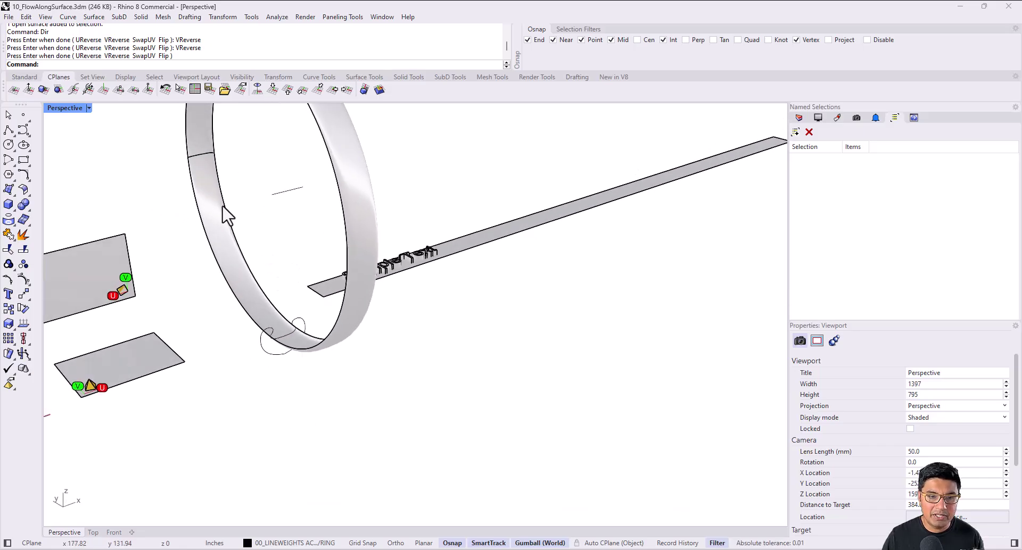
pyautogui.moveTo(226, 213); pyautogui.dragTo(353, 251, button='right')
pyautogui.click(360, 270)
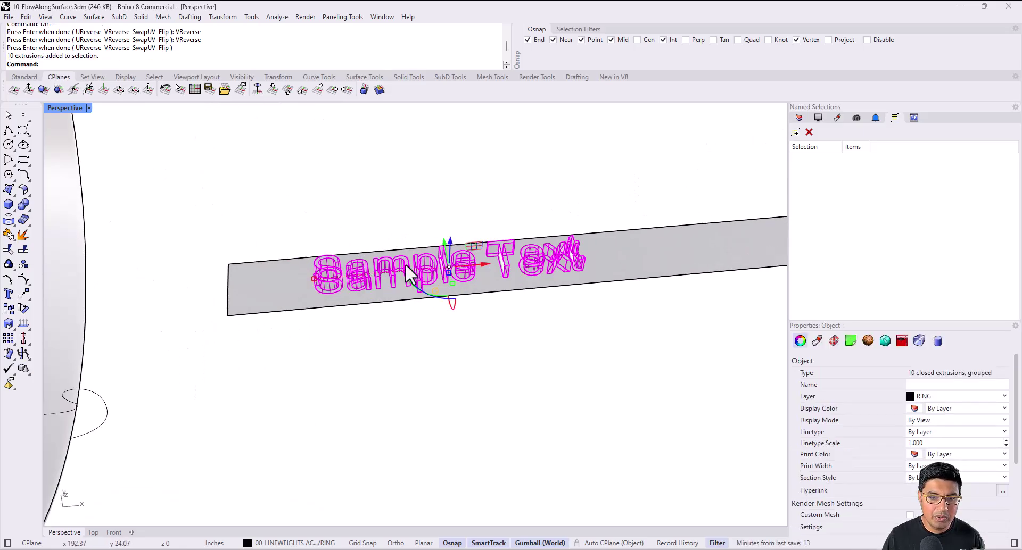
pyautogui.moveTo(480, 263); pyautogui.dragTo(400, 269)
pyautogui.click(398, 192)
pyautogui.scroll(-9, 397, 195)
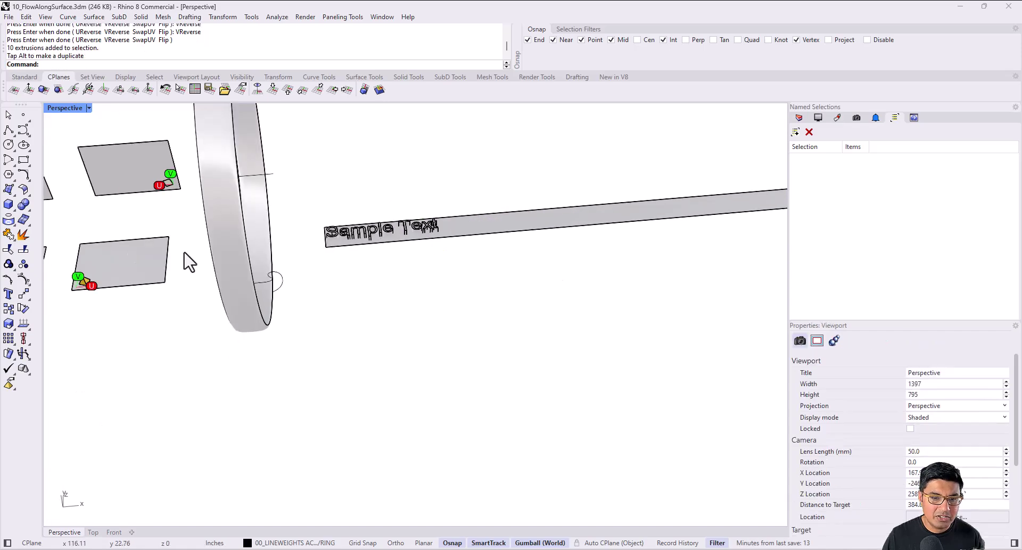
# Step: Flow the grouped text from the flat strip onto the ring's inner surface with FlowAlongSrf, using matching corners of both surfaces
pyautogui.moveTo(184, 253); pyautogui.dragTo(282, 255, button='right')
pyautogui.scroll(6, 311, 296)
pyautogui.moveTo(312, 296); pyautogui.dragTo(299, 242, button='right')
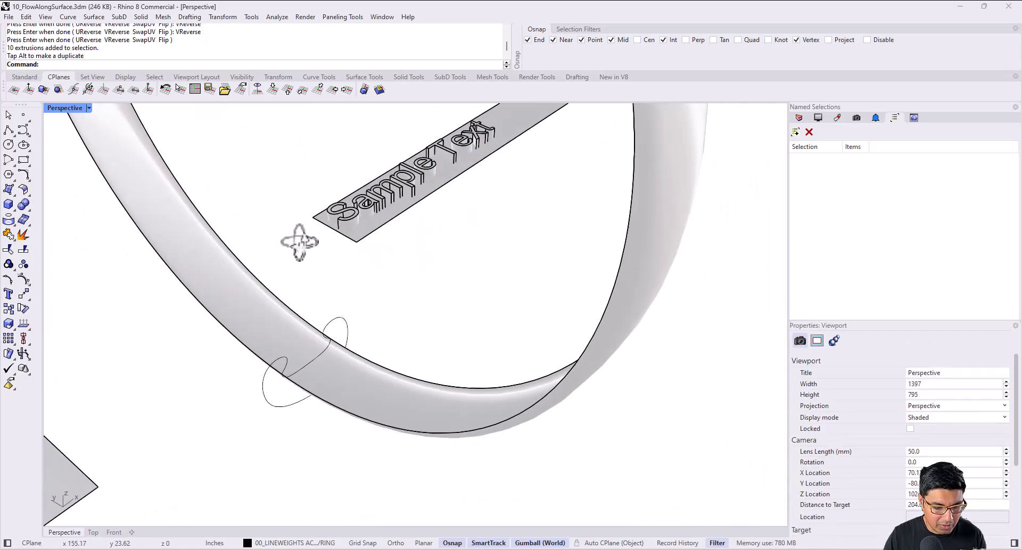
pyautogui.write('AlongSrf')
pyautogui.press('Return')
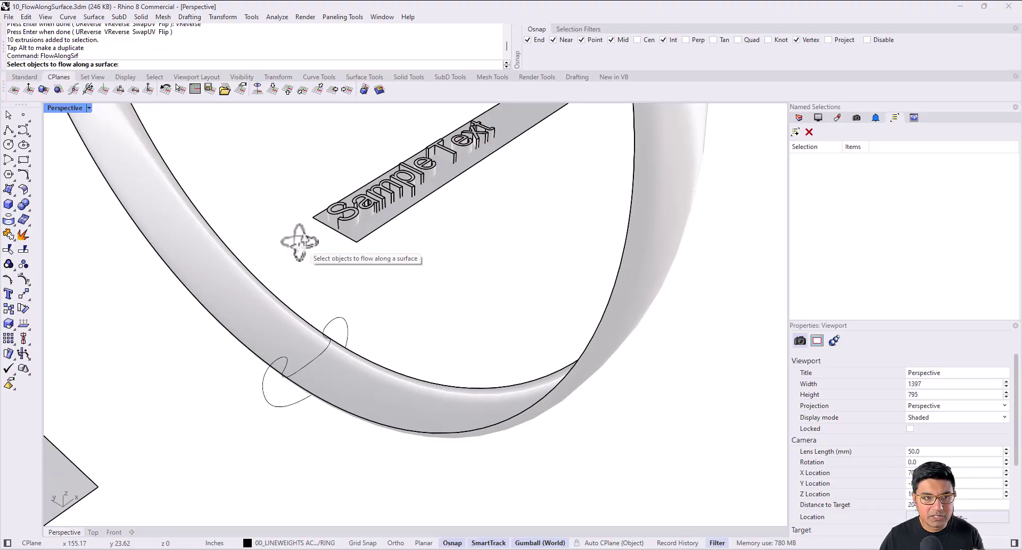
pyautogui.click(346, 213)
pyautogui.press('Return')
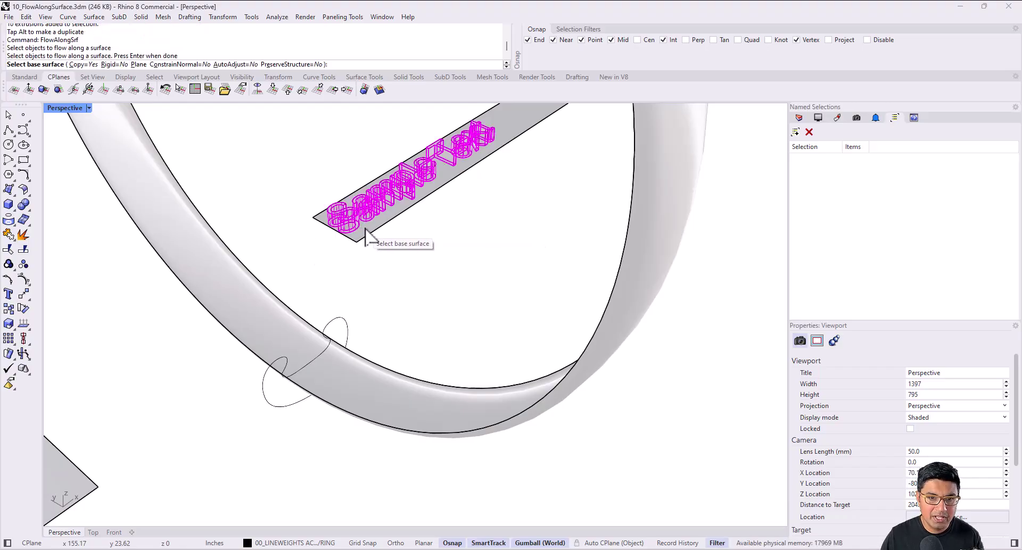
pyautogui.scroll(2, 367, 239)
pyautogui.click(354, 239)
pyautogui.scroll(-3, 351, 245)
pyautogui.click(333, 320)
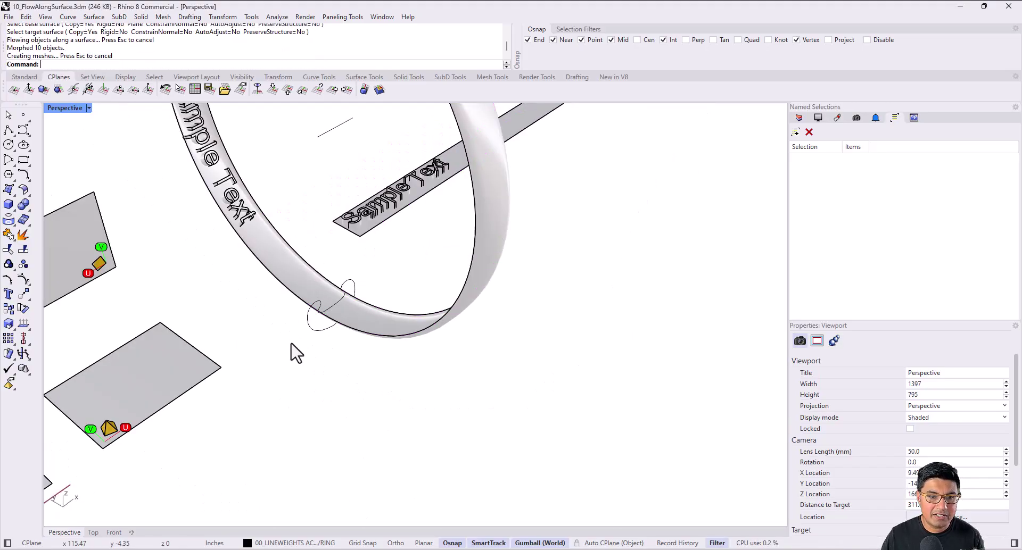
# Step: Examine where the flowed text sits on the ring compared with the text's place on the flat strip
pyautogui.moveTo(251, 218); pyautogui.dragTo(324, 286, button='right')
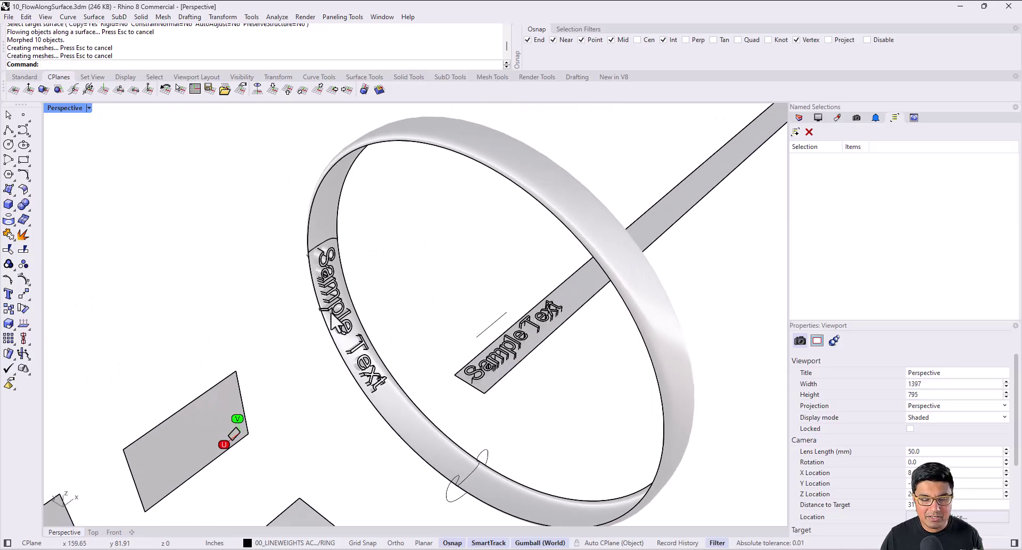
pyautogui.moveTo(385, 303); pyautogui.dragTo(301, 201, button='right')
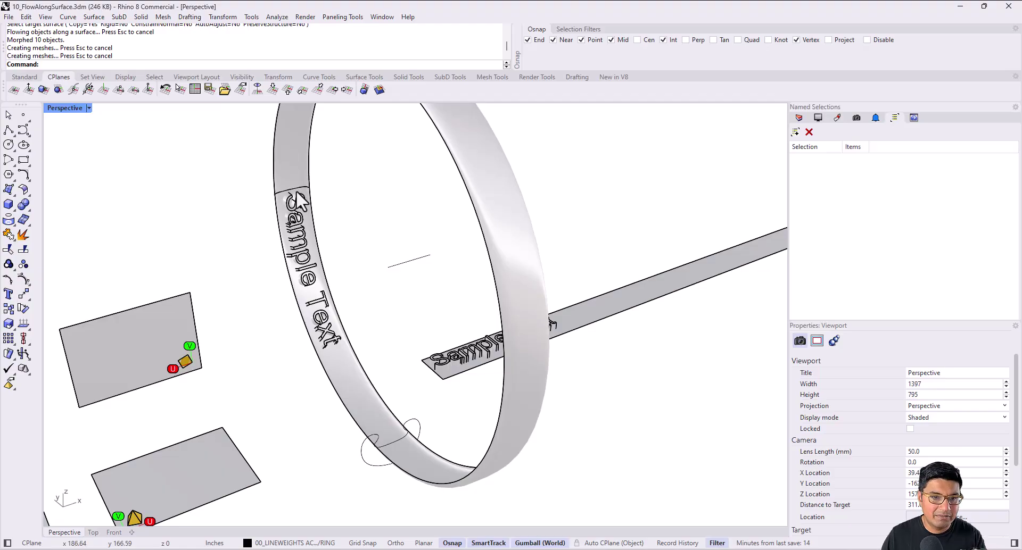
pyautogui.scroll(4, 450, 382)
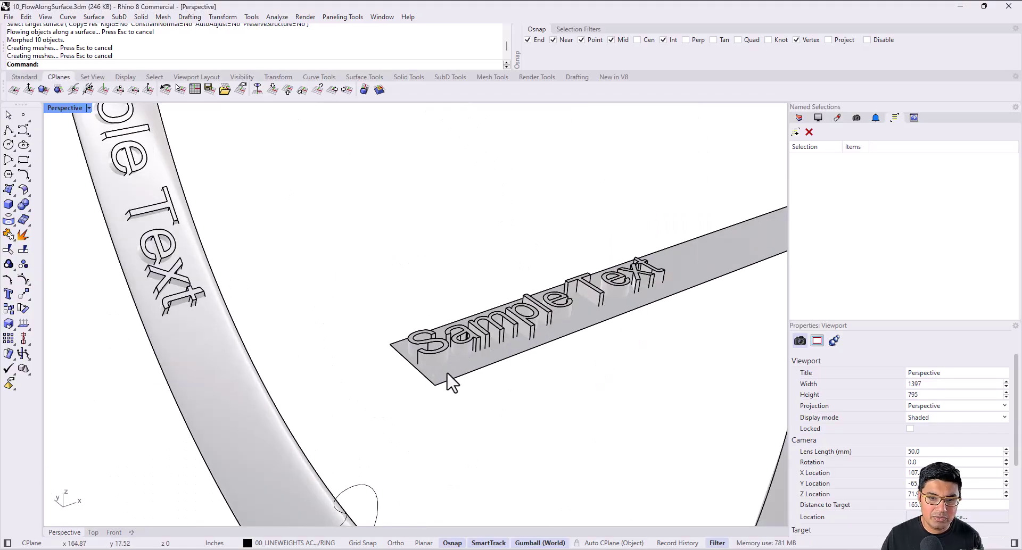
pyautogui.scroll(-5, 439, 353)
pyautogui.keyDown('shift'); pyautogui.moveTo(222, 154); pyautogui.dragTo(513, 424, button='right'); pyautogui.keyUp('shift')
pyautogui.scroll(5, 256, 199)
pyautogui.scroll(-5, 260, 173)
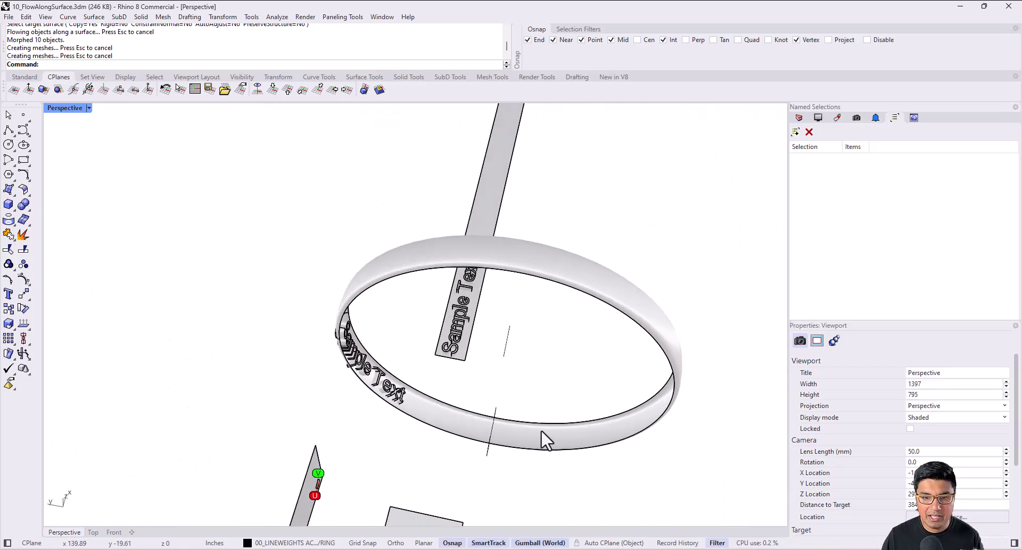
pyautogui.moveTo(556, 376); pyautogui.dragTo(417, 368, button='right')
pyautogui.click(412, 329)
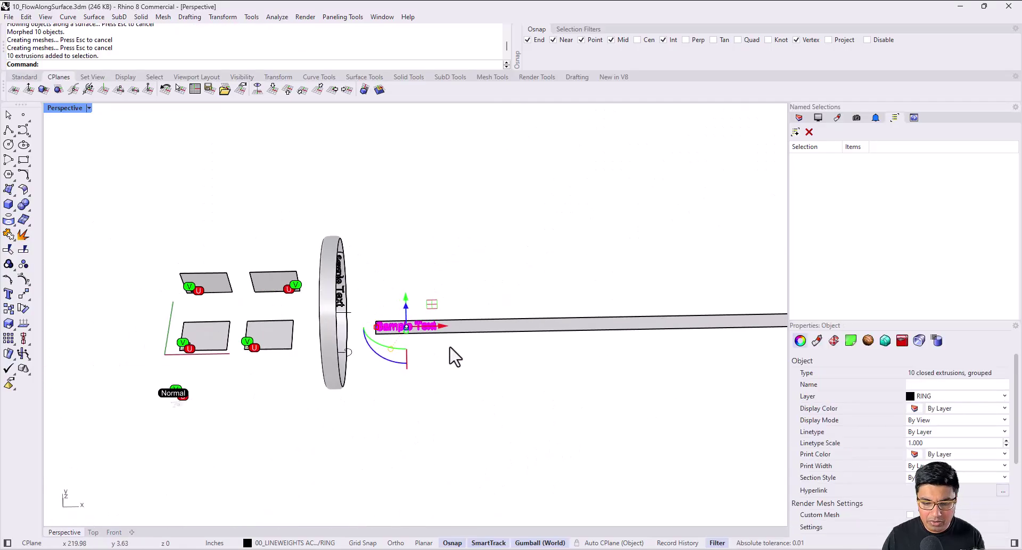
pyautogui.press('Escape')
# Step: Draw a line from the midpoint of the strip's long edge, perpendicular to the strip, as a construction guide
pyautogui.scroll(-3, 538, 356)
pyautogui.write('L')
pyautogui.press('Return')
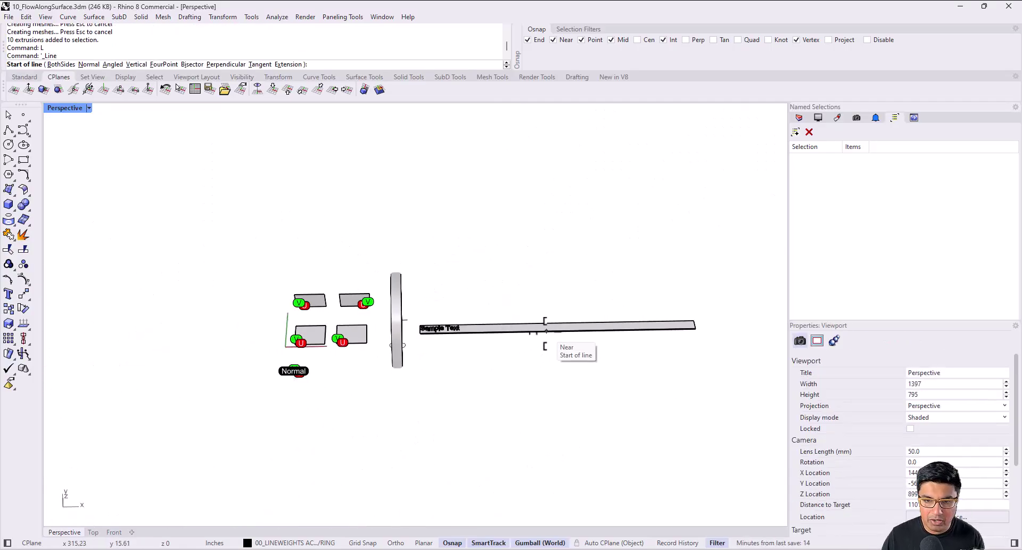
pyautogui.click(557, 331)
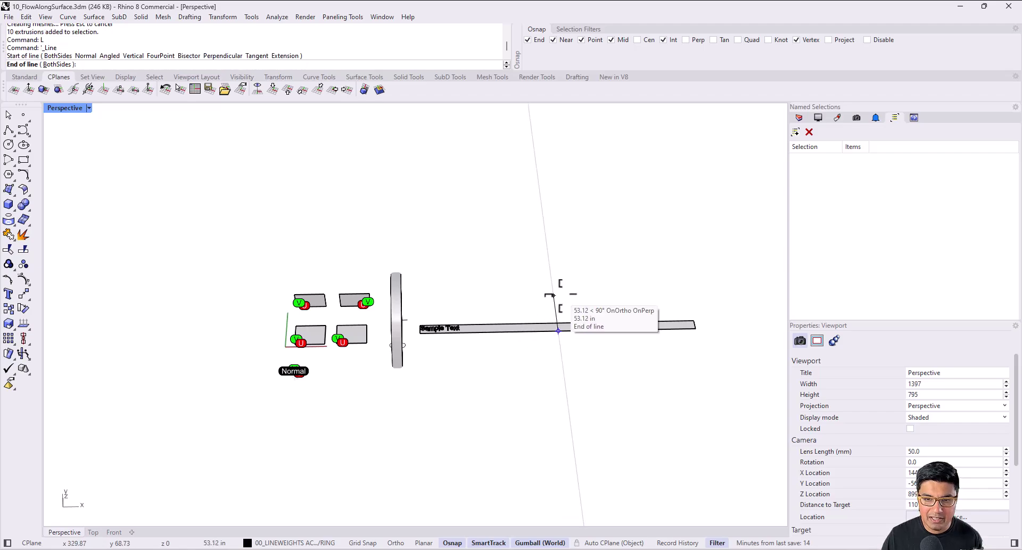
pyautogui.click(551, 288)
pyautogui.scroll(3, 463, 333)
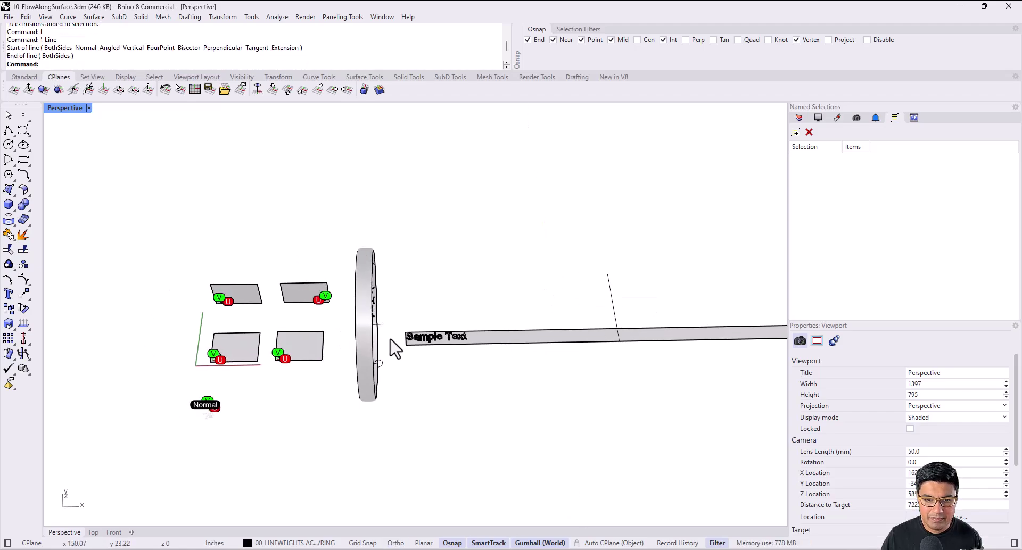
# Step: Copy the construction line from its base point to the strip's corner nearest the ring
pyautogui.click(610, 285)
pyautogui.write('C')
pyautogui.press('Return')
pyautogui.click(619, 340)
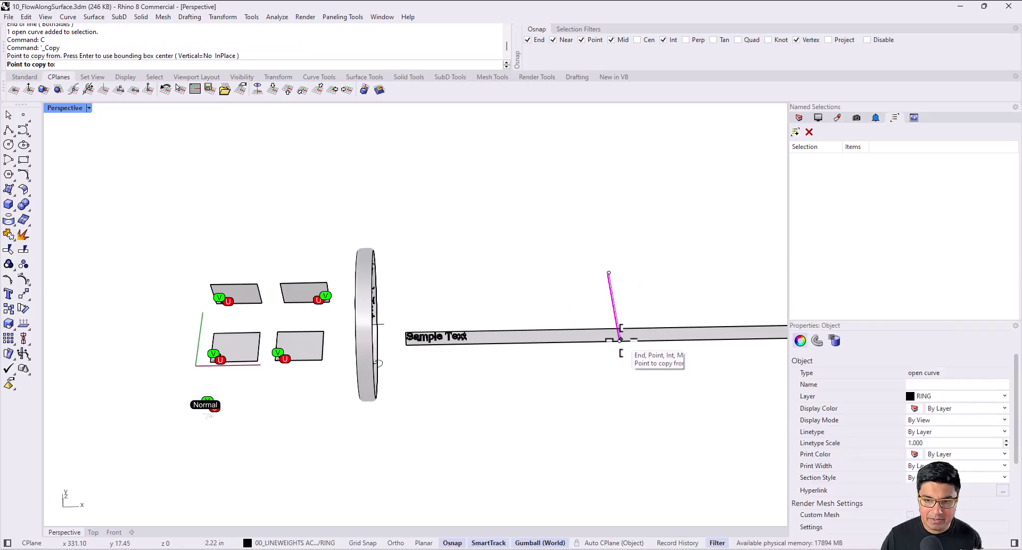
pyautogui.click(410, 345)
pyautogui.press('Return')
pyautogui.press('Escape')
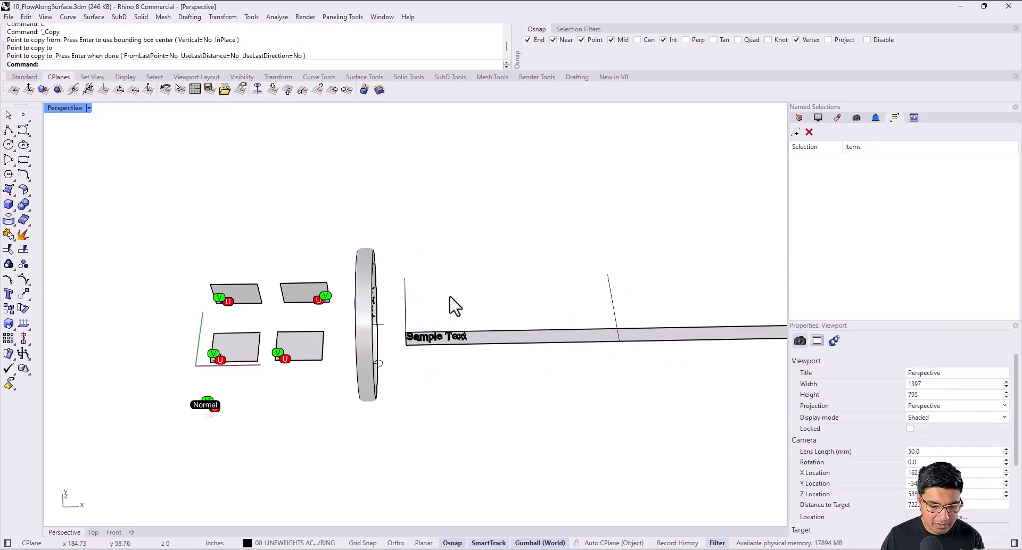
# Step: Connect the far ends of both construction lines, and draw a perpendicular line from the connector's midpoint across the strip
pyautogui.write('L')
pyautogui.press('Return')
pyautogui.click(607, 276)
pyautogui.click(406, 278)
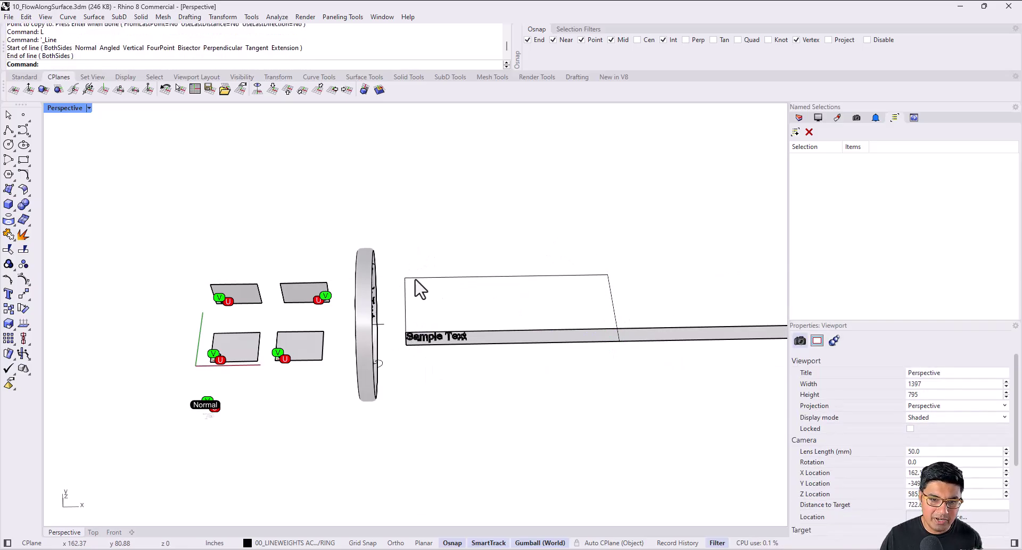
pyautogui.press('Return')
pyautogui.click(506, 276)
pyautogui.click(517, 392)
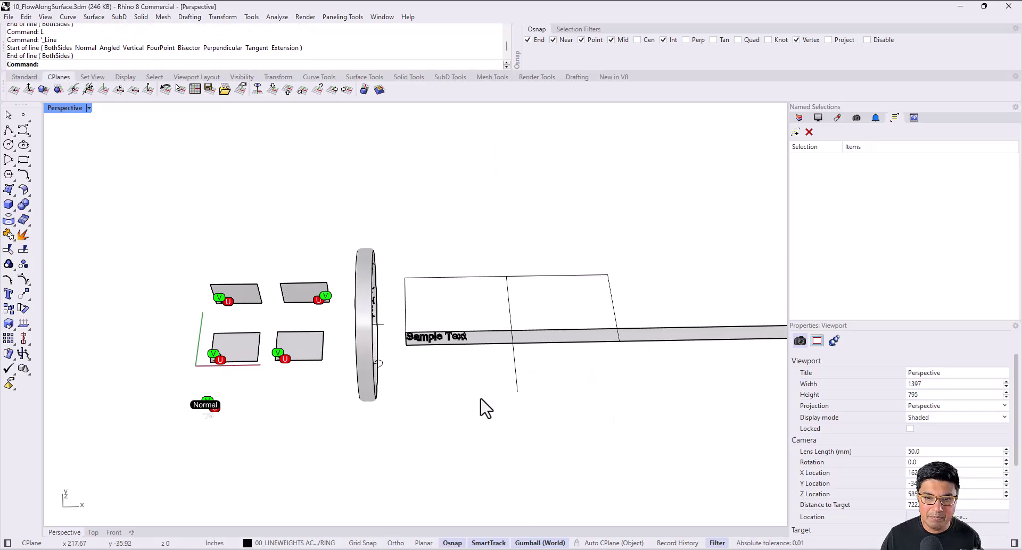
# Step: Create a bounding box around the grouped text on the strip
pyautogui.moveTo(387, 318); pyautogui.dragTo(483, 374)
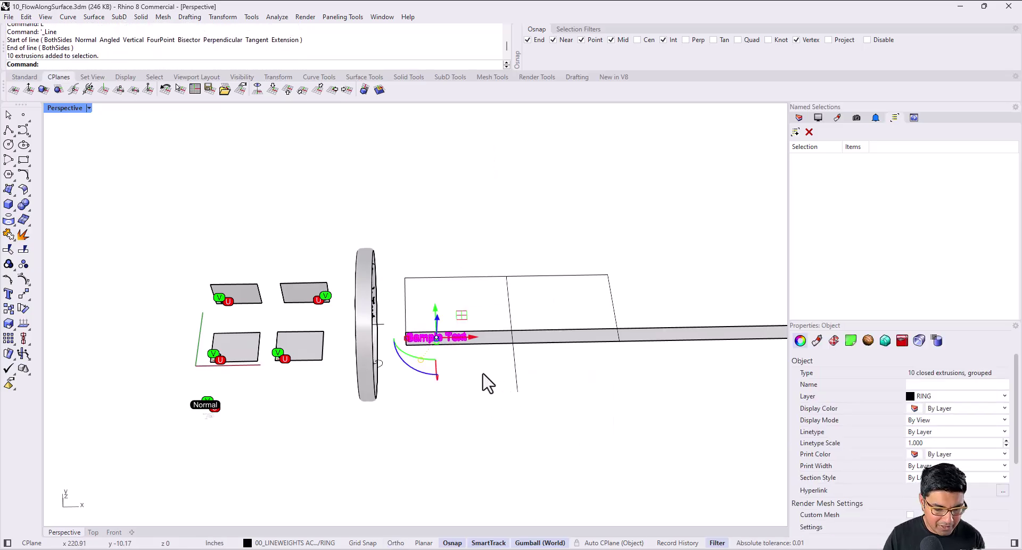
pyautogui.write('BoundingBox')
pyautogui.press('Return')
pyautogui.press('Return')
# Step: Move the text with its bounding box along the strip, from the box's upper edge midpoint to the quarter-length construction line
pyautogui.scroll(4, 465, 365)
pyautogui.keyDown('shift'); pyautogui.click(443, 318); pyautogui.keyUp('shift')
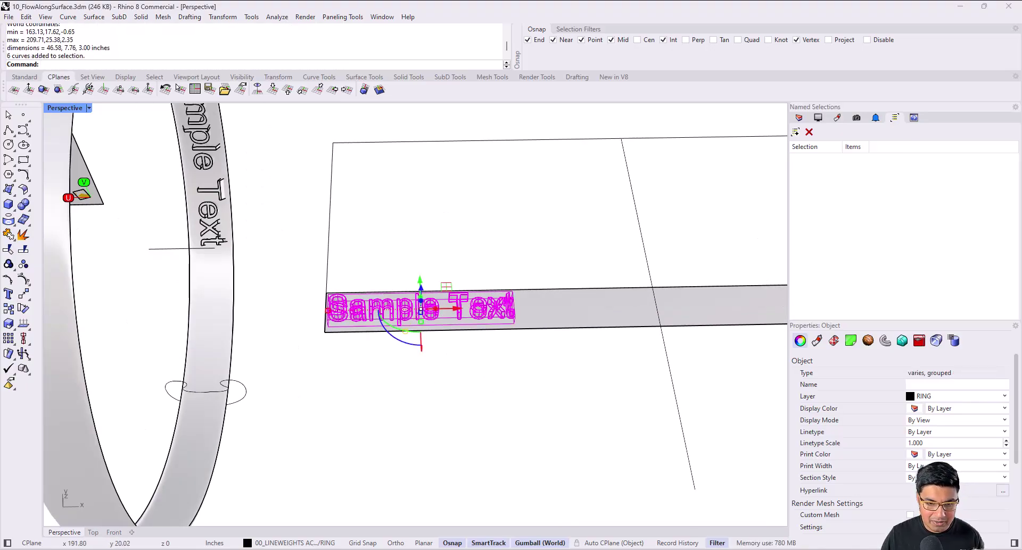
pyautogui.scroll(5, 434, 325)
pyautogui.moveTo(434, 301); pyautogui.dragTo(431, 270, button='right')
pyautogui.write('m')
pyautogui.press('Return')
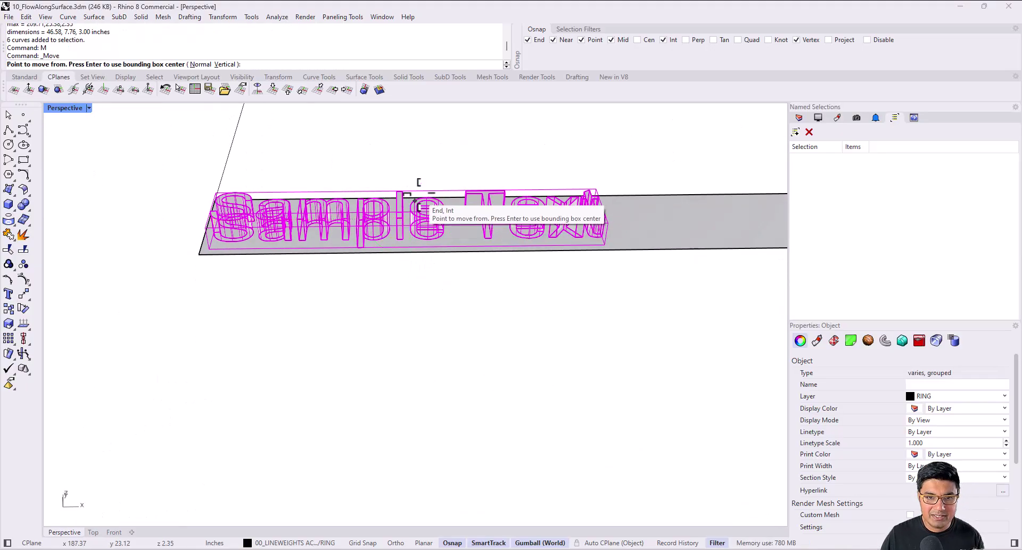
pyautogui.click(406, 190)
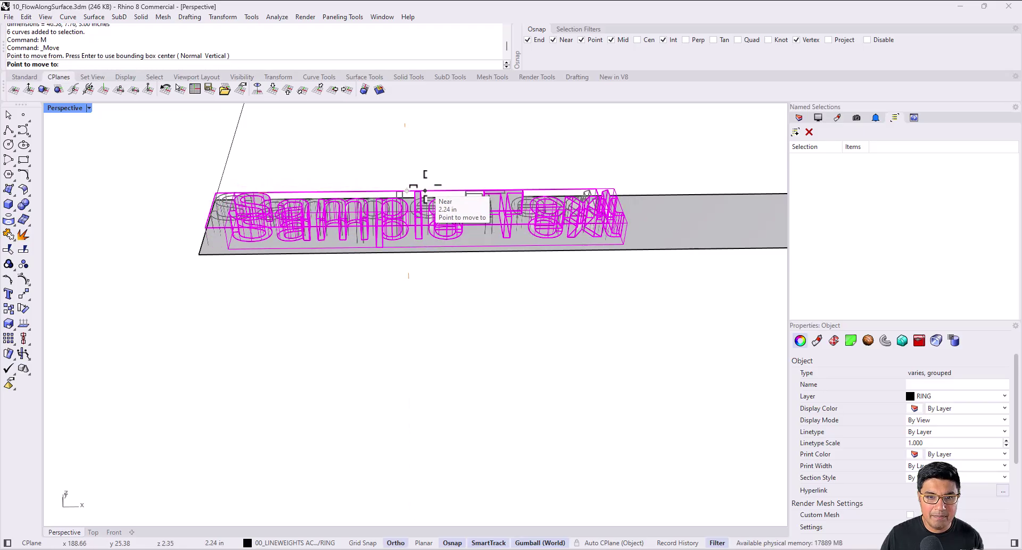
pyautogui.scroll(-3, 426, 189)
pyautogui.click(597, 161)
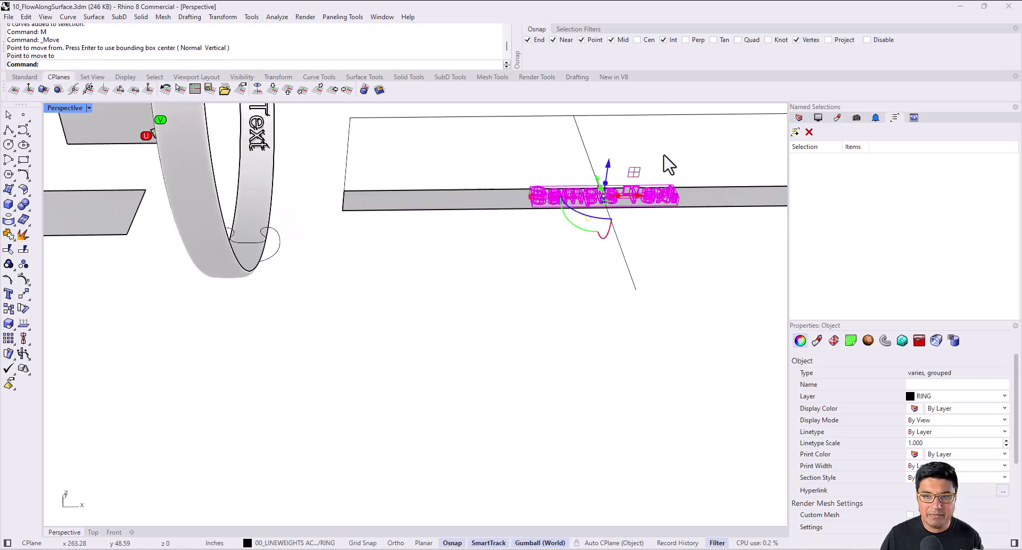
# Step: Delete the construction lines drawn across and beside the strip
pyautogui.moveTo(677, 164); pyautogui.dragTo(587, 207, button='right')
pyautogui.press('Escape')
pyautogui.scroll(-3, 585, 204)
pyautogui.moveTo(574, 211); pyautogui.dragTo(520, 177)
pyautogui.press('Delete')
pyautogui.click(658, 195)
pyautogui.press('Delete')
# Step: Delete the bounding box curves around the text, leaving the solid letters on the strip
pyautogui.write('m')
pyautogui.press('Return')
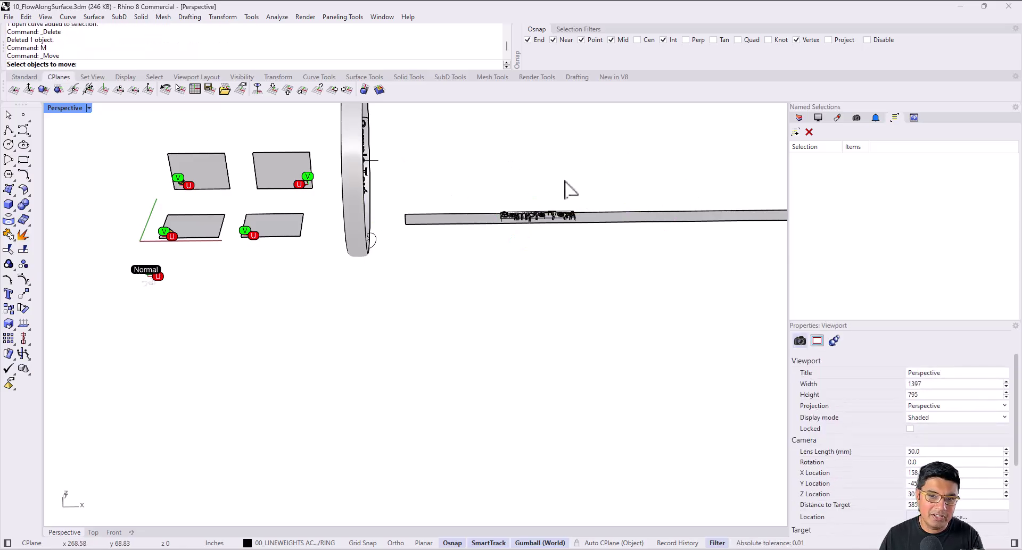
pyautogui.scroll(3, 530, 209)
pyautogui.scroll(3, 530, 209)
pyautogui.click(537, 220)
pyautogui.press('Escape')
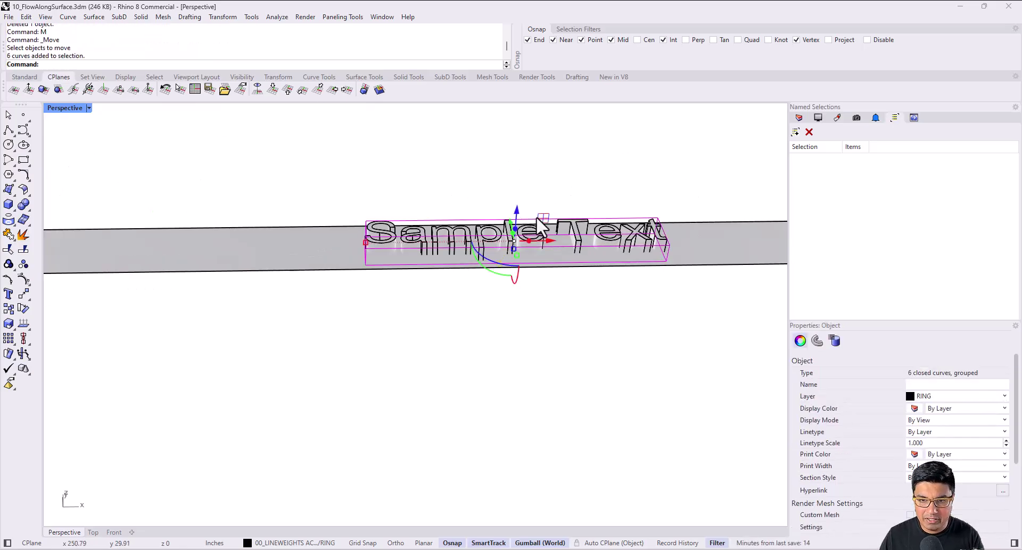
pyautogui.press('Delete')
# Step: Delete the misplaced flowed text from the ring's inner surface
pyautogui.moveTo(513, 198); pyautogui.dragTo(533, 296, button='right')
pyautogui.scroll(-3, 486, 287)
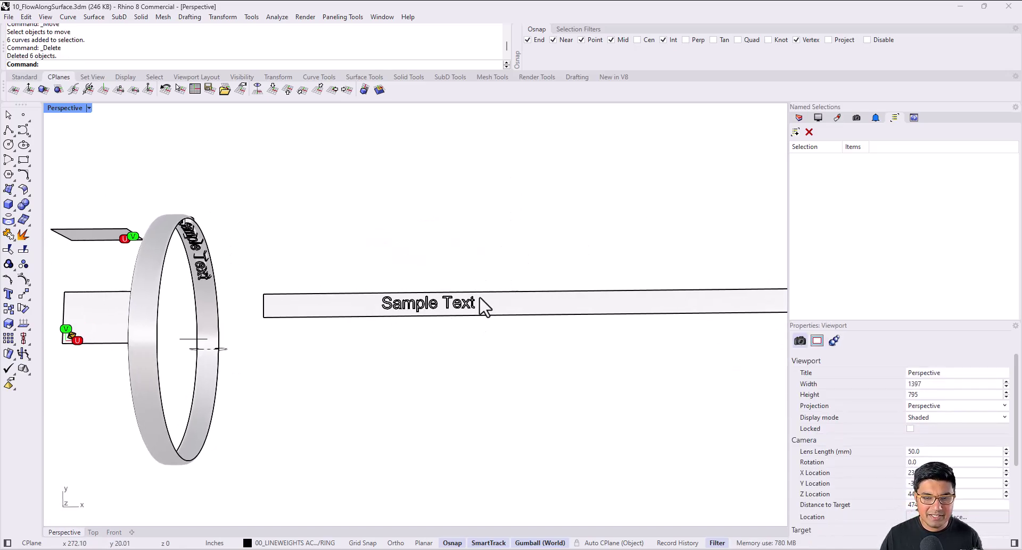
pyautogui.scroll(-2, 432, 276)
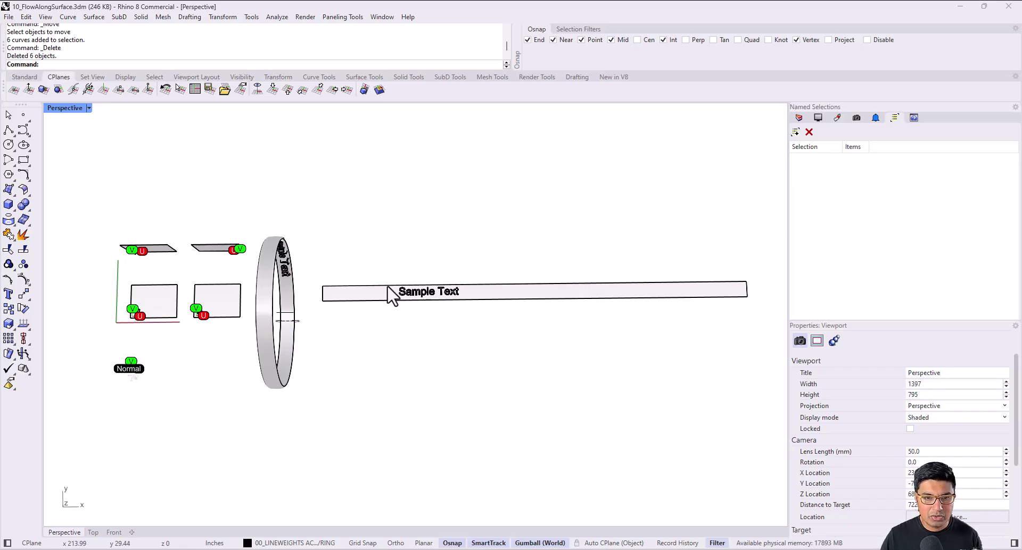
pyautogui.moveTo(380, 304); pyautogui.dragTo(314, 320, button='right')
pyautogui.scroll(3, 314, 319)
pyautogui.click(254, 333)
pyautogui.press('Delete')
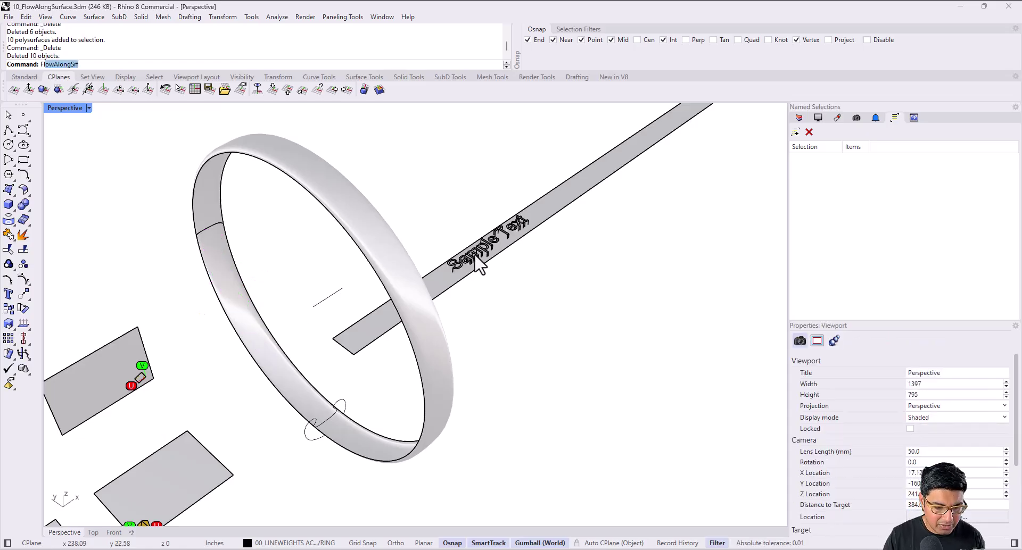
# Step: Flow the repositioned text from the strip onto the ring's inner surface with FlowAlongSrf, and inspect its placement
pyautogui.write('FlowA')
pyautogui.press('Return')
pyautogui.click(476, 259)
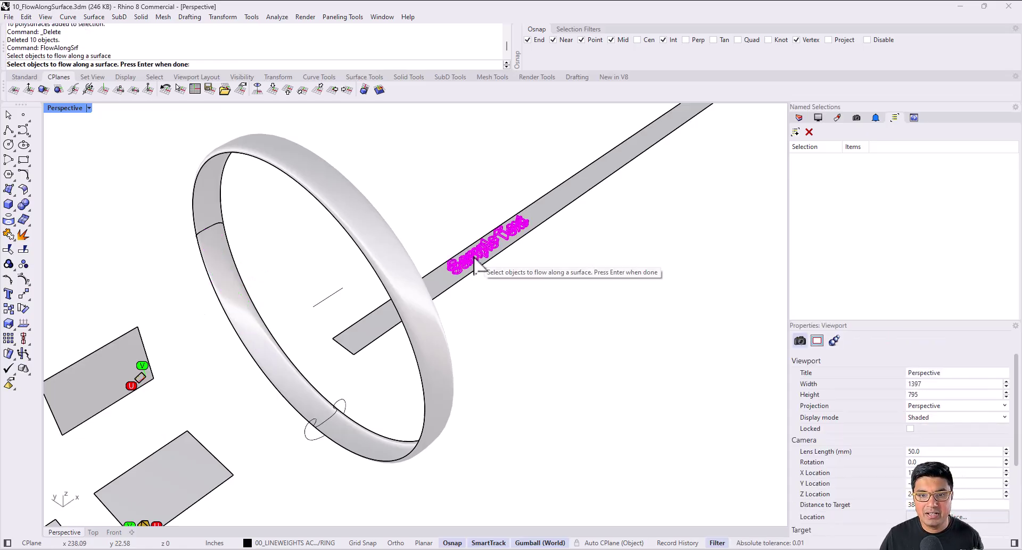
pyautogui.press('Return')
pyautogui.click(362, 343)
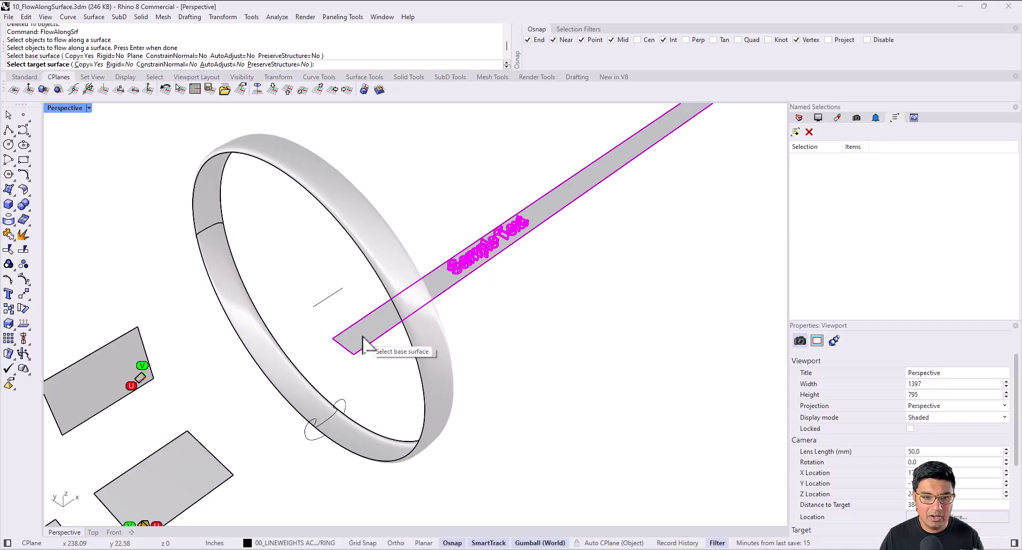
pyautogui.click(251, 326)
pyautogui.moveTo(264, 379); pyautogui.dragTo(330, 380, button='right')
pyautogui.scroll(8, 438, 474)
pyautogui.scroll(-10, 478, 335)
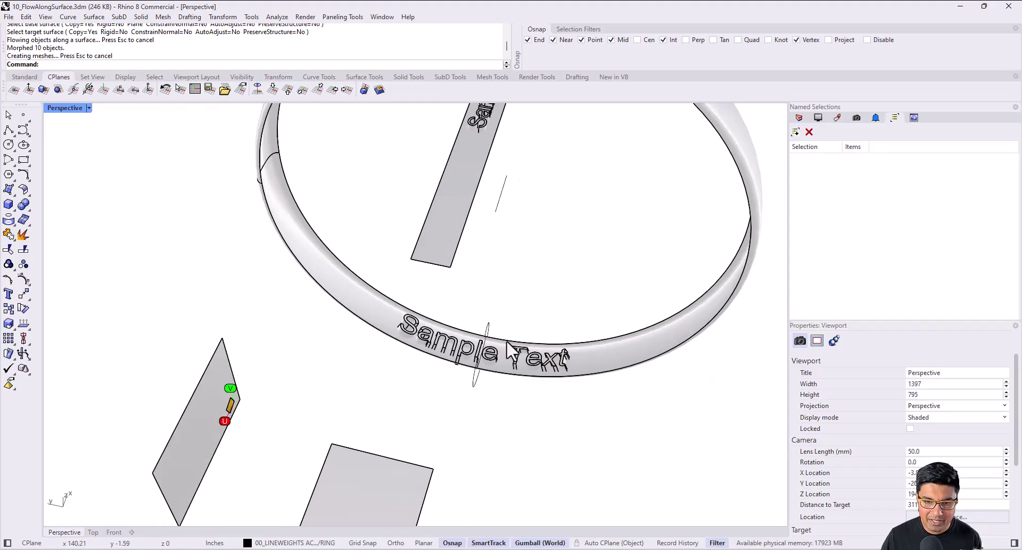
# Step: Select the three open profile curves around the ring's lower section and join them into one closed curve
pyautogui.moveTo(478, 335); pyautogui.dragTo(411, 347, button='right')
pyautogui.click(389, 341)
pyautogui.scroll(3, 388, 342)
pyautogui.scroll(3, 392, 349)
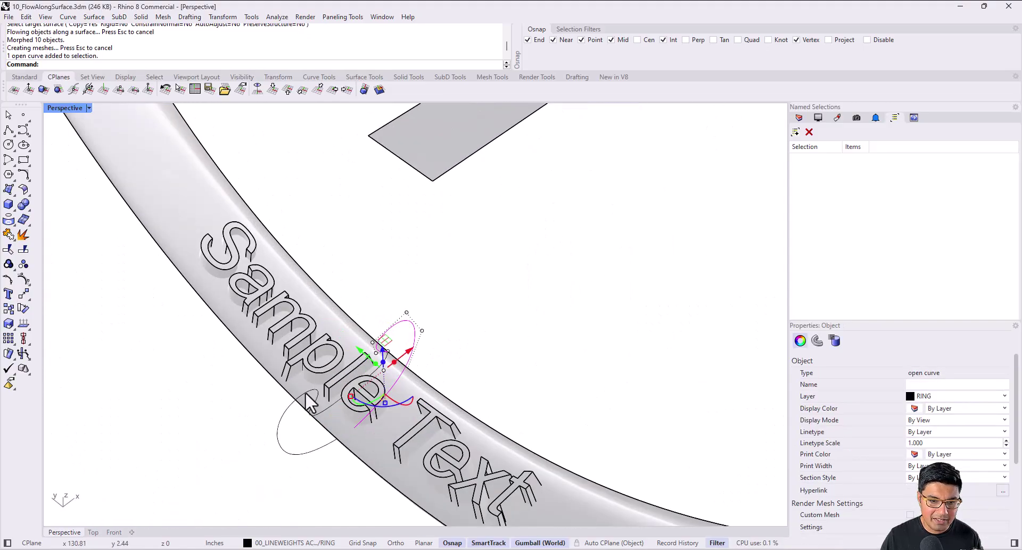
pyautogui.keyDown('shift'); pyautogui.click(287, 419); pyautogui.keyUp('shift')
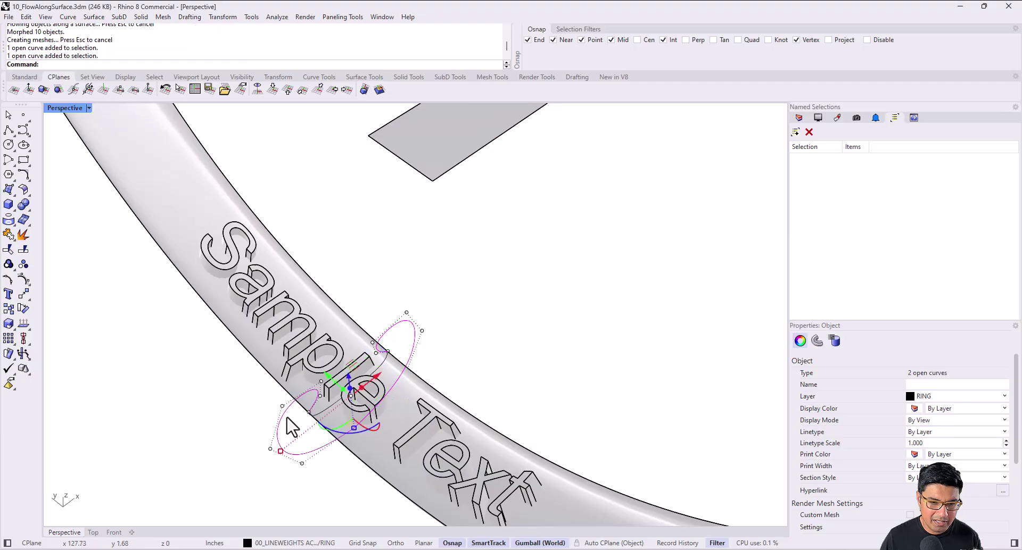
pyautogui.click(323, 412)
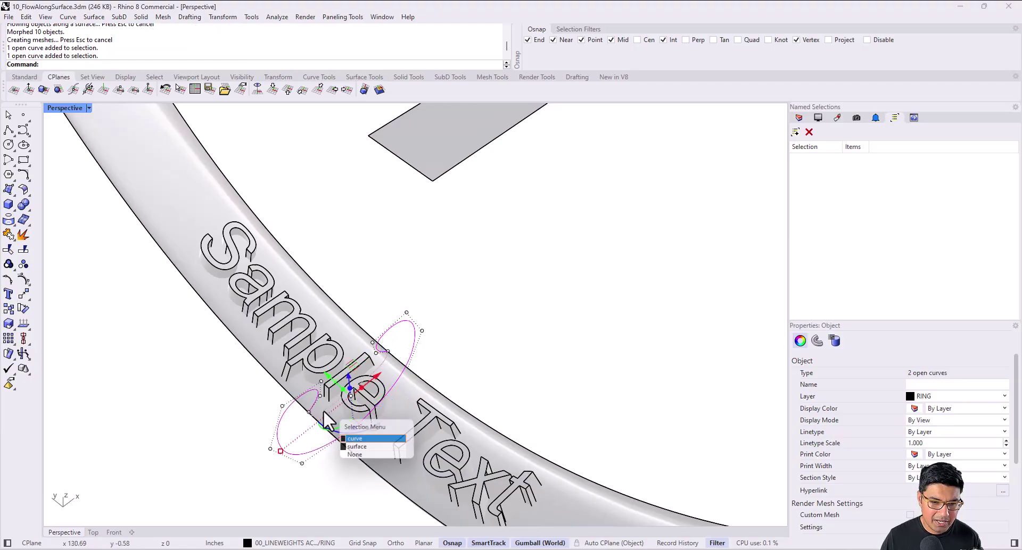
pyautogui.click(359, 438)
pyautogui.write('zs')
pyautogui.press('Return')
pyautogui.moveTo(397, 374); pyautogui.dragTo(390, 349, button='right')
pyautogui.scroll(-4, 401, 365)
pyautogui.hotkey('ctrl', 'j')
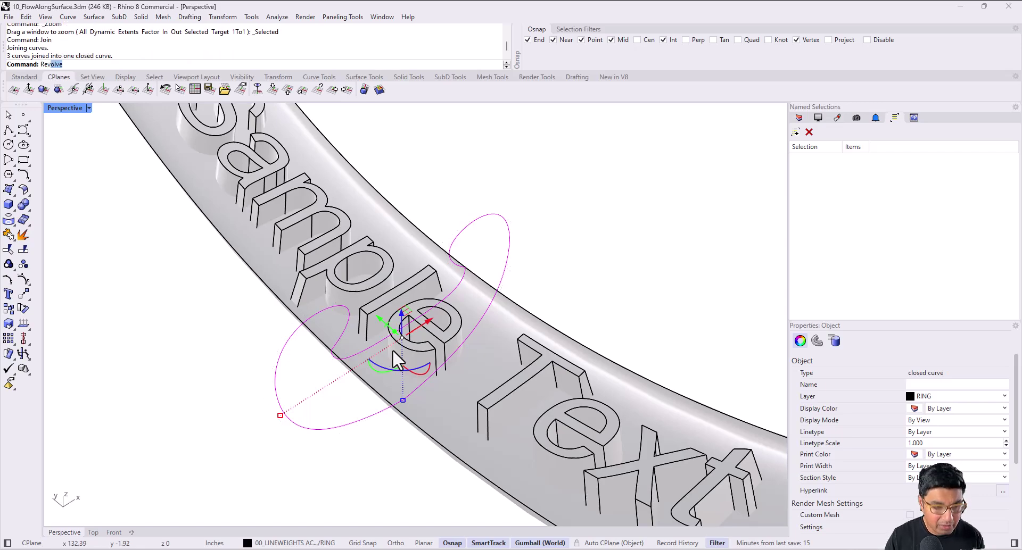
# Step: Revolve the closed profile curve a full 360 degrees from start angle 0, around an axis through the short line's midpoint along the CPlane z-axis
pyautogui.write('Rev')
pyautogui.press('Return')
pyautogui.scroll(-4, 420, 245)
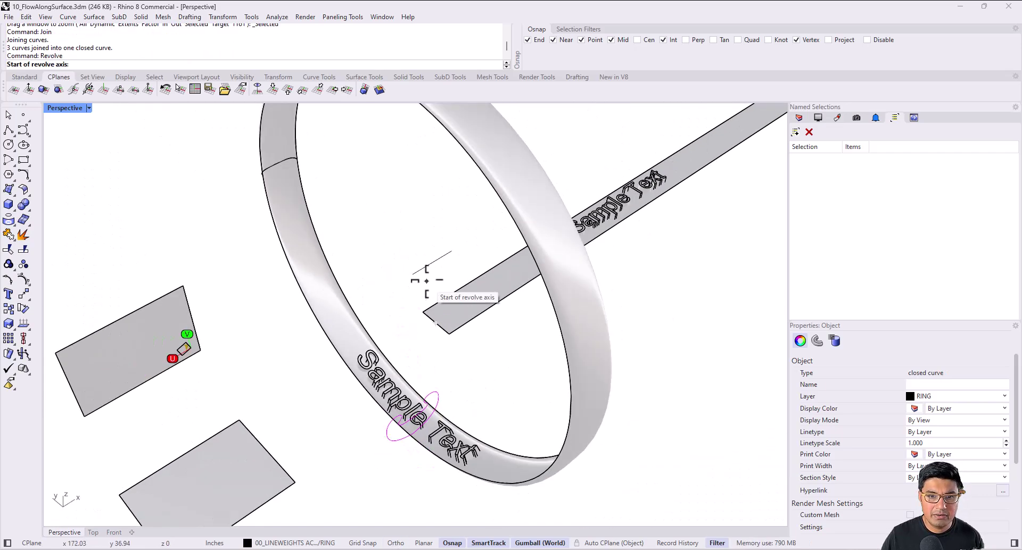
pyautogui.click(431, 262)
pyautogui.press('Return')
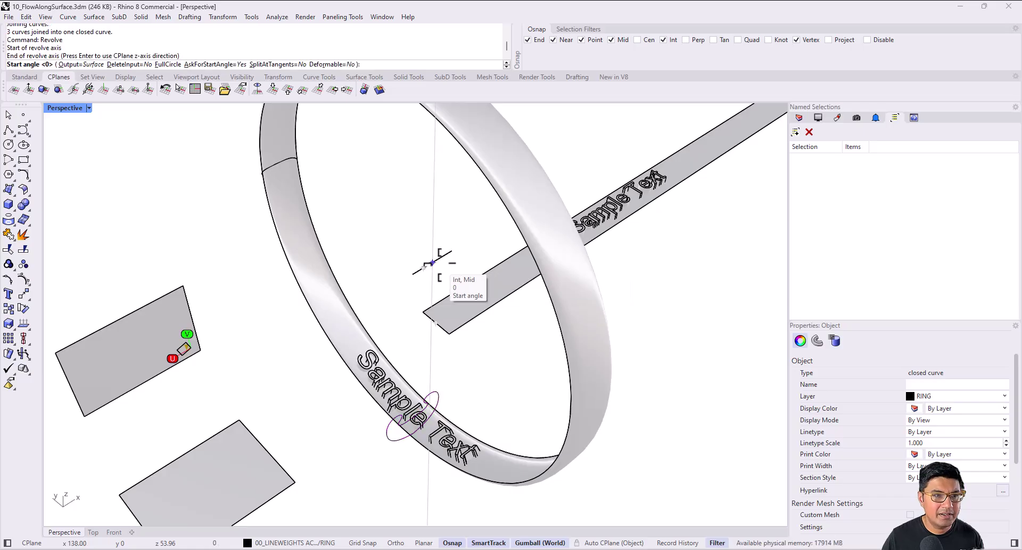
pyautogui.press('Return')
pyautogui.press('Return')
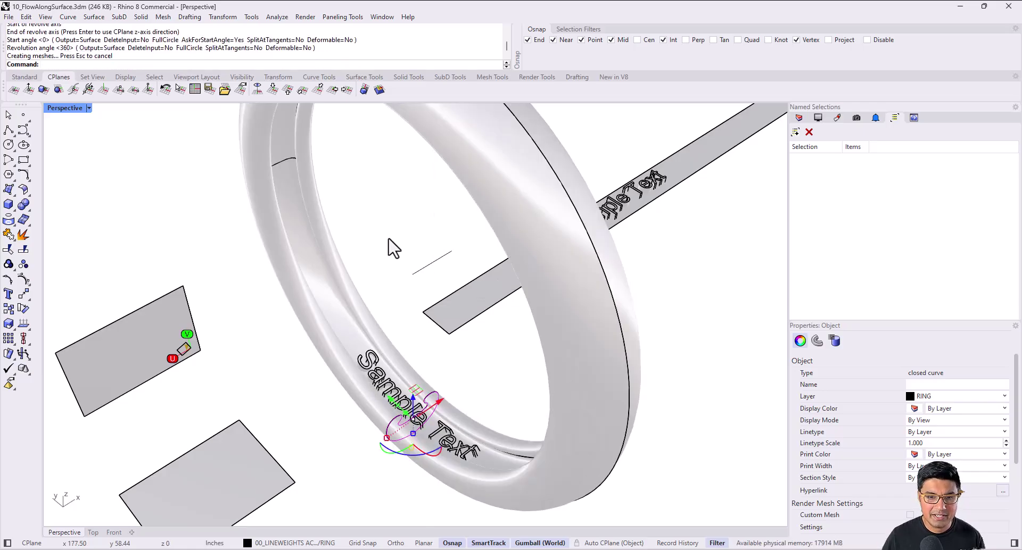
# Step: Isolate the revolved ring together with the flowed text solids on its inner surface, hiding everything else
pyautogui.click(387, 277)
pyautogui.click(375, 374)
pyautogui.keyDown('shift'); pyautogui.click(503, 197); pyautogui.keyUp('shift')
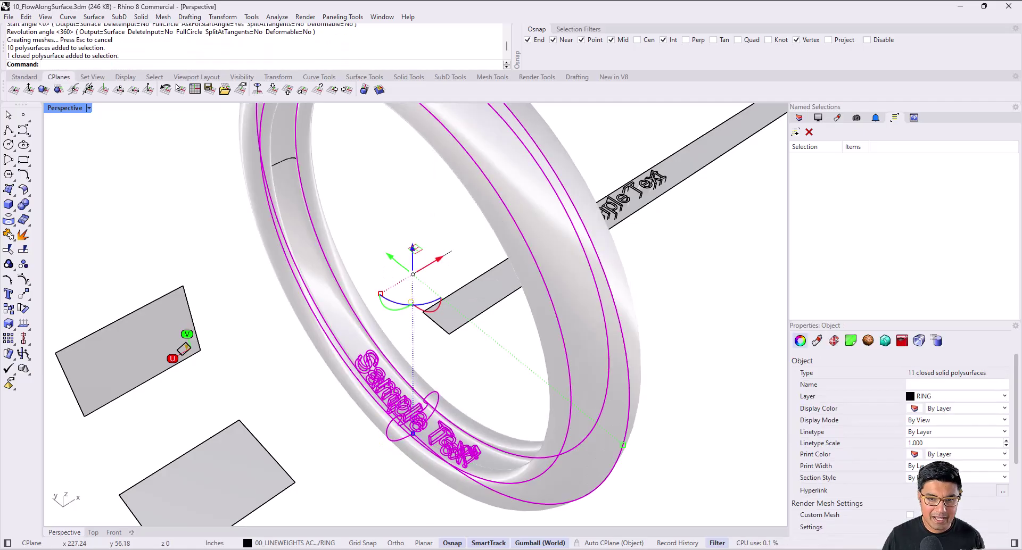
pyautogui.write('v')
pyautogui.press('Return')
# Step: Split the revolved ring with BooleanSplit, using all the Sample Text letter solids as cutting objects
pyautogui.write('bs')
pyautogui.press('Return')
pyautogui.press('Return')
pyautogui.click(354, 366)
pyautogui.press('Return')
pyautogui.press('Return')
pyautogui.click(364, 359)
pyautogui.press('Return')
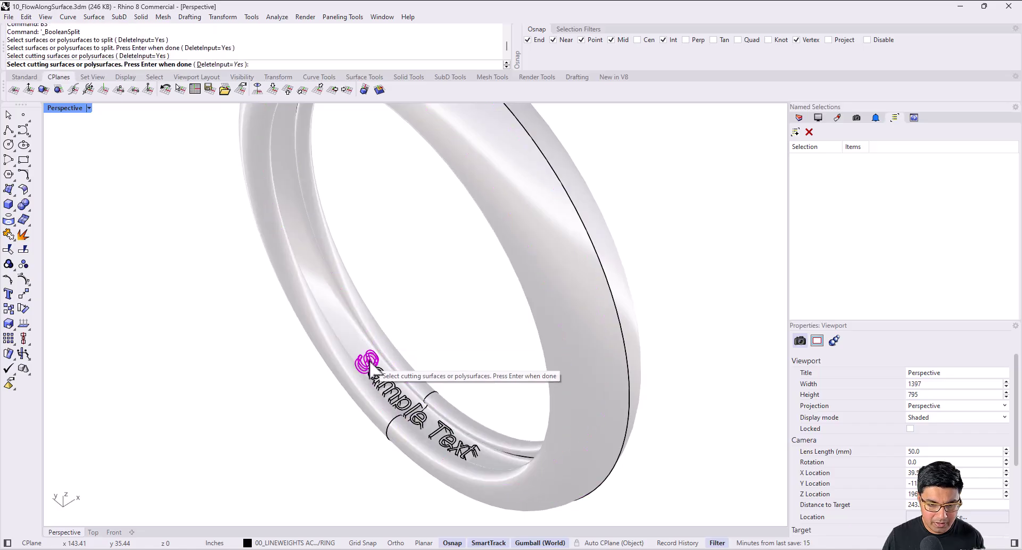
pyautogui.moveTo(270, 313); pyautogui.dragTo(591, 527)
pyautogui.press('Return')
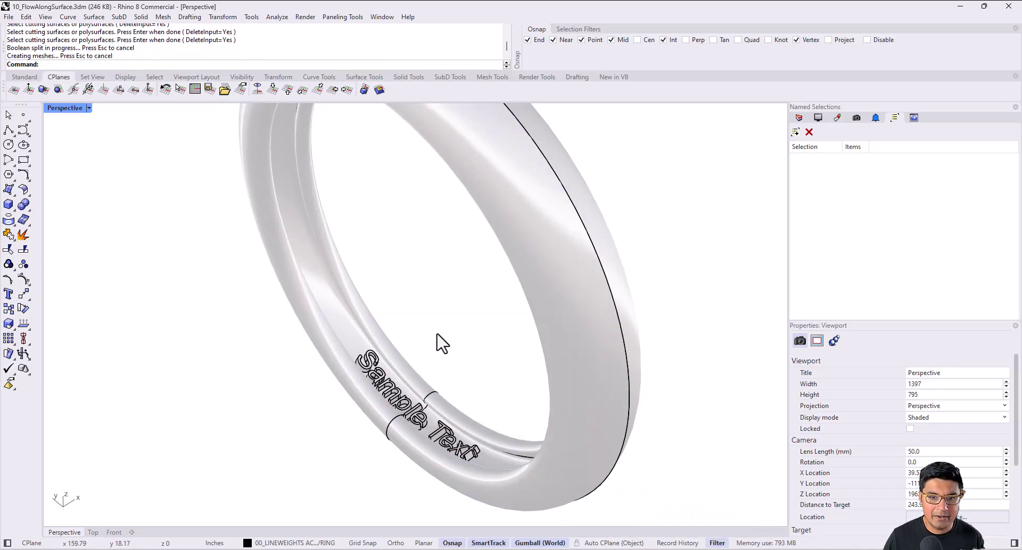
# Step: Move the split ring away from the cut-out letter solids along the x-axis and inspect its engraved inner surface
pyautogui.scroll(-5, 442, 343)
pyautogui.click(478, 298)
pyautogui.moveTo(460, 289); pyautogui.dragTo(536, 239)
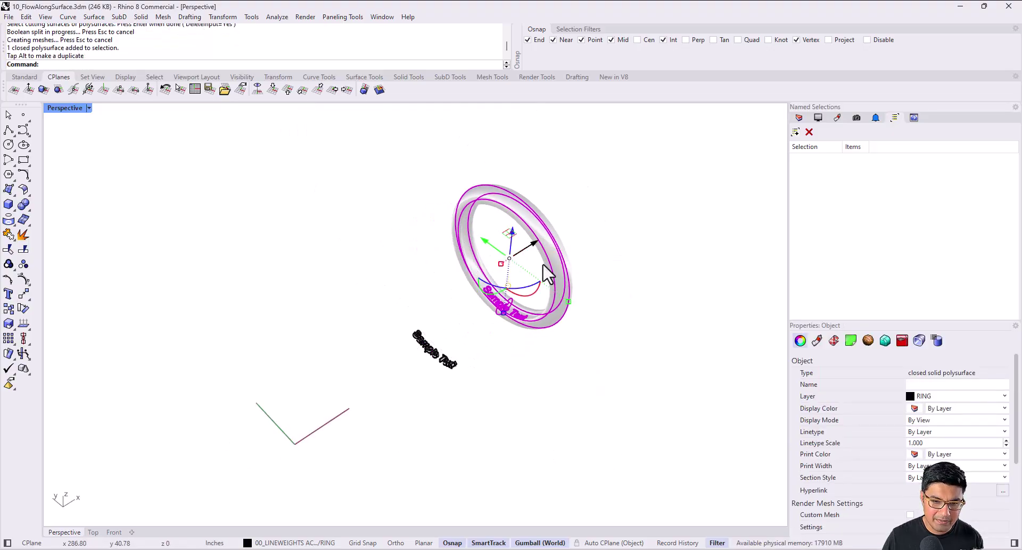
pyautogui.click(578, 293)
pyautogui.scroll(12, 532, 298)
pyautogui.moveTo(490, 309)
pyautogui.mouseDown(button='right')
pyautogui.moveTo(458, 315)
pyautogui.moveTo(433, 372)
pyautogui.moveTo(483, 413)
pyautogui.moveTo(431, 365)
pyautogui.moveTo(342, 319)
pyautogui.moveTo(432, 356)
pyautogui.moveTo(474, 346)
pyautogui.moveTo(445, 335)
pyautogui.moveTo(468, 369)
pyautogui.moveTo(465, 393)
pyautogui.mouseUp(button='right')
# Step: Set the perspective viewport to Rendered display and show all hidden objects
pyautogui.hotkey('ctrl', 'alt', 'r')
pyautogui.scroll(-5, 465, 393)
pyautogui.scroll(-3, 465, 393)
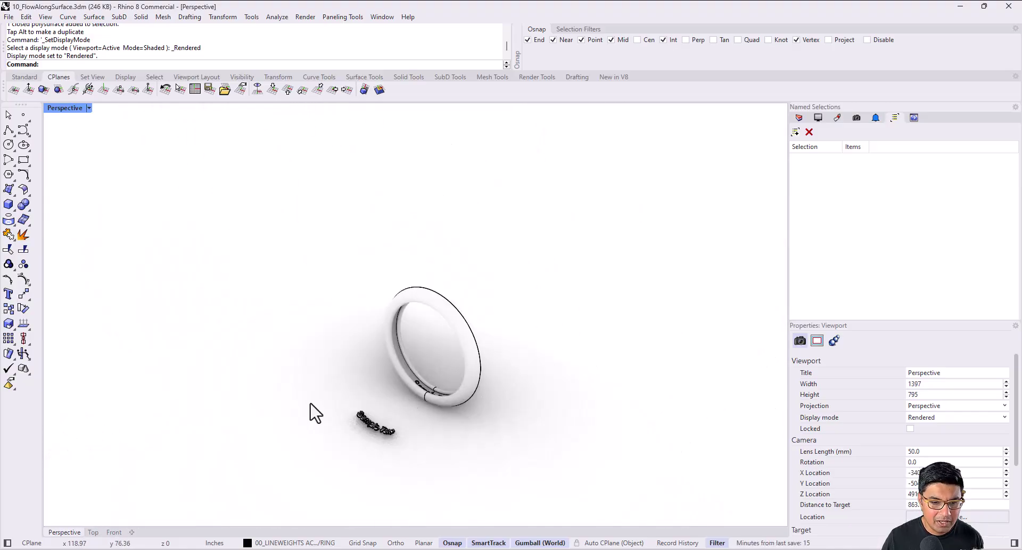
pyautogui.write('SH')
pyautogui.press('Return')
pyautogui.moveTo(323, 396); pyautogui.dragTo(359, 362, button='right')
pyautogui.scroll(4, 359, 361)
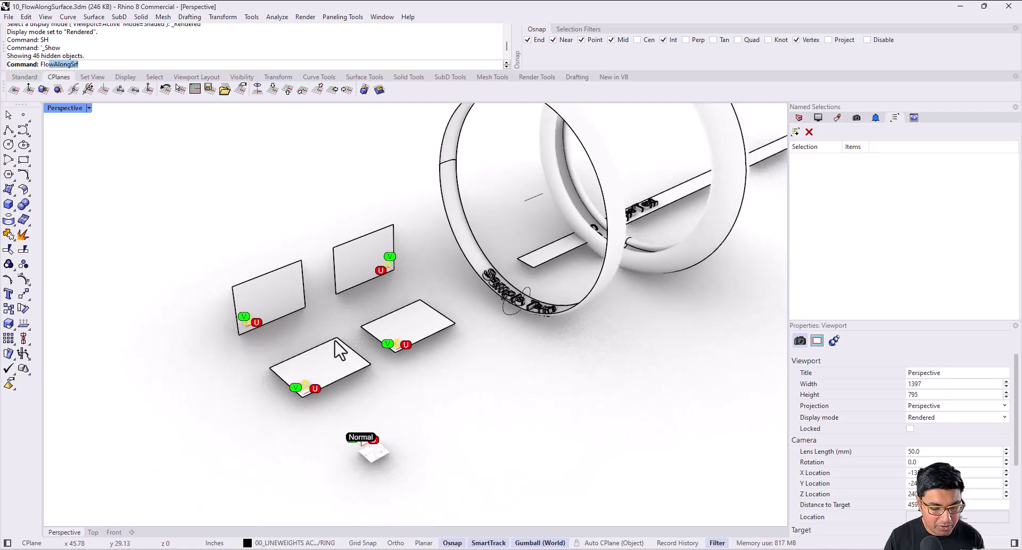
pyautogui.press('Return')
pyautogui.click(375, 453)
pyautogui.press('Return')
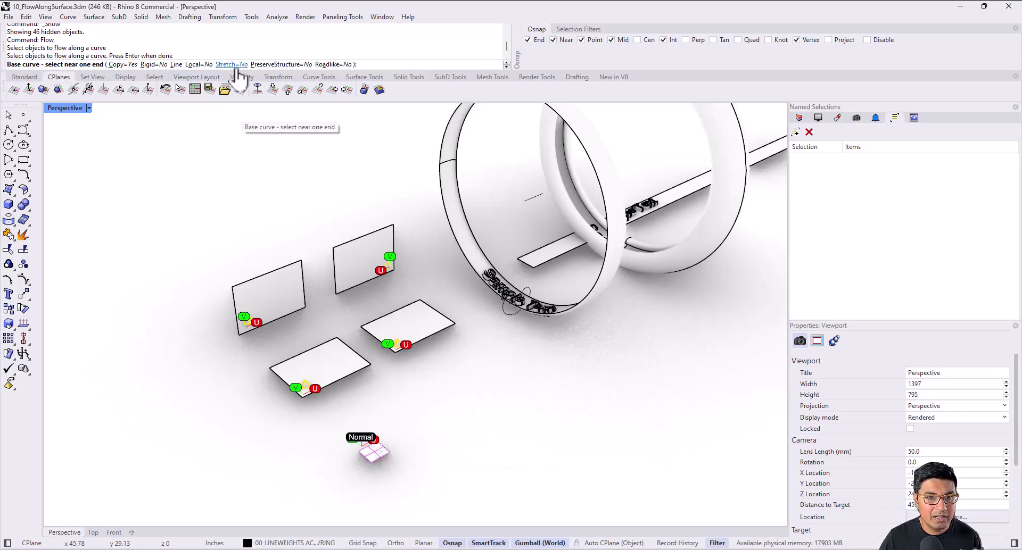
pyautogui.press('Escape')
# Step: Review the FlowAlongSrf options with the small object near the Normal label selected, and leave the command without flowing it
pyautogui.write('FlowAlongSrf')
pyautogui.press('Return')
pyautogui.click(367, 450)
pyautogui.press('Return')
pyautogui.press('Escape')
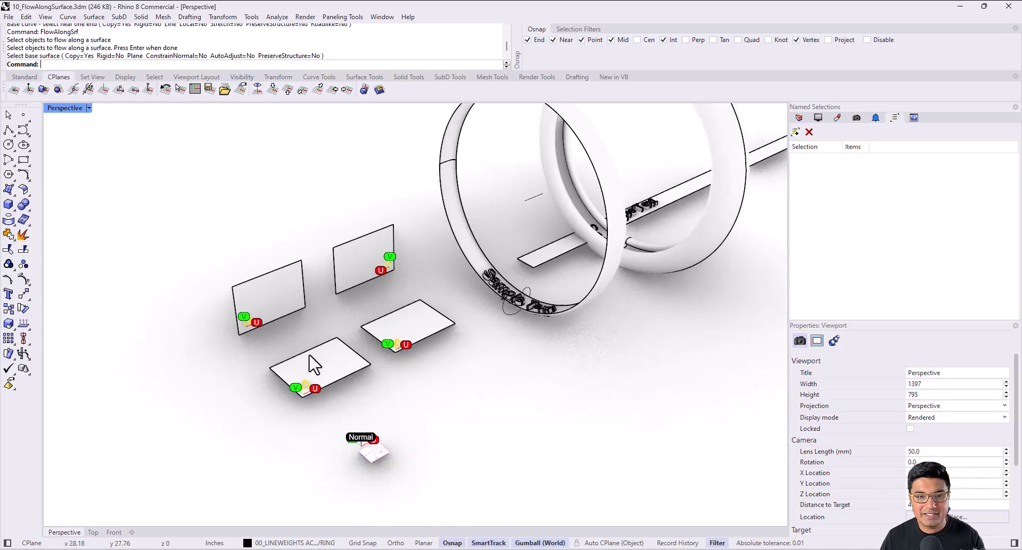
# Step: Examine the U, V and normal directions of the front horizontal rectangular surface with Dir, leaving them unmodified, and review the whole scene
pyautogui.scroll(5, 314, 365)
pyautogui.click(314, 365)
pyautogui.write('Dir')
pyautogui.press('Return')
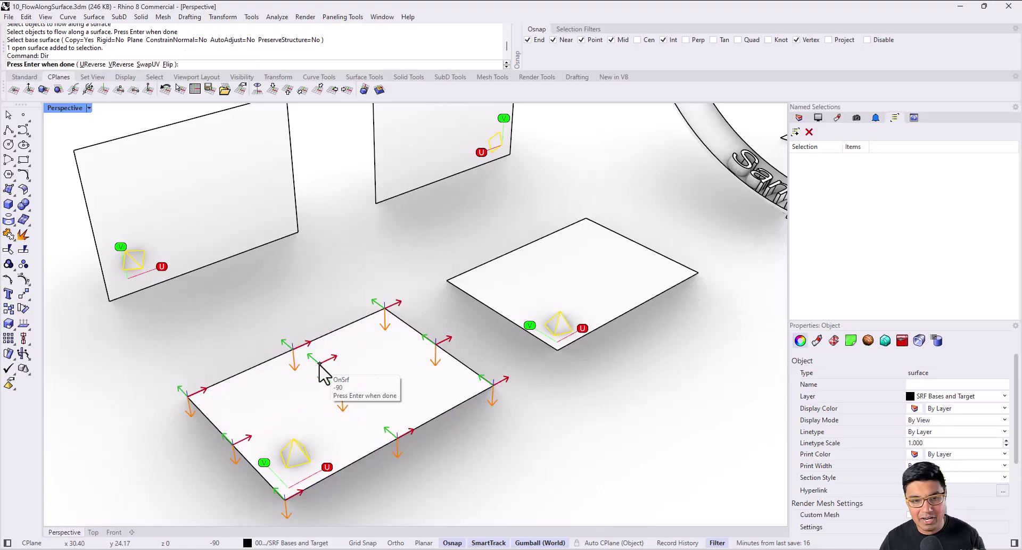
pyautogui.press('Return')
pyautogui.scroll(-5, 324, 367)
pyautogui.press('Escape')
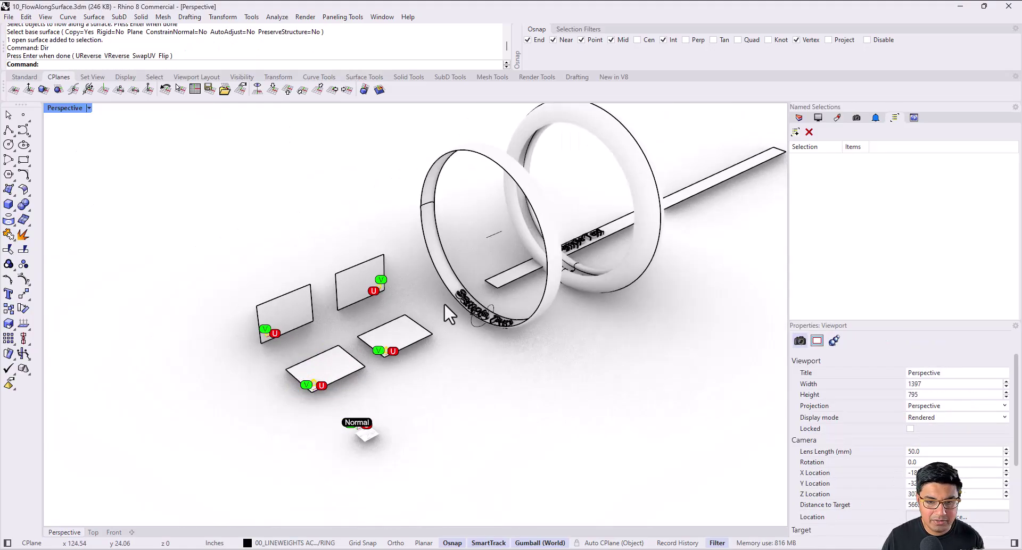
pyautogui.moveTo(589, 224); pyautogui.dragTo(544, 257, button='right')
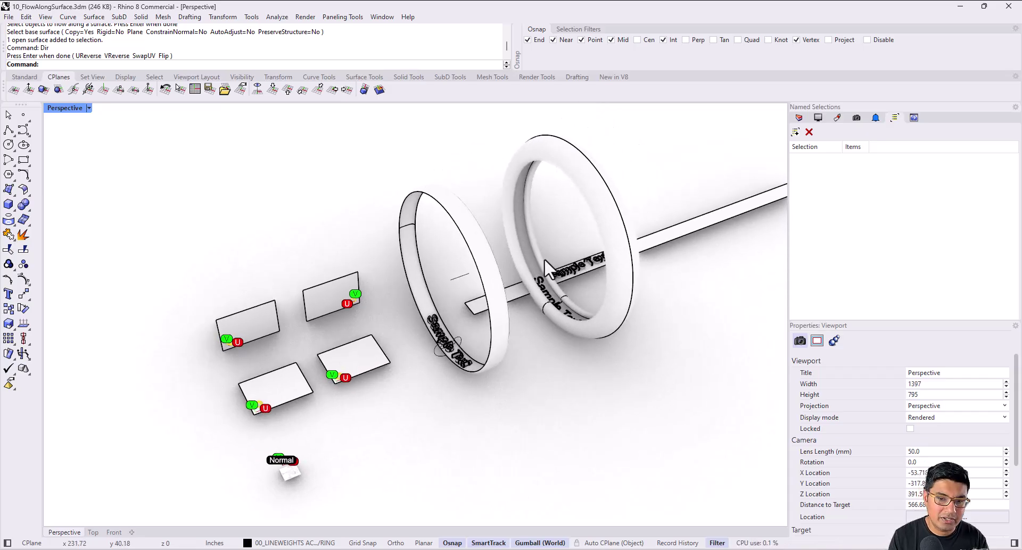